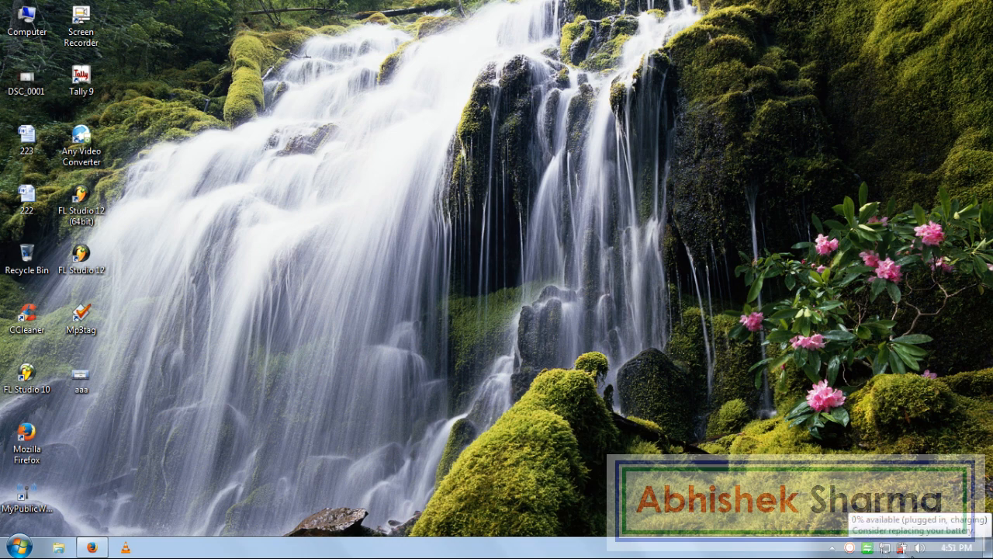
# - Open Microsoft Office Excel 2007 with a blank workbook
pyautogui.moveTo(901, 550)
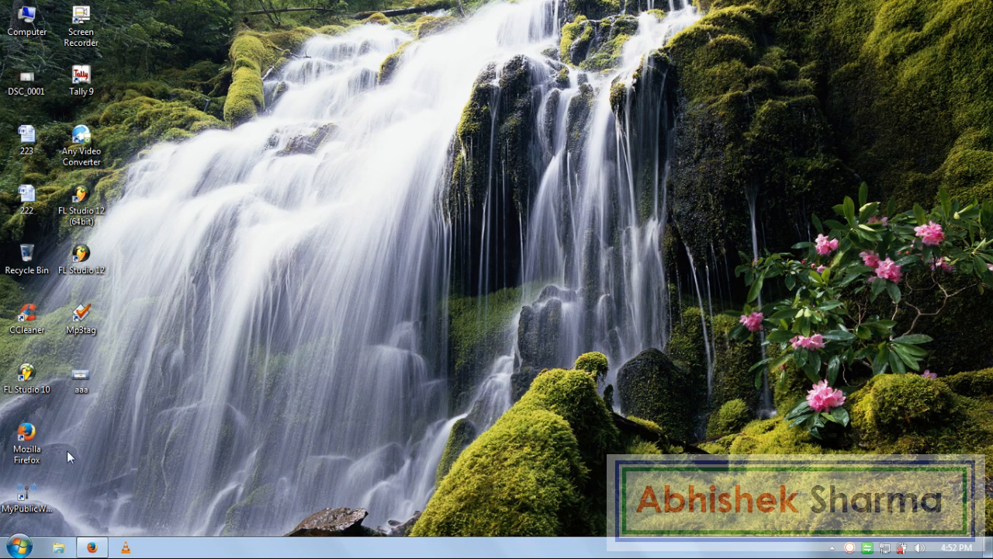
pyautogui.click(18, 547)
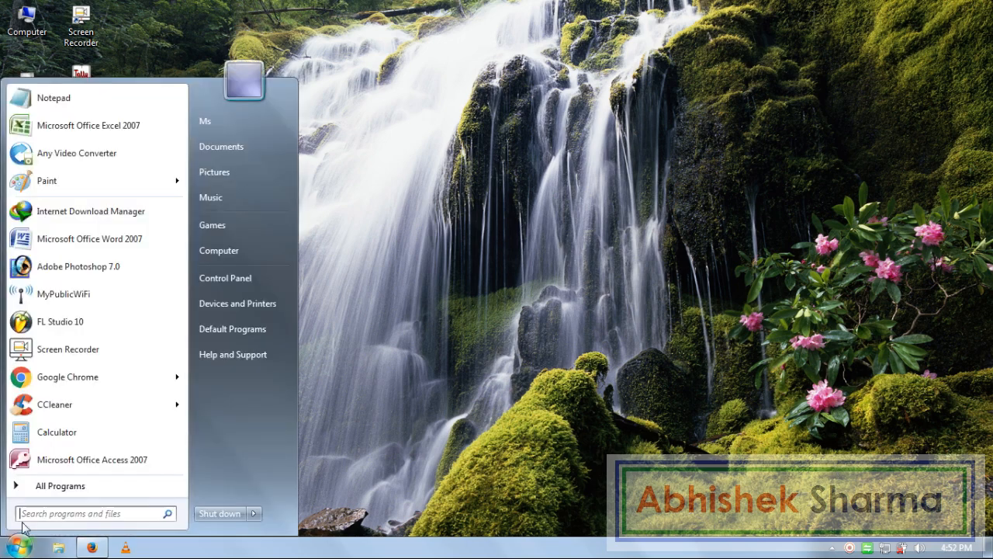
pyautogui.click(109, 130)
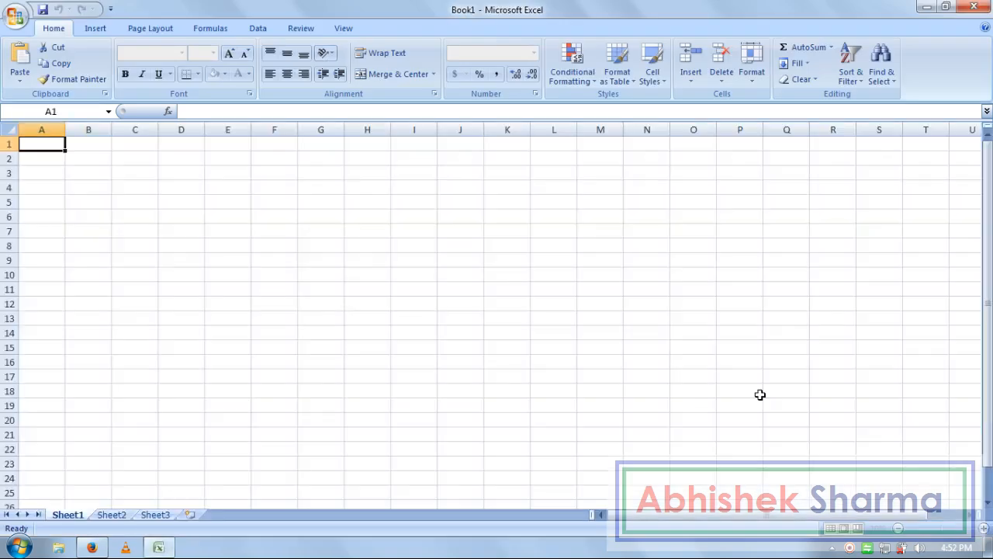
pyautogui.click(516, 271)
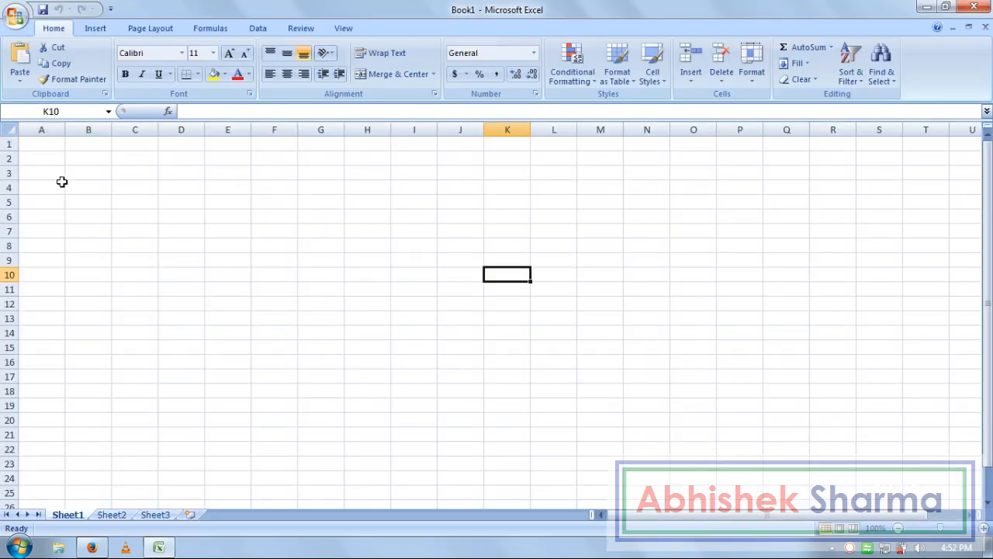
# - Enter the heading S.No. in cell A3, with a capital N
pyautogui.click(58, 172)
pyautogui.write('S.no.')
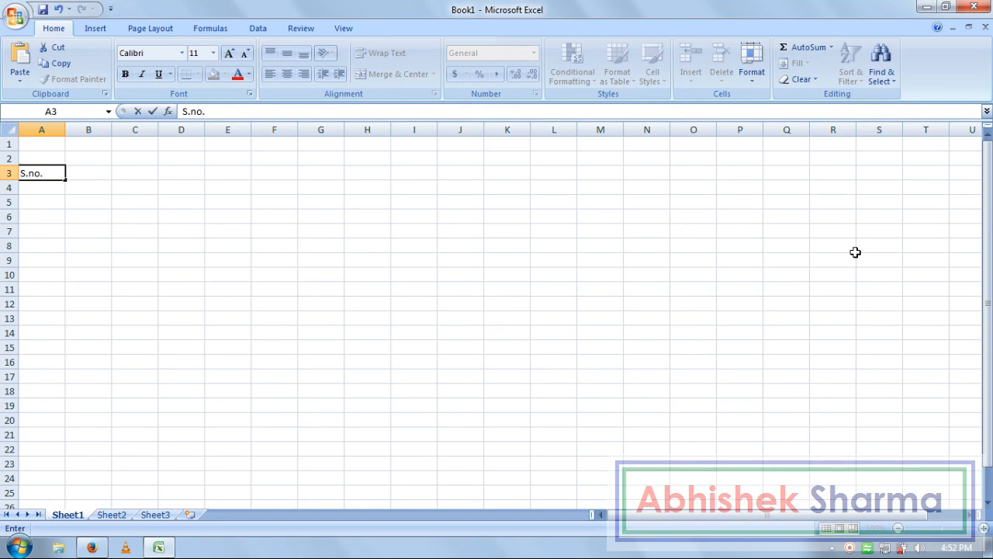
pyautogui.hotkey('ctrl', 'Return')
pyautogui.press('F2')
pyautogui.press('Left')
pyautogui.press('Left')
pyautogui.press('BackSpace')
pyautogui.write('N')
pyautogui.press('Return')
pyautogui.press('Right')
pyautogui.press('Up')
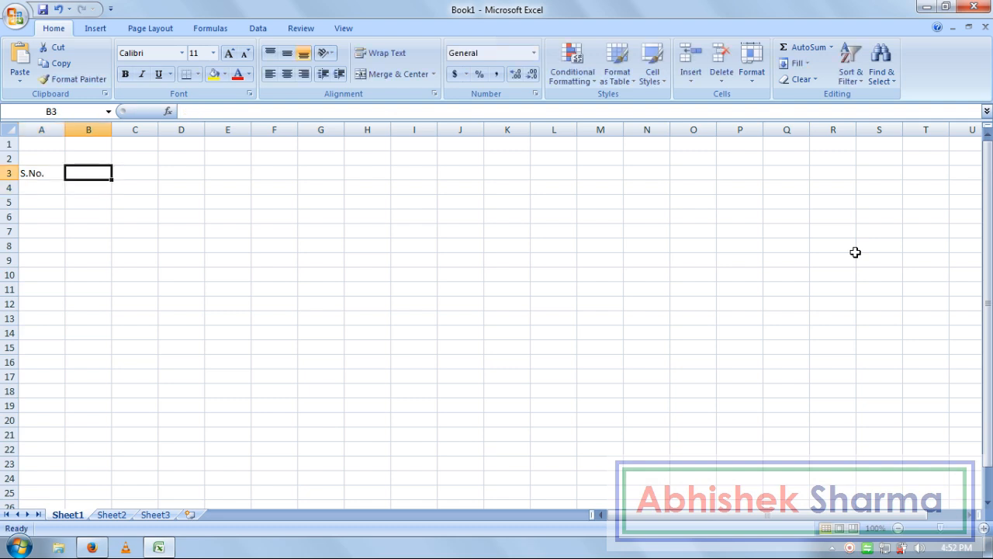
# - Enter the headings Year, Month and Company in cells B3 to D3
pyautogui.write('Year')
pyautogui.press('Tab')
pyautogui.write('Month')
pyautogui.press('Tab')
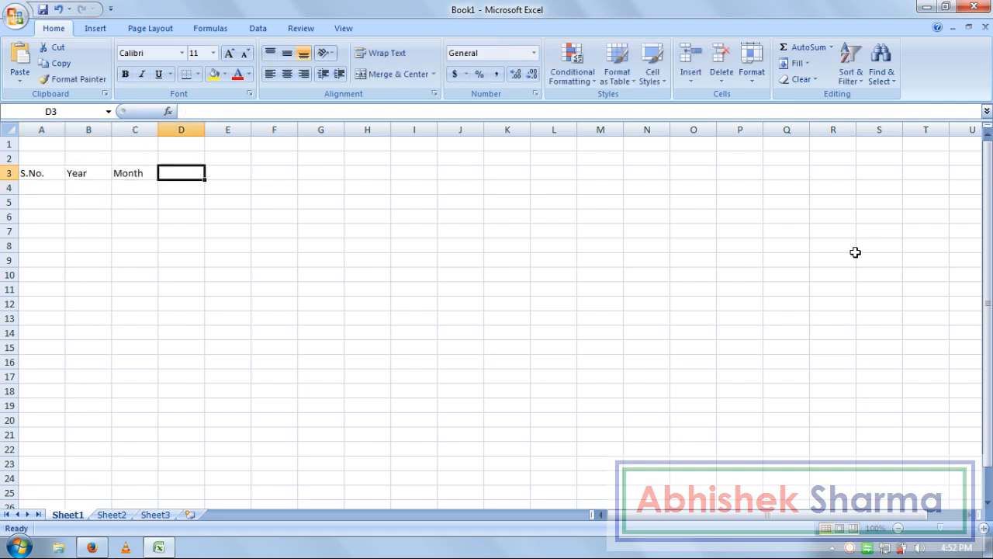
pyautogui.write('Company')
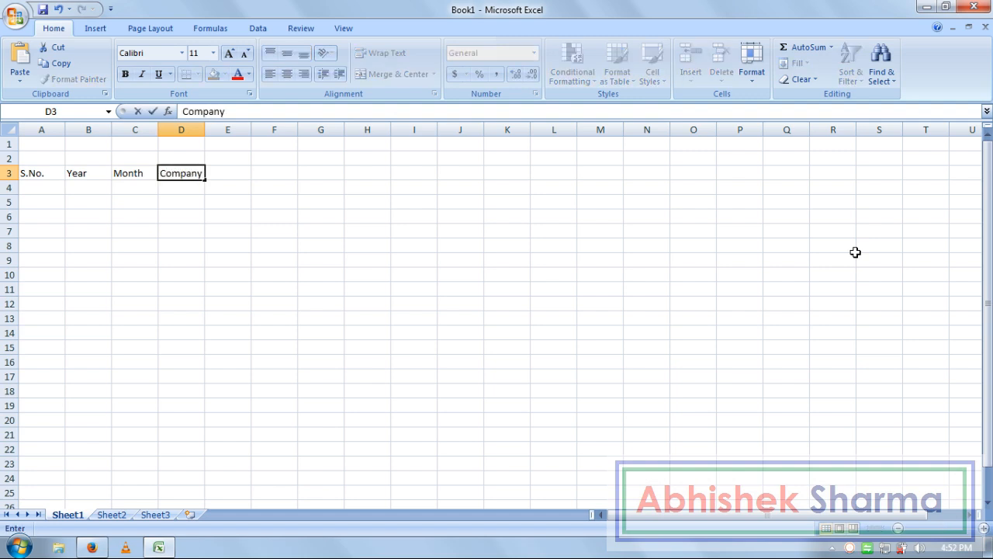
pyautogui.press('Tab')
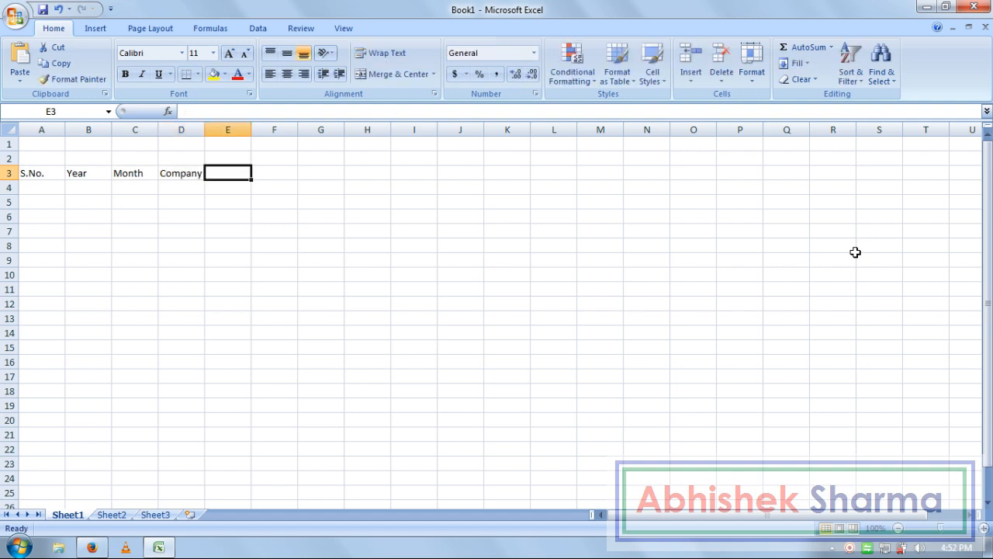
# - Enter the headings Products in cell E3 and Series/ Decriptions in cell F3
pyautogui.write('Prod')
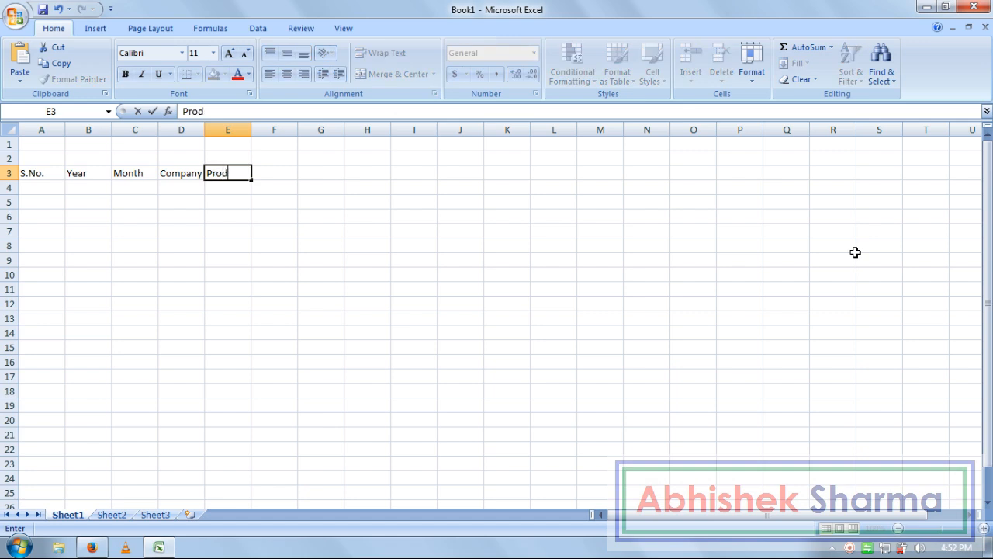
pyautogui.write('ucts')
pyautogui.press('Tab')
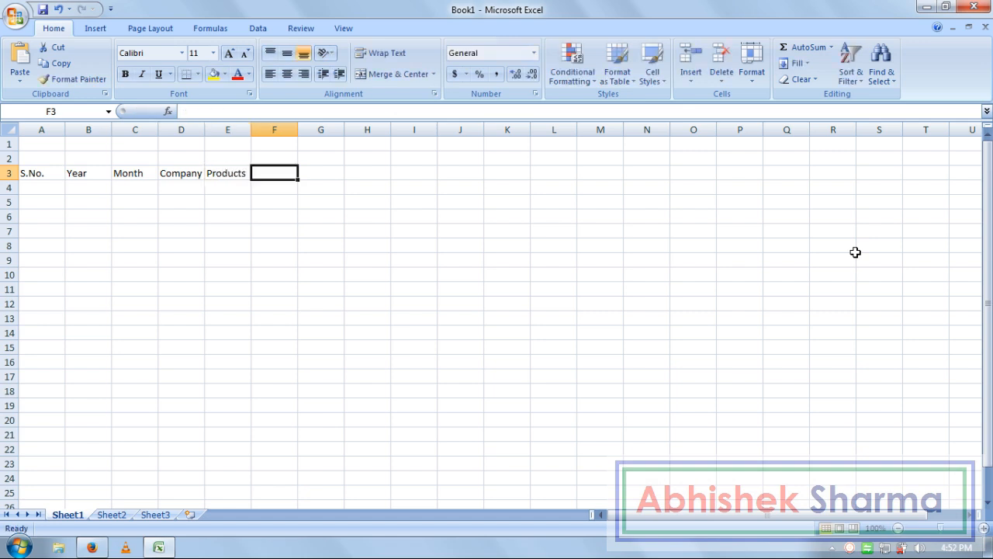
pyautogui.write('Ser')
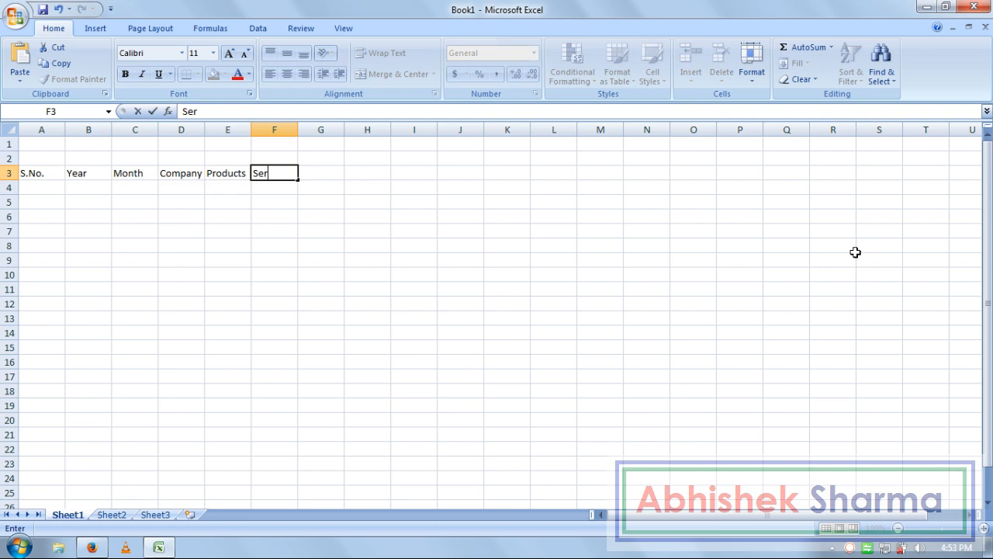
pyautogui.write('ies/ Decr')
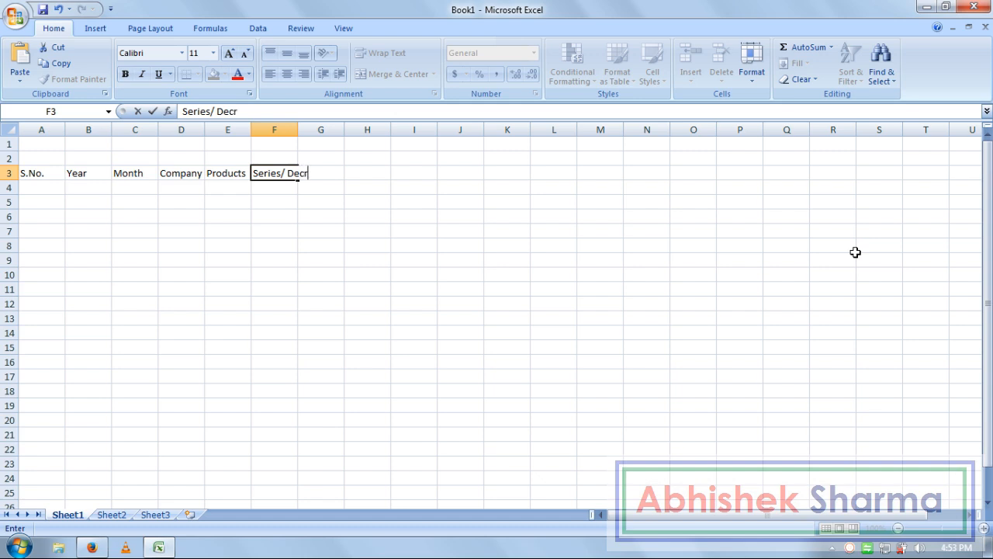
pyautogui.write('iptions')
pyautogui.press('Return')
# - Widen column F so that the Series/ Decriptions heading fits with room to spare
pyautogui.press('Up')
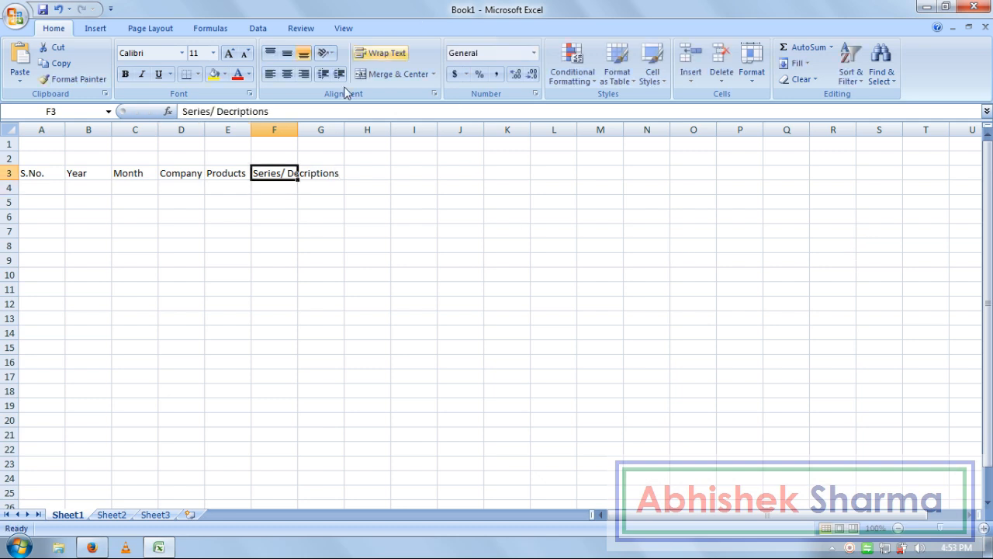
pyautogui.moveTo(298, 129); pyautogui.dragTo(414, 129)
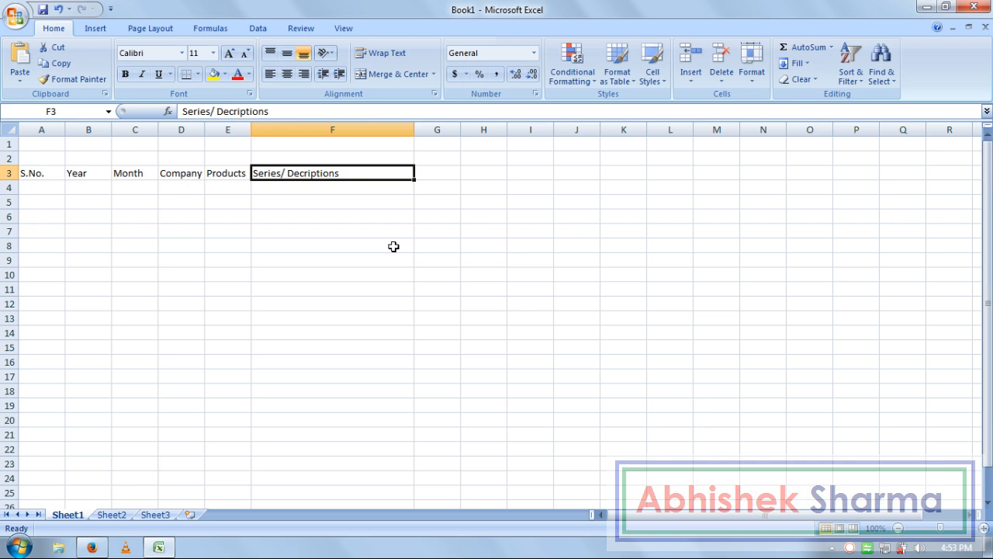
pyautogui.click(393, 246)
# - Enter the headings Units in cell G3 and Sale On in cell H3
pyautogui.click(448, 185)
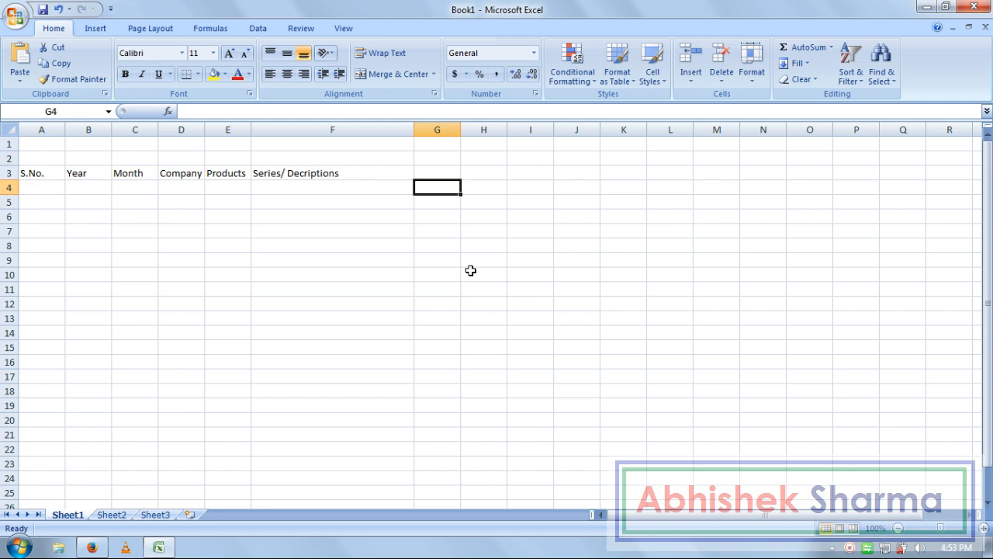
pyautogui.press('Up')
pyautogui.write('Units')
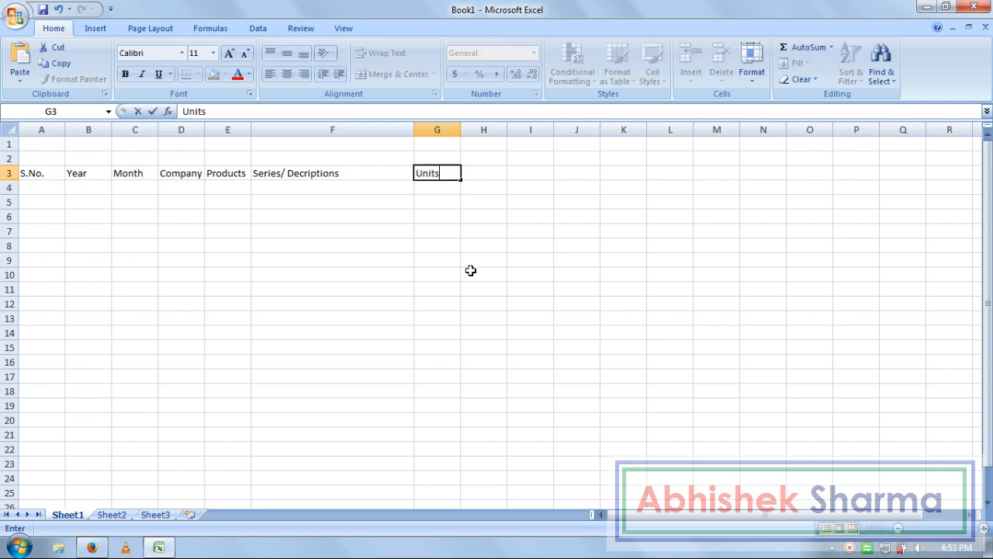
pyautogui.press('Tab')
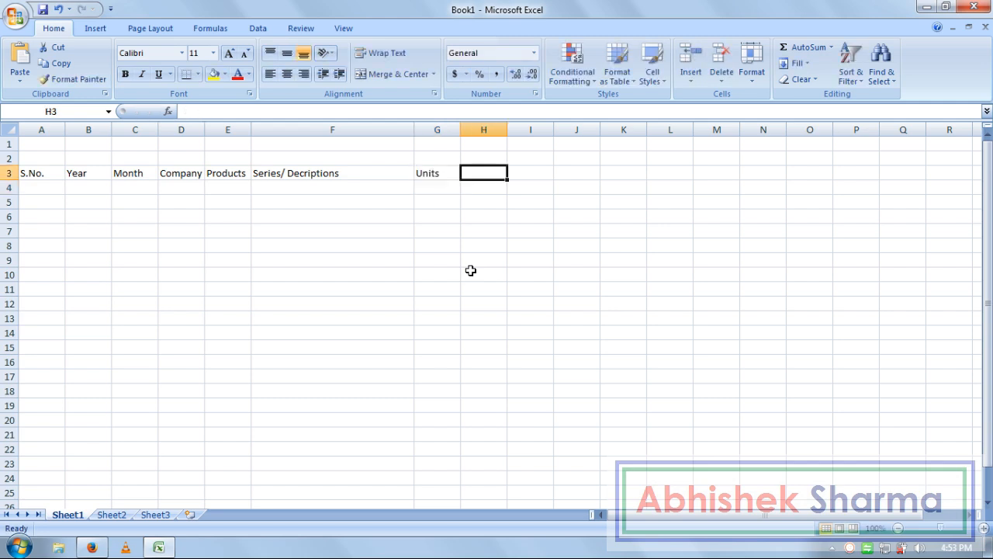
pyautogui.write('Sale On')
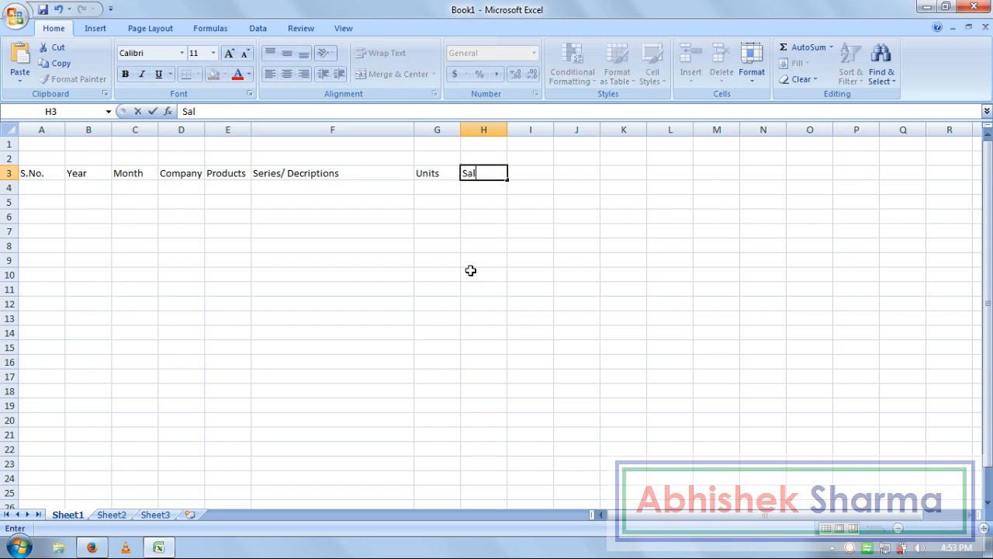
pyautogui.press('Return')
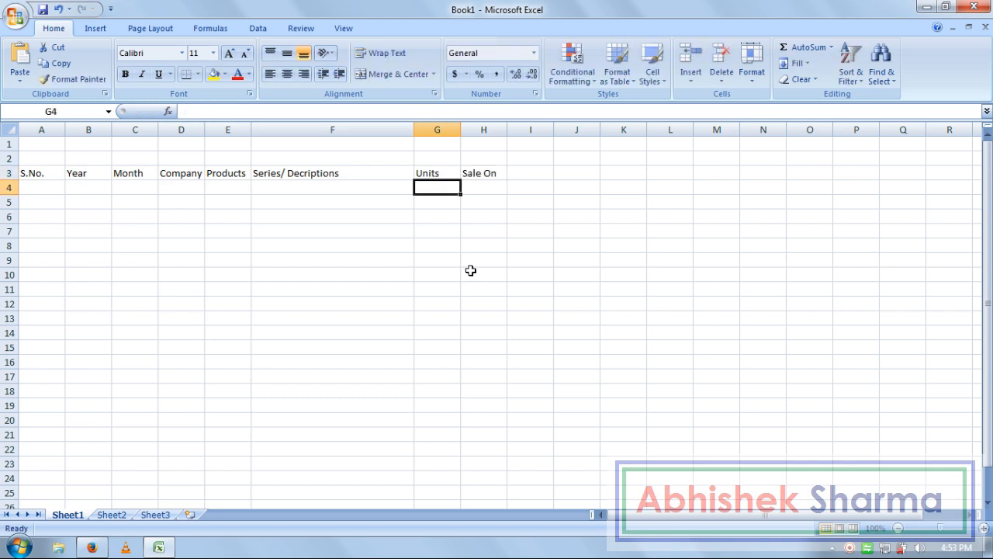
# - Number the records 1 to 10 in the S.No. column, cells A4 to A13
pyautogui.press('Left')
pyautogui.press('Left')
pyautogui.press('Left')
pyautogui.press('Left')
pyautogui.press('Left')
pyautogui.press('Left')
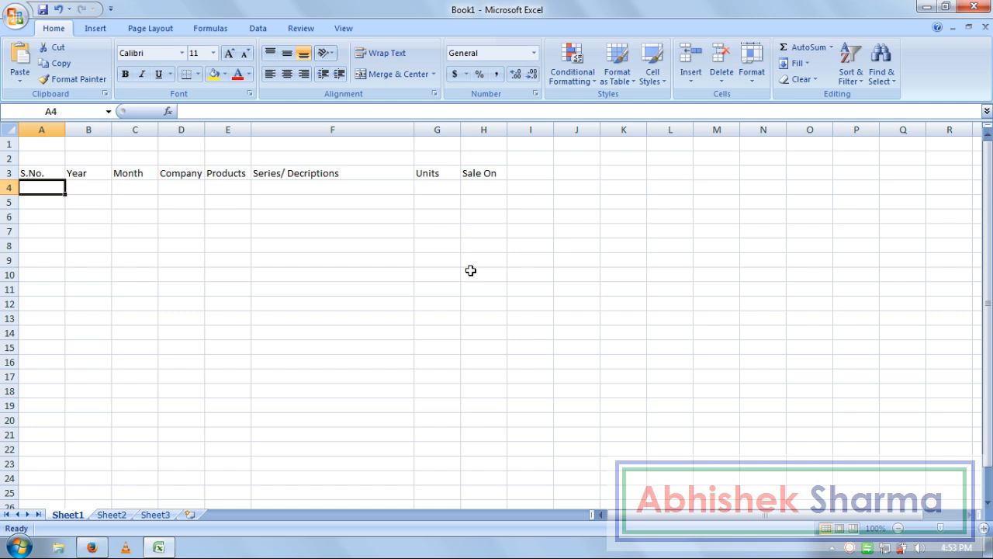
pyautogui.write('1')
pyautogui.press('Return')
pyautogui.write('2')
pyautogui.press('Return')
pyautogui.write('3 4 5 6 7 8')
pyautogui.press('Return')
pyautogui.write('9')
pyautogui.press('Return')
pyautogui.write('10')
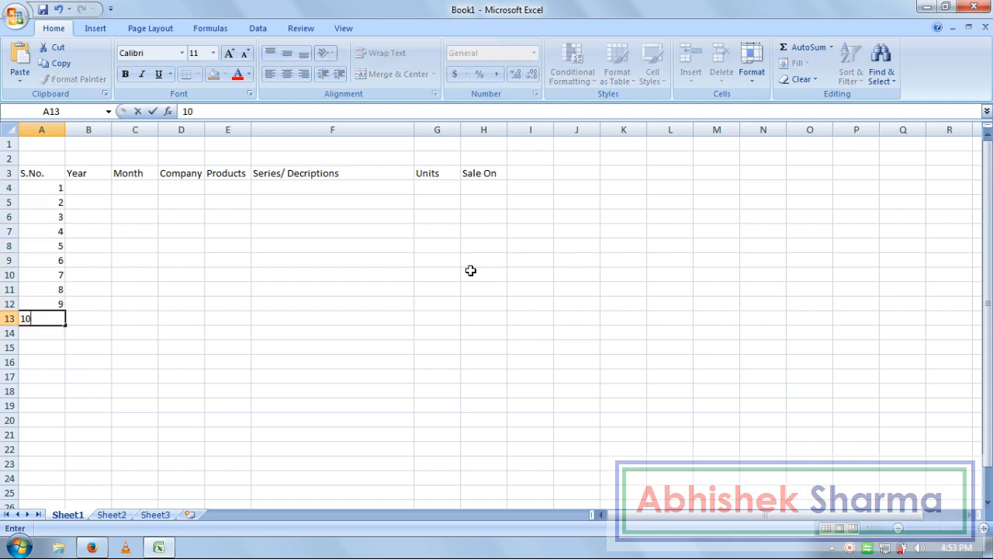
pyautogui.press('Tab')
# - Enter 2017 in cell B4 and fill it down the Year column to B13
pyautogui.hotkey('ctrl', 'Up')
pyautogui.press('Down')
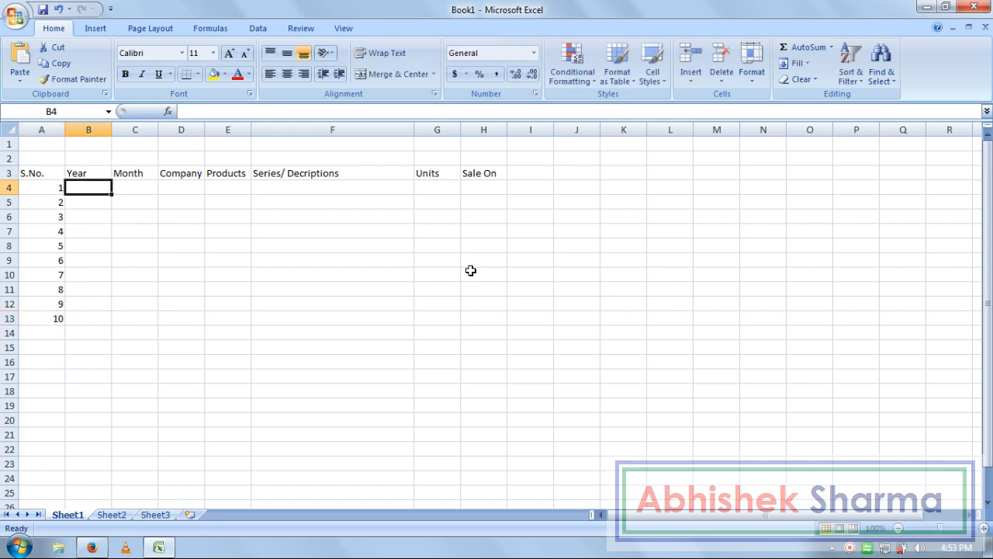
pyautogui.write('2017')
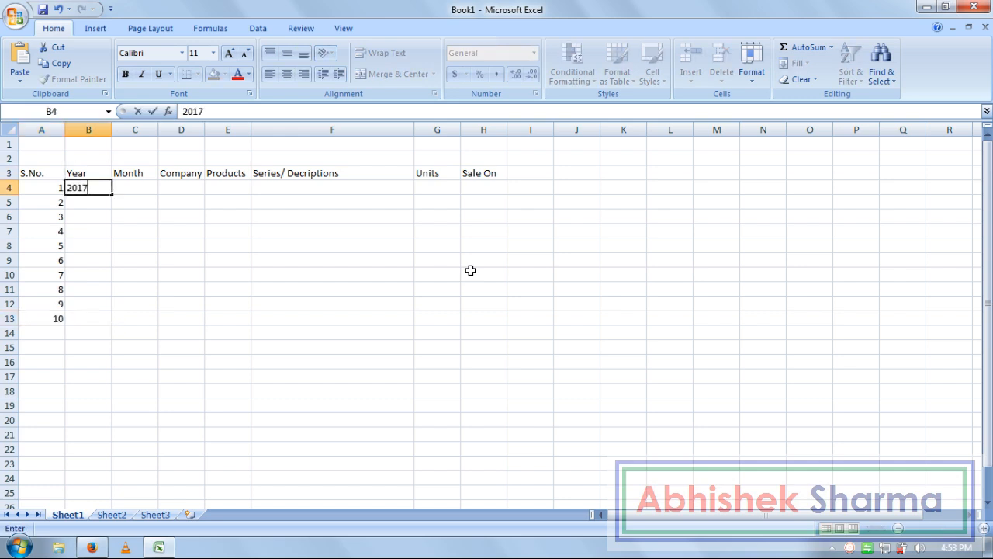
pyautogui.press('Tab')
pyautogui.press('Left')
pyautogui.hotkey('shift', 'Down')
pyautogui.hotkey('shift', 'Down')
pyautogui.hotkey('shift', 'Down')
pyautogui.hotkey('shift', 'Down')
pyautogui.hotkey('shift', 'Down')
pyautogui.hotkey('shift', 'Down')
pyautogui.hotkey('shift', 'Down')
pyautogui.hotkey('shift', 'Down')
pyautogui.hotkey('shift', 'Down')
pyautogui.hotkey('ctrl', 'd')
# - Enter Feb as the month in C4 and C5 and fill it down to C13
pyautogui.press('Right')
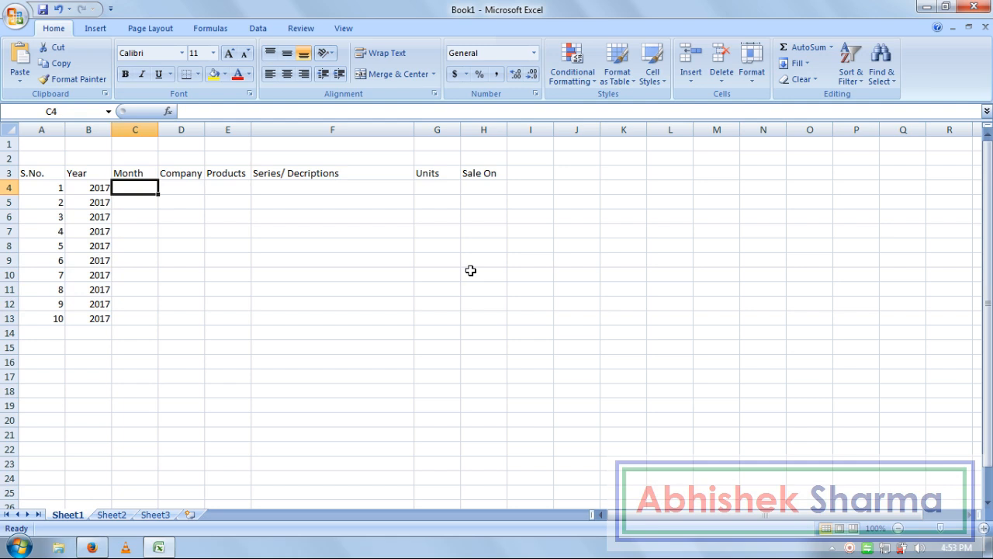
pyautogui.write('Feb')
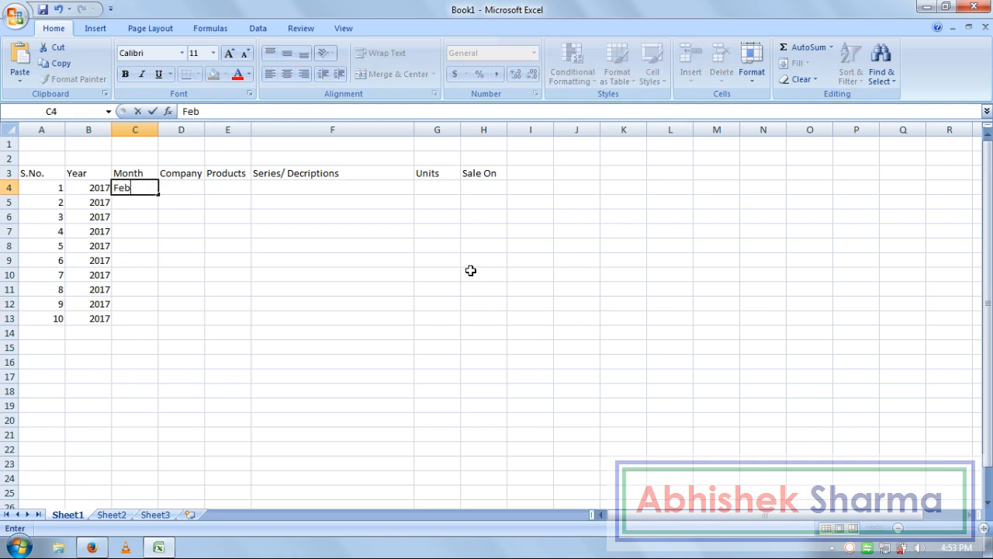
pyautogui.press('Return')
pyautogui.write('Feb')
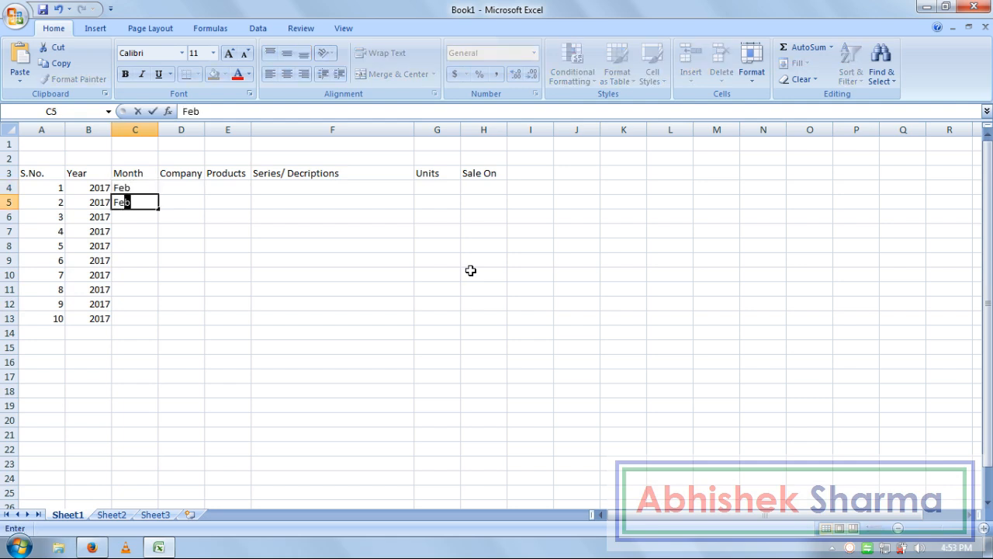
pyautogui.press('Return')
pyautogui.press('Up')
pyautogui.press('Up')
pyautogui.hotkey('shift', 'Down')
pyautogui.hotkey('shift', 'Down')
pyautogui.hotkey('shift', 'Down')
pyautogui.hotkey('shift', 'Down')
pyautogui.hotkey('shift', 'Down')
pyautogui.hotkey('shift', 'Down')
pyautogui.hotkey('shift', 'Down')
pyautogui.hotkey('shift', 'Down')
pyautogui.hotkey('shift', 'Down')
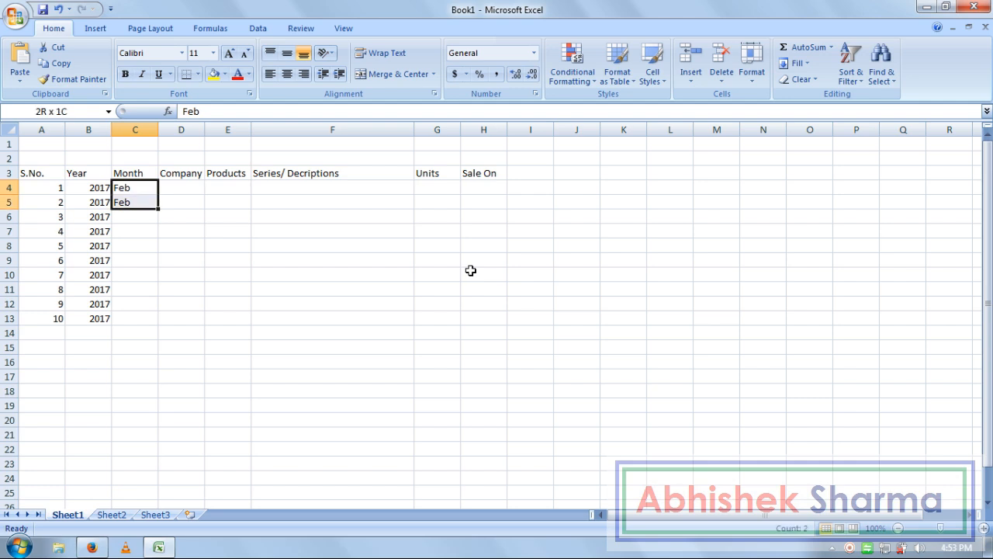
pyautogui.hotkey('ctrl', 'd')
# - Enter Hcl as the company in cell D4 and fill it down to D13
pyautogui.press('Right')
pyautogui.write('Hcl')
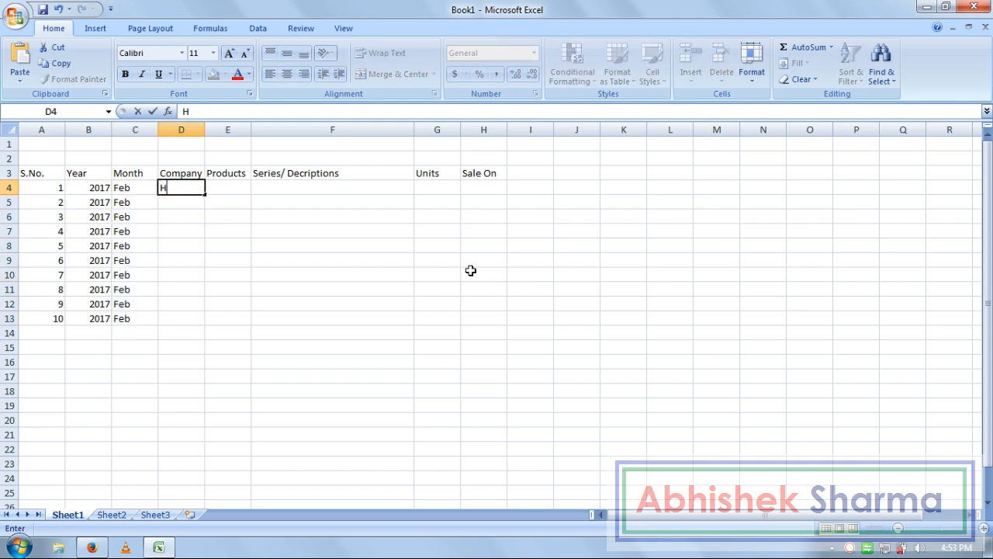
pyautogui.press('Return')
pyautogui.press('Up')
pyautogui.hotkey('shift', 'Down')
pyautogui.hotkey('shift', 'Down')
pyautogui.hotkey('shift', 'Down')
pyautogui.hotkey('shift', 'Down')
pyautogui.hotkey('shift', 'Down')
pyautogui.hotkey('shift', 'Down')
pyautogui.hotkey('shift', 'Down')
pyautogui.hotkey('shift', 'Down')
pyautogui.hotkey('shift', 'Down')
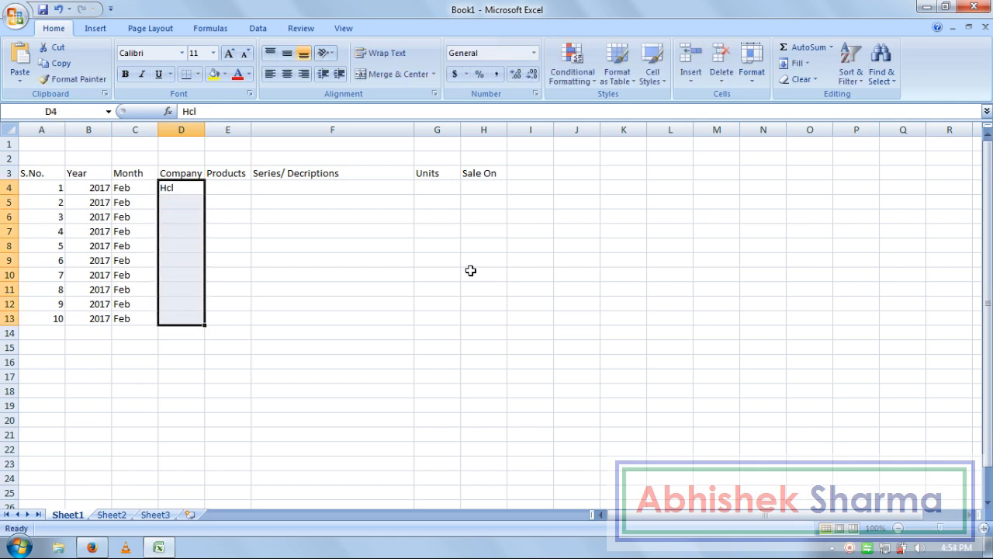
pyautogui.hotkey('ctrl', 'd')
# - Widen the Products column and fill the first record with product Laptop in E4 and series 1095 in F4
pyautogui.press('Right')
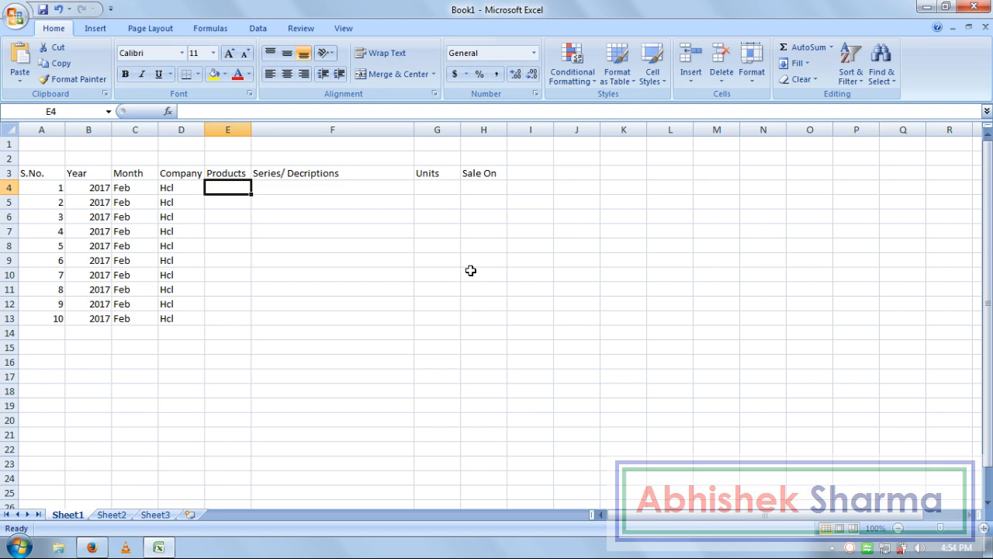
pyautogui.moveTo(252, 129); pyautogui.dragTo(317, 132)
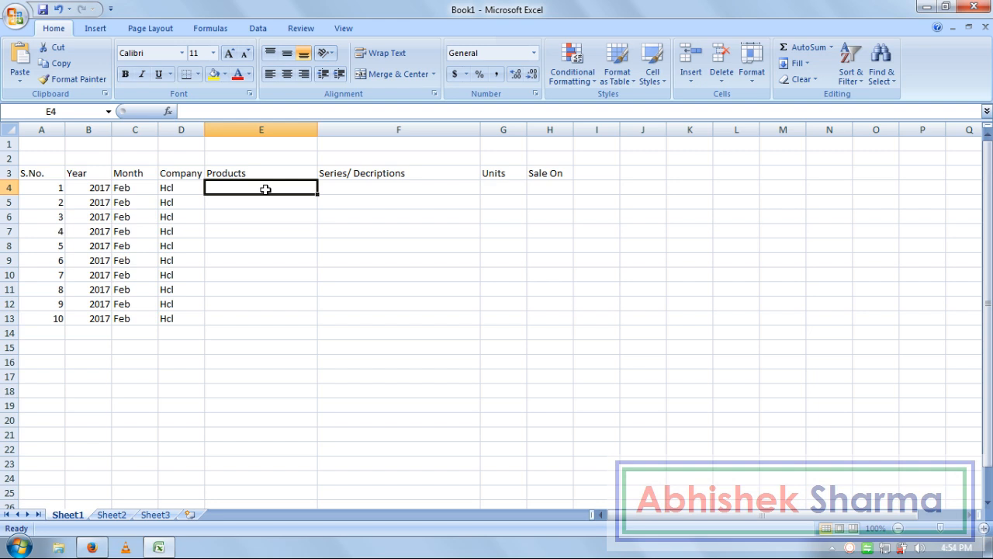
pyautogui.write('Laptop')
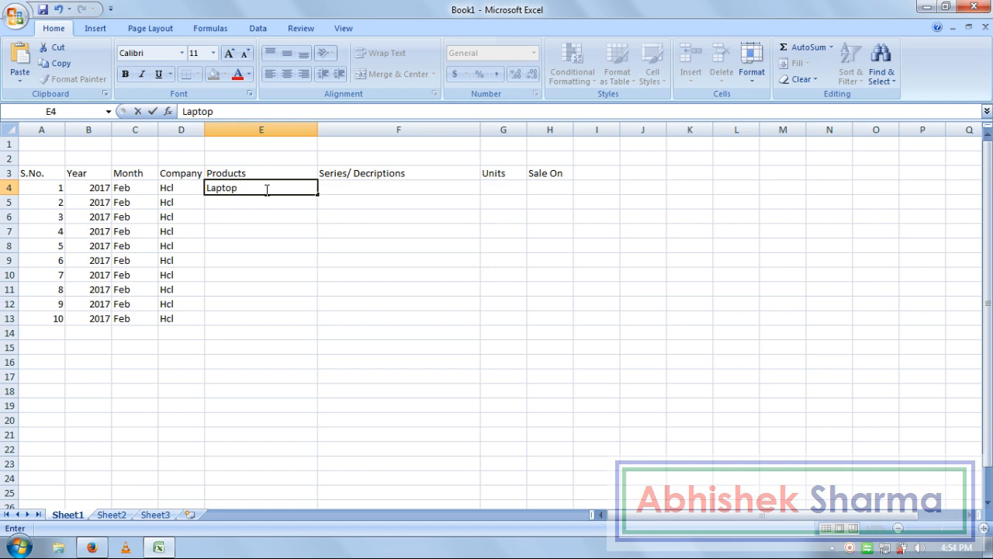
pyautogui.press('Tab')
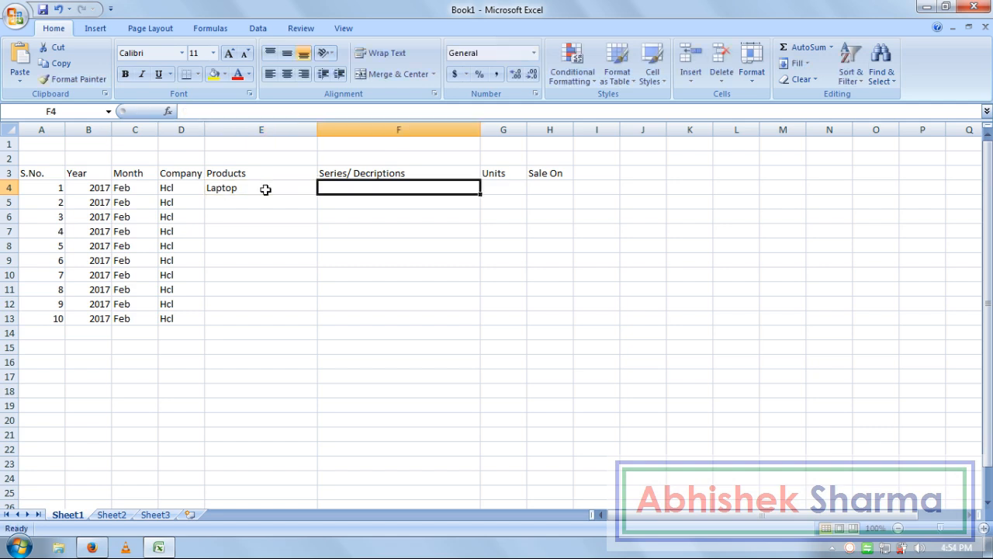
pyautogui.write('1095')
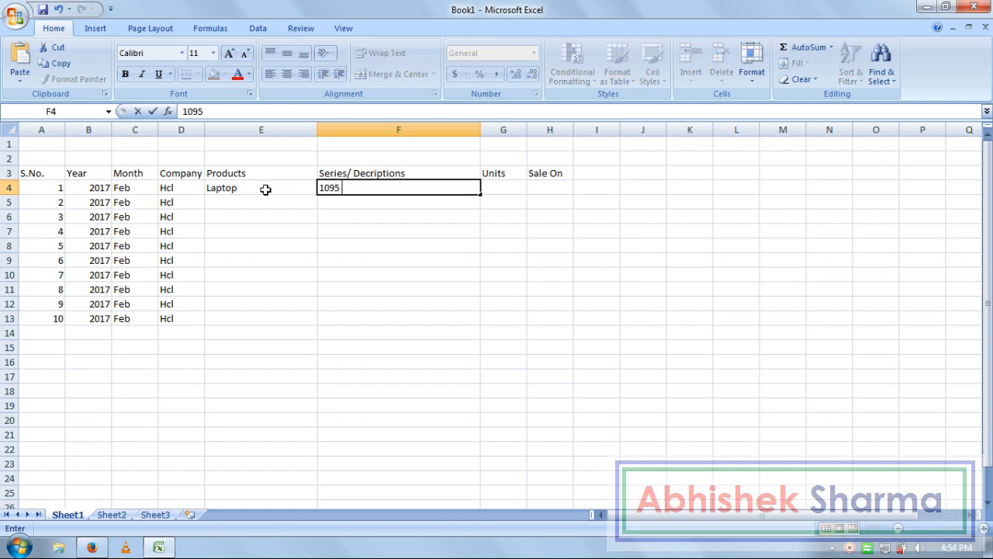
pyautogui.press('pagedown')
# - Extend the series description in cell F4 to read 1095 3rd Gen
pyautogui.press('Home')
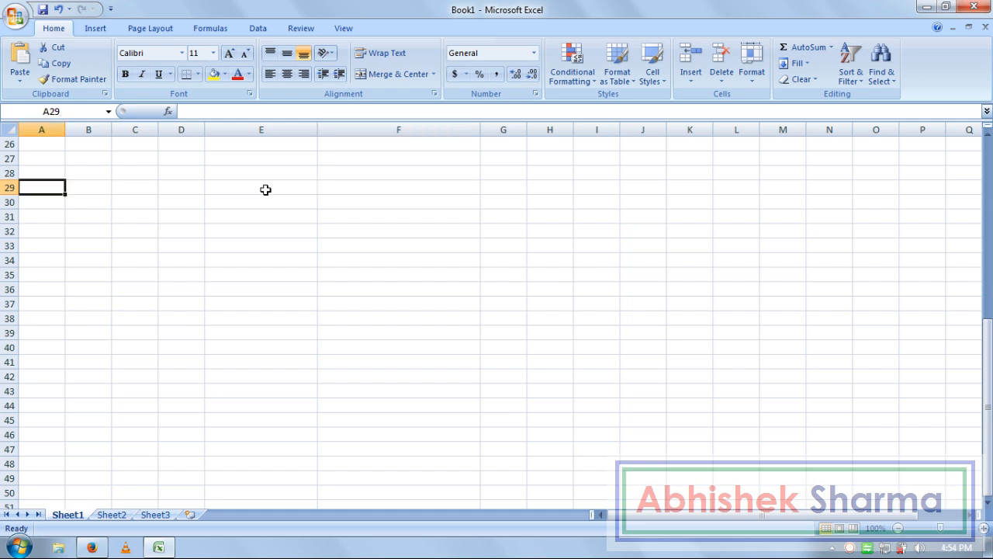
pyautogui.hotkey('ctrl', 'Up')
pyautogui.press('Up')
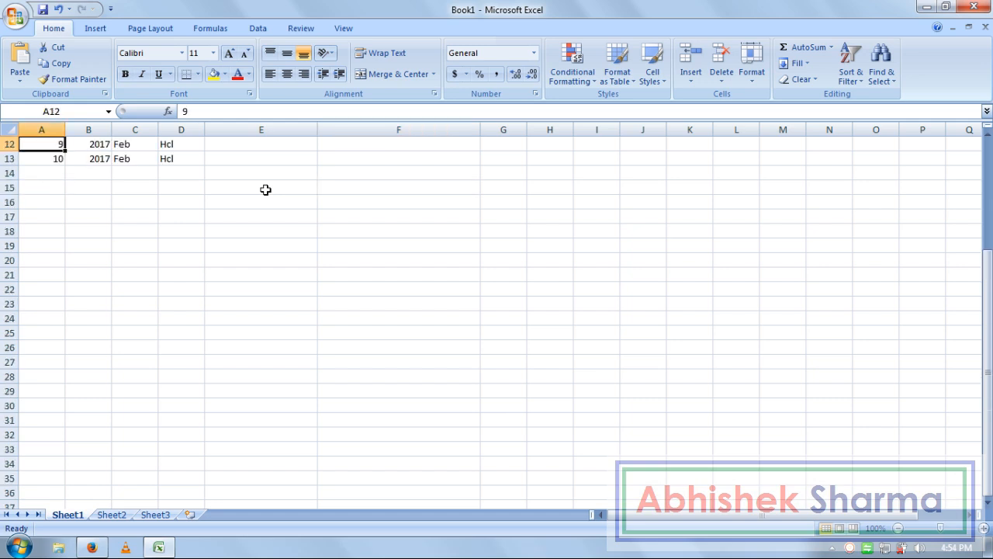
pyautogui.hotkey('ctrl', 'Up')
pyautogui.hotkey('ctrl', 'Up')
pyautogui.hotkey('ctrl', 'Up')
pyautogui.press('Right')
pyautogui.press('Right')
pyautogui.press('Right')
pyautogui.press('Right')
pyautogui.press('Down')
pyautogui.press('Down')
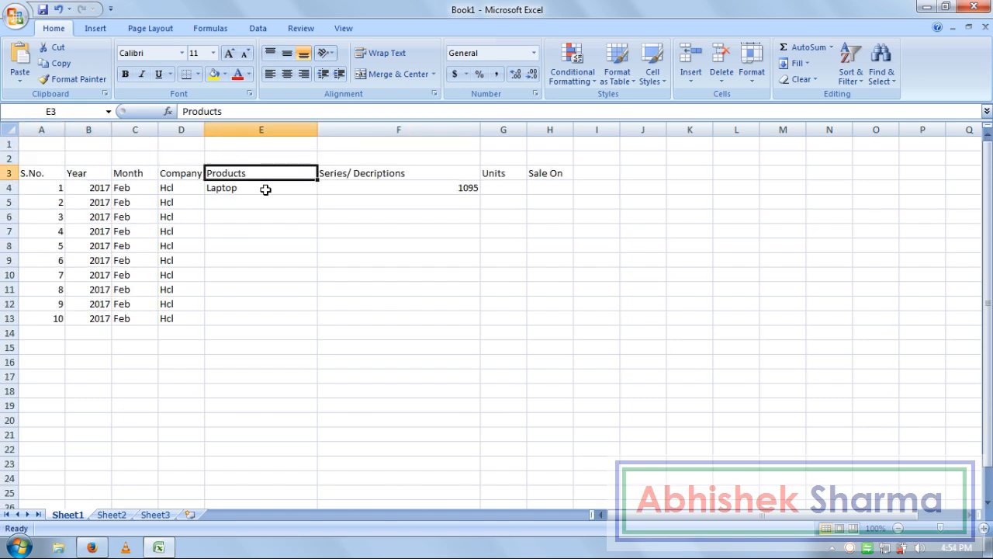
pyautogui.press('Right')
pyautogui.press('Down')
pyautogui.press('F2')
pyautogui.write('3 Rd')
pyautogui.press('Left')
pyautogui.press('Left')
pyautogui.press('BackSpace')
pyautogui.press('Right')
pyautogui.press('BackSpace')
pyautogui.write('r')
pyautogui.press('Right')
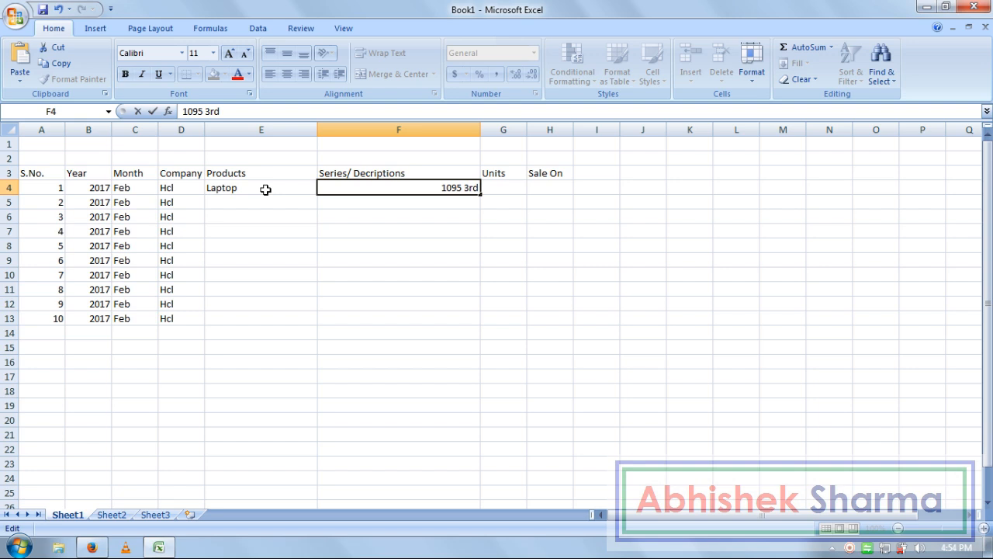
pyautogui.write('Gen.')
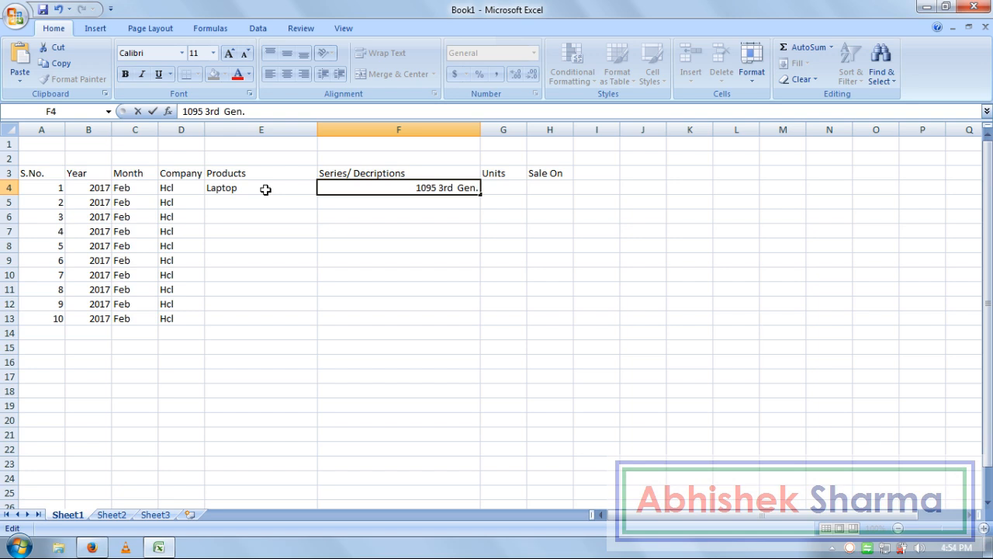
pyautogui.press('Return')
# - Enter Pcs. as the unit of the first record in cell G4
pyautogui.press('Up')
pyautogui.press('Right')
pyautogui.write('Piece')
pyautogui.press('Return')
pyautogui.press('Up')
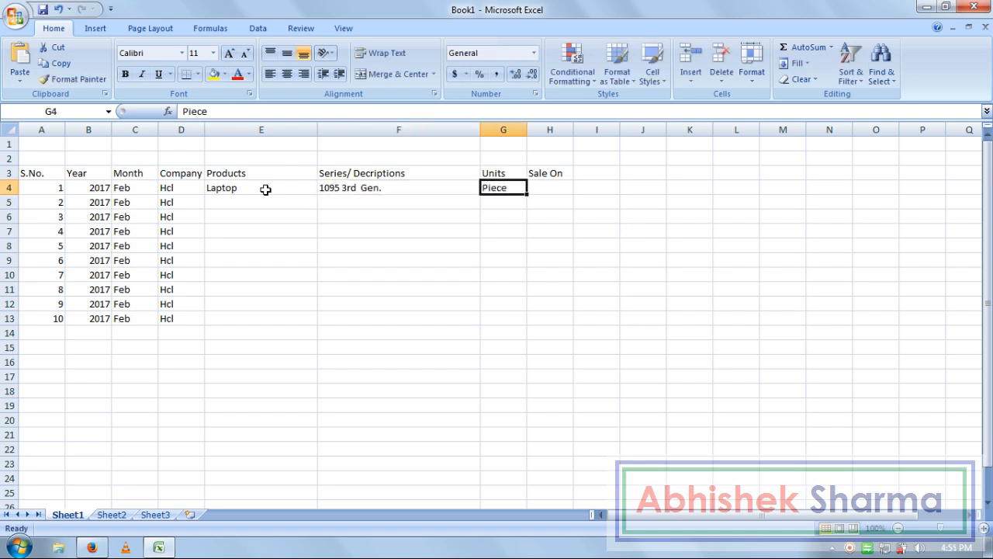
pyautogui.write('Pcs')
pyautogui.write('.')
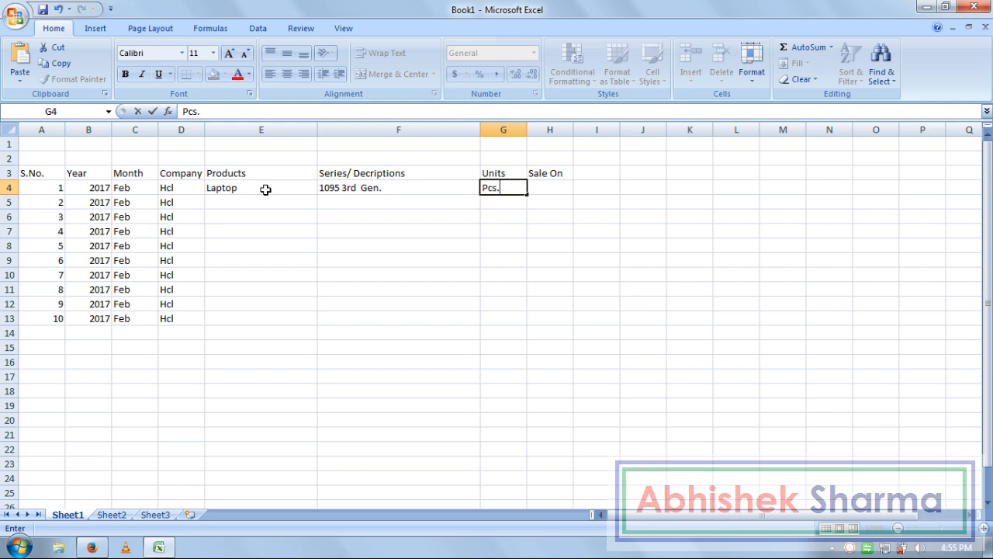
pyautogui.press('Return')
# - Fill the second record with product Laptop in E5 and series AE2V0130 U Core i3 in F5
pyautogui.press('Left')
pyautogui.press('Left')
pyautogui.press('Left')
pyautogui.press('Right')
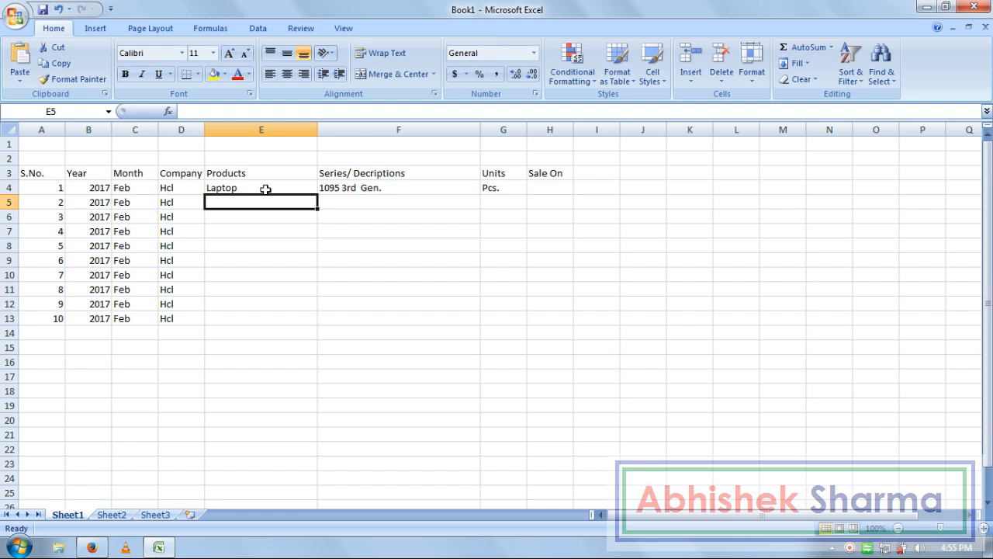
pyautogui.write('Laptop')
pyautogui.press('Tab')
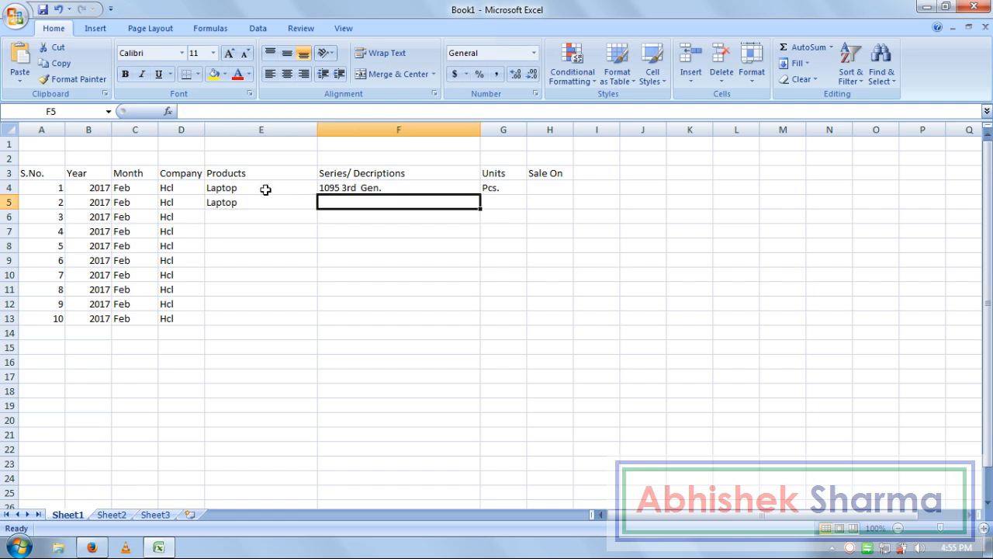
pyautogui.write('AE')
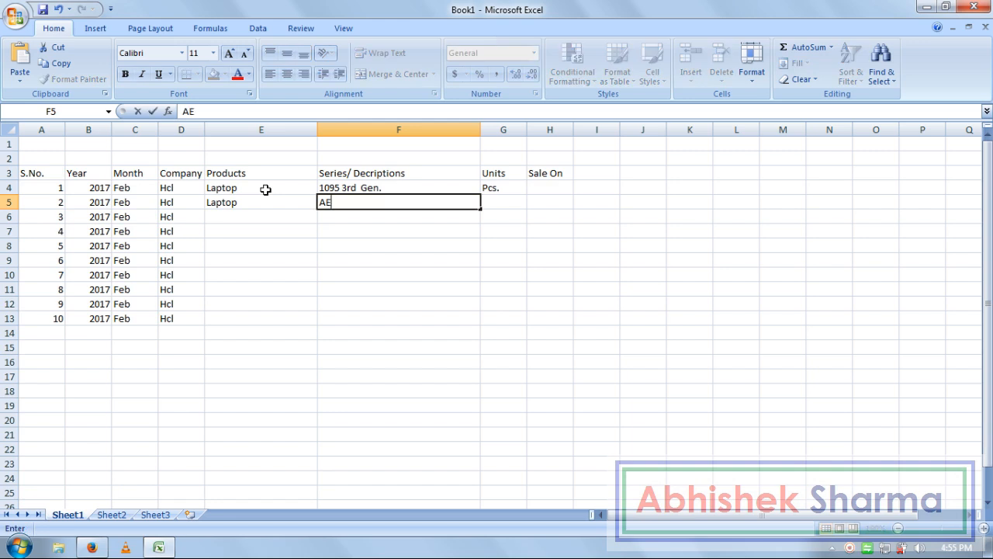
pyautogui.write('2V0130 U')
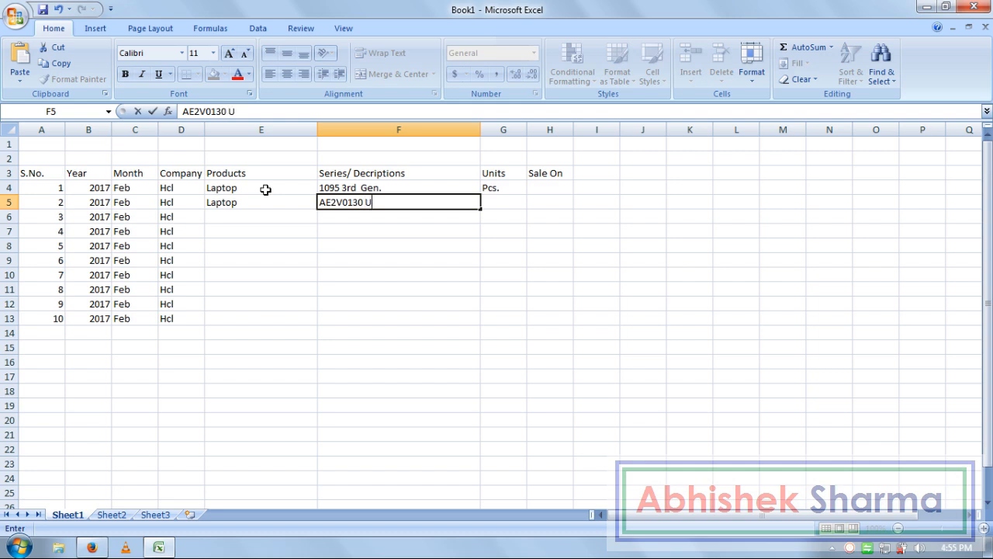
pyautogui.write(' Core i3')
pyautogui.press('Return')
# - Copy the Pcs. unit from cell G4 down into G5
pyautogui.press('Up')
pyautogui.press('Right')
pyautogui.hotkey('ctrl', 'd')
# - Fill the third record with product Laptop in E6 and series Dual Core ME 15.6 in F6
pyautogui.press('Down')
pyautogui.press('Left')
pyautogui.press('Left')
pyautogui.press('Left')
pyautogui.press('Right')
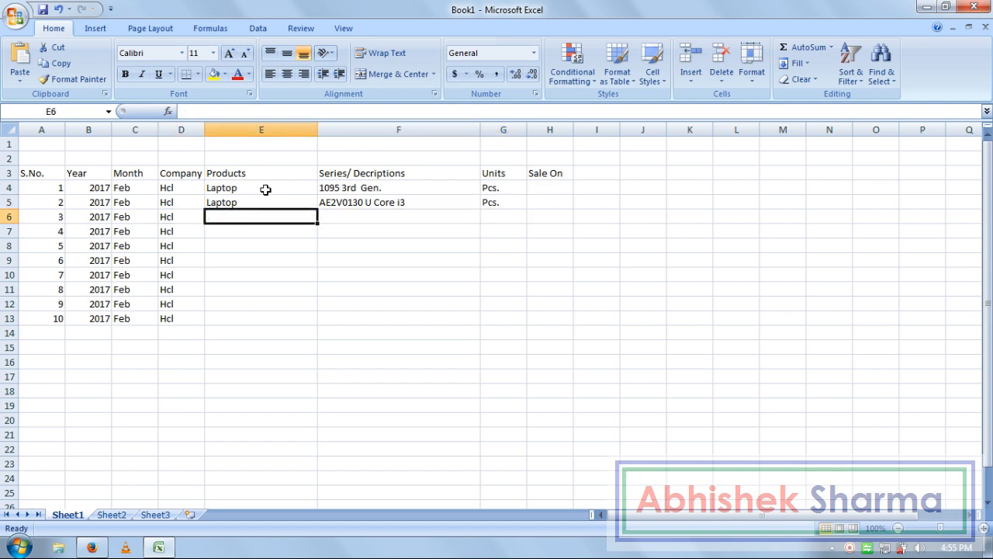
pyautogui.write('Laptop')
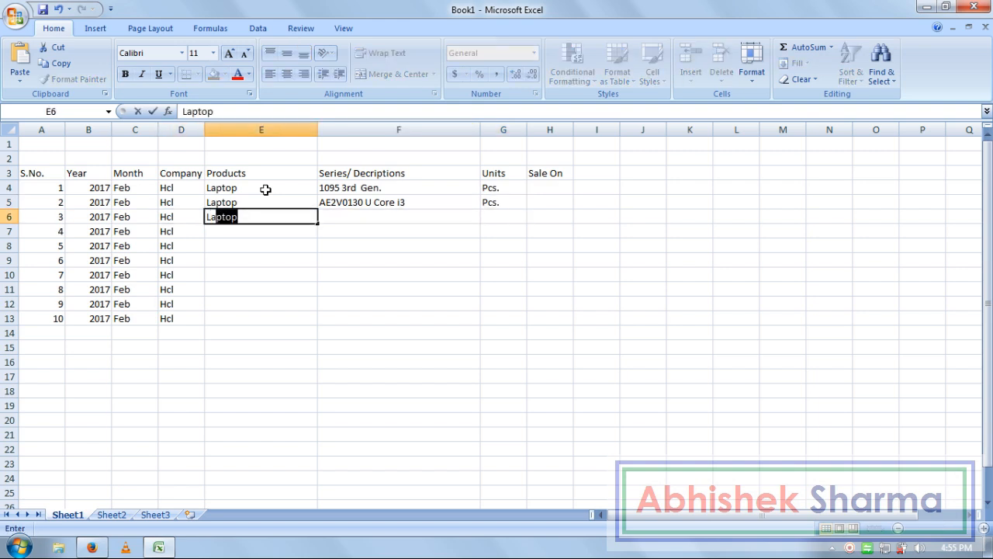
pyautogui.press('Tab')
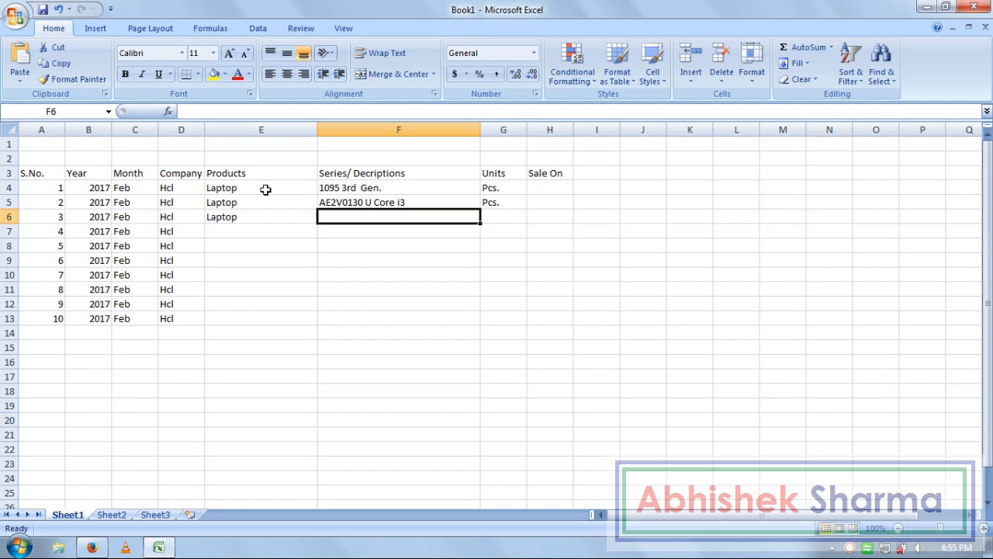
pyautogui.write('Dual ')
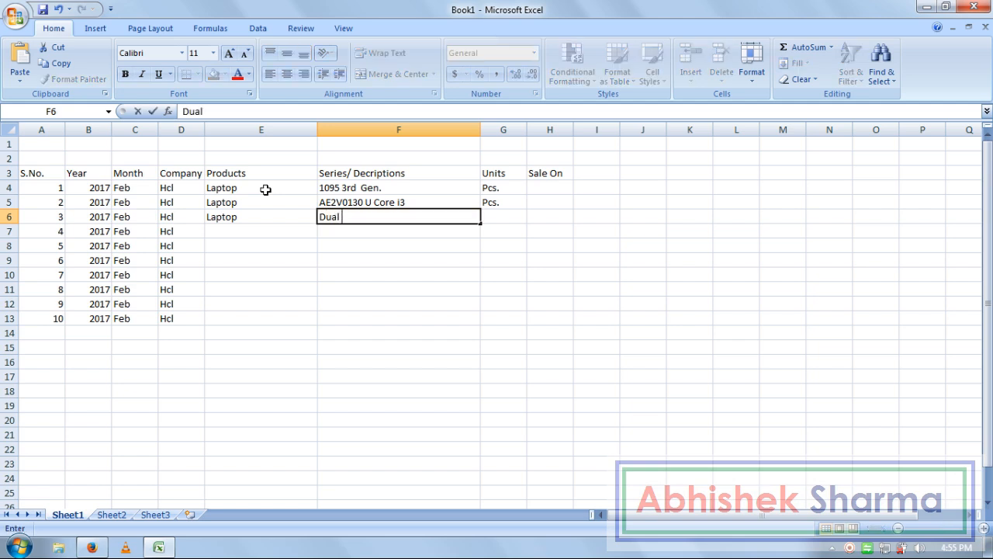
pyautogui.write('Core ME')
pyautogui.write('15.6')
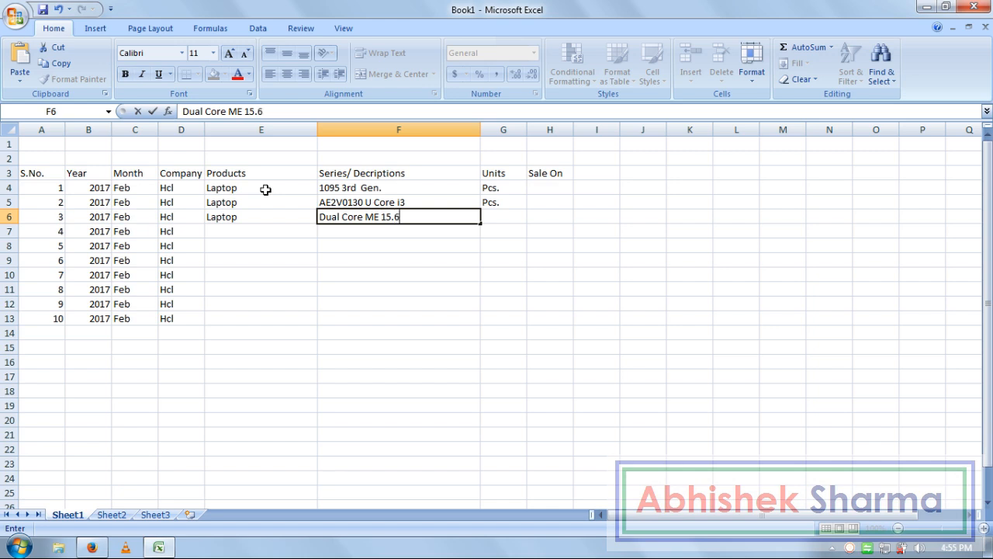
pyautogui.press('Return')
# - Fill the fourth record with product Laptop in E7 and series 1144 3rd Gen. C i3 in F7
pyautogui.press('Left')
pyautogui.press('Left')
pyautogui.press('Right')
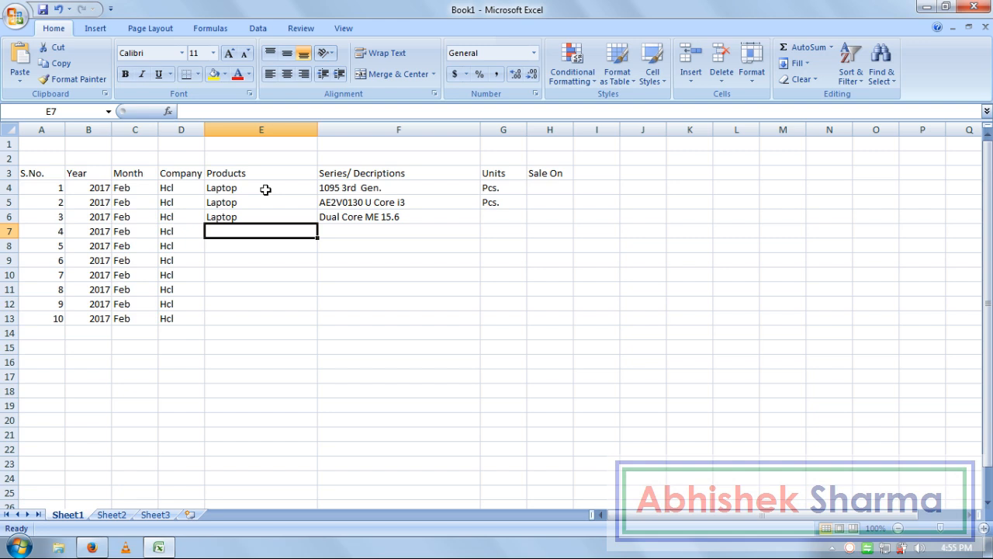
pyautogui.write('Laptop')
pyautogui.press('Tab')
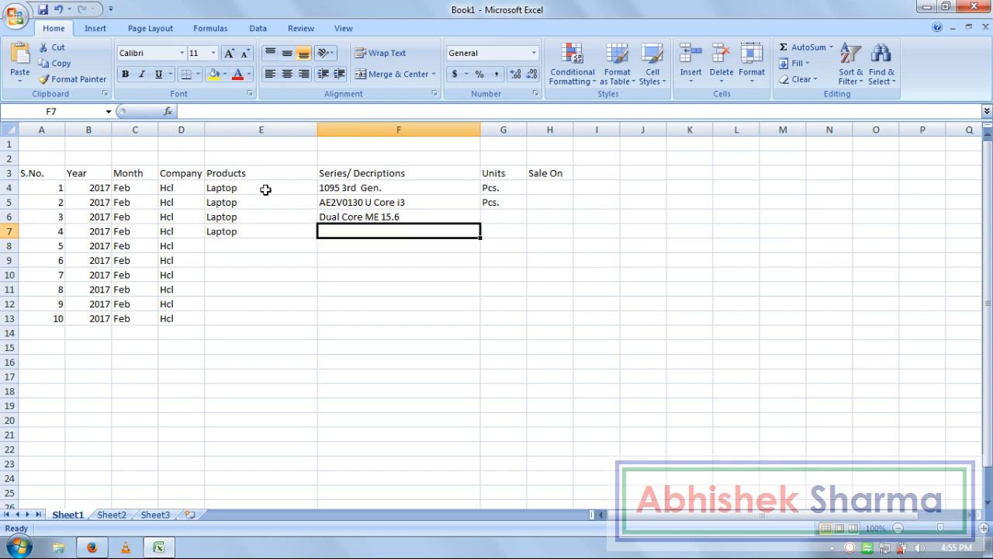
pyautogui.write('1144')
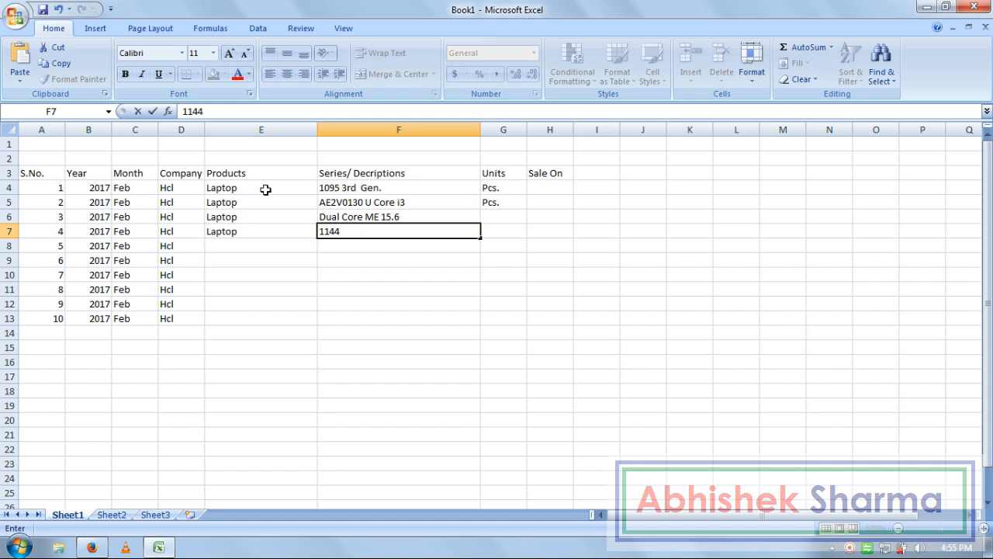
pyautogui.write(' 3rd Gen. C i2')
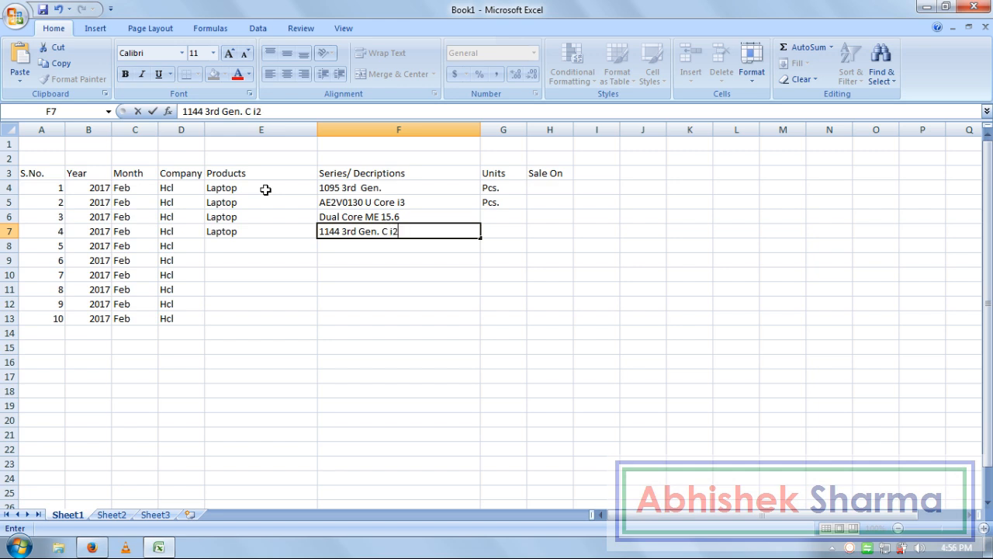
pyautogui.press('BackSpace')
pyautogui.write('3')
pyautogui.press('Return')
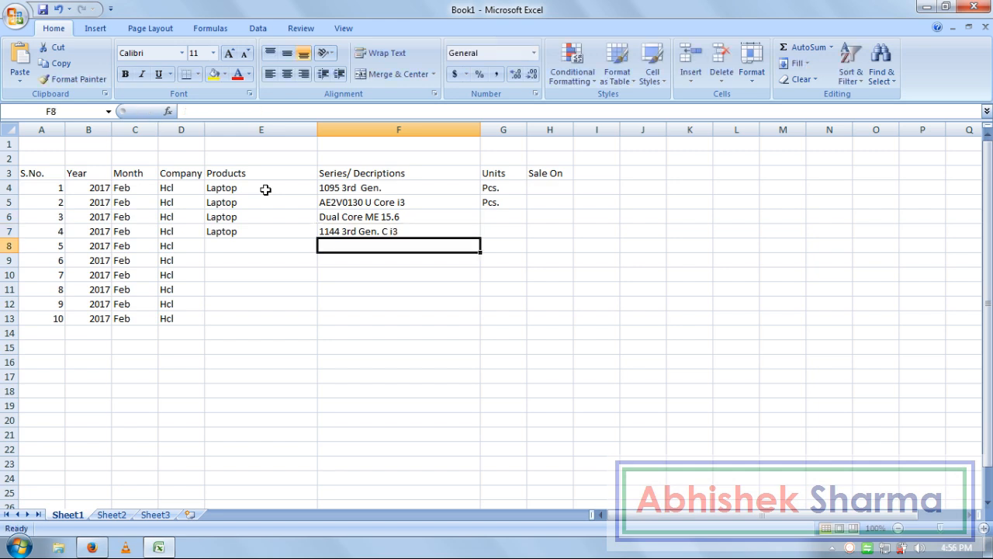
# - Fill the fifth record with product Laptop in E8 and series ME AE2V0155N in F8
pyautogui.press('Left')
pyautogui.press('Left')
pyautogui.press('Right')
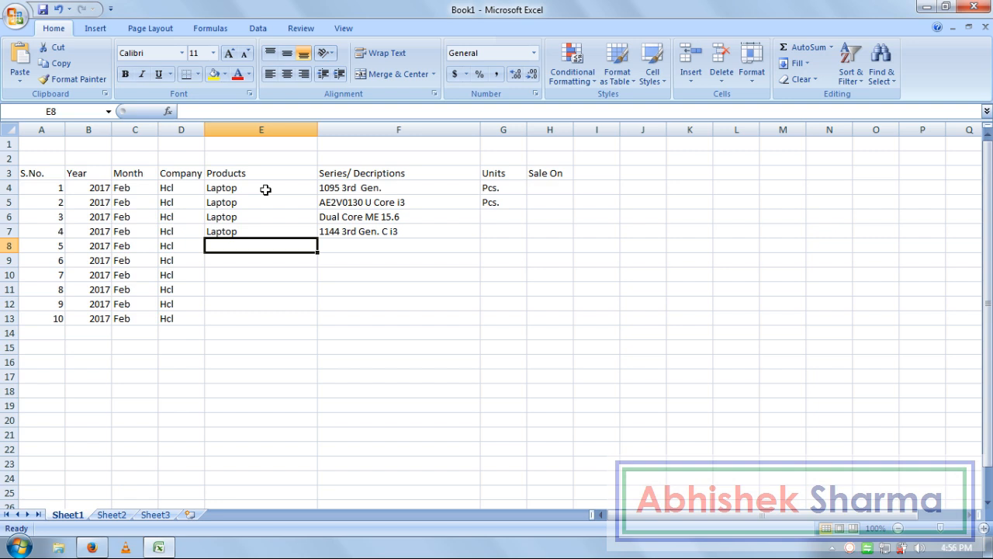
pyautogui.write('Laptop')
pyautogui.press('Tab')
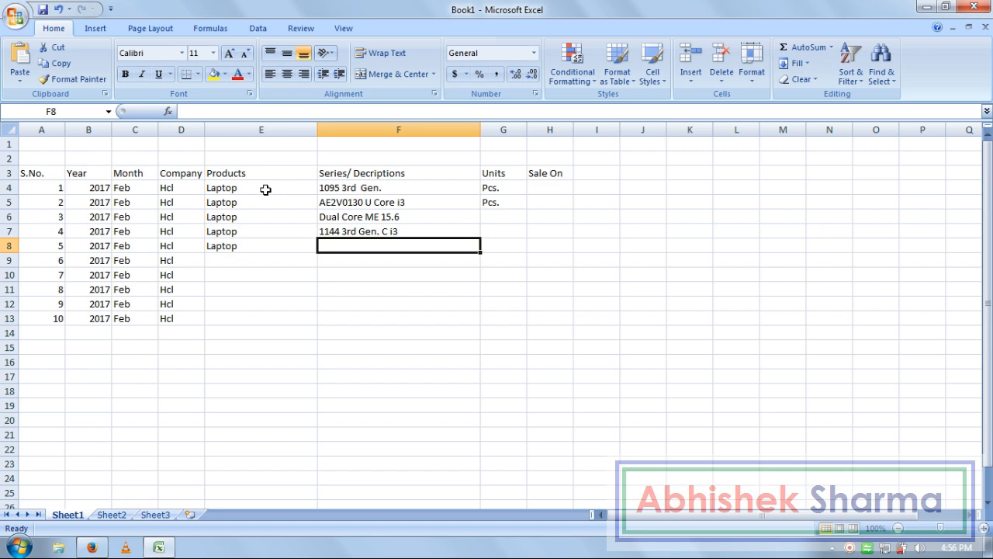
pyautogui.write('ME')
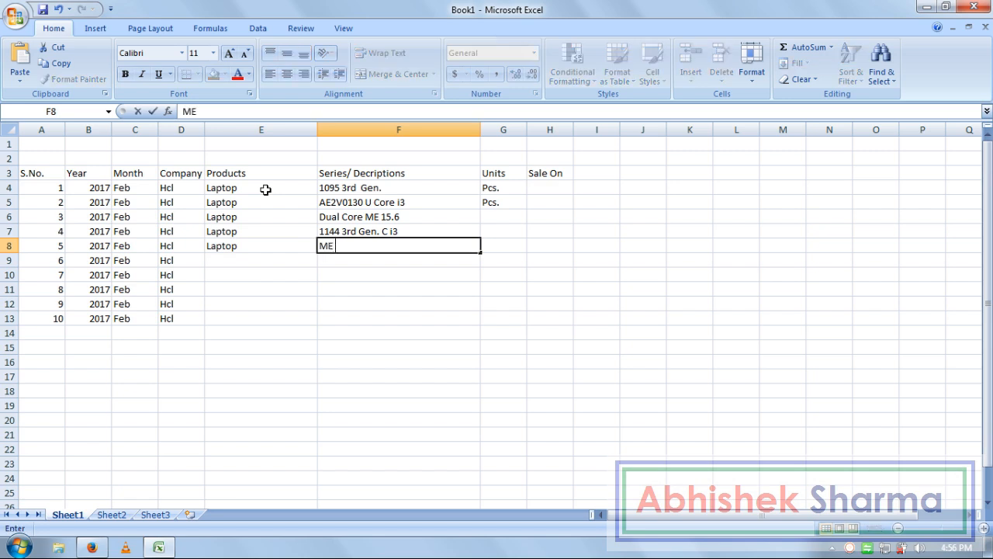
pyautogui.write(' AE2V0155N')
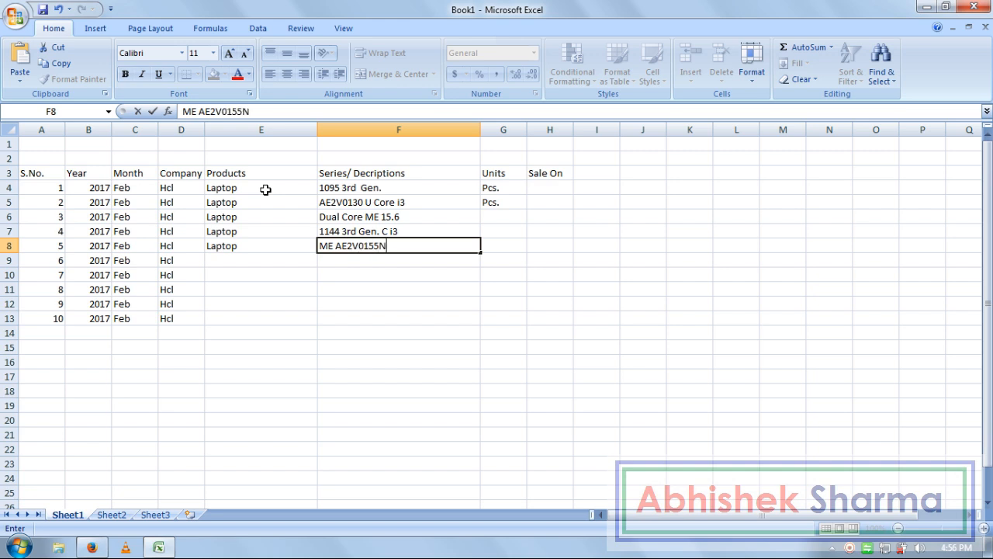
pyautogui.press('Return')
# - Enter Tablet as the product of the sixth record in cell E9
pyautogui.press('Left')
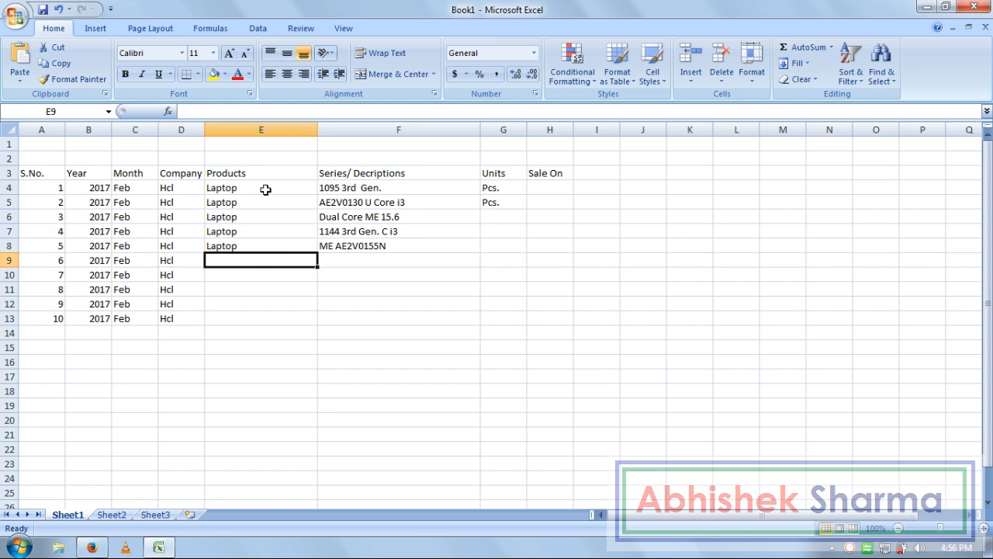
pyautogui.write('tABLET')
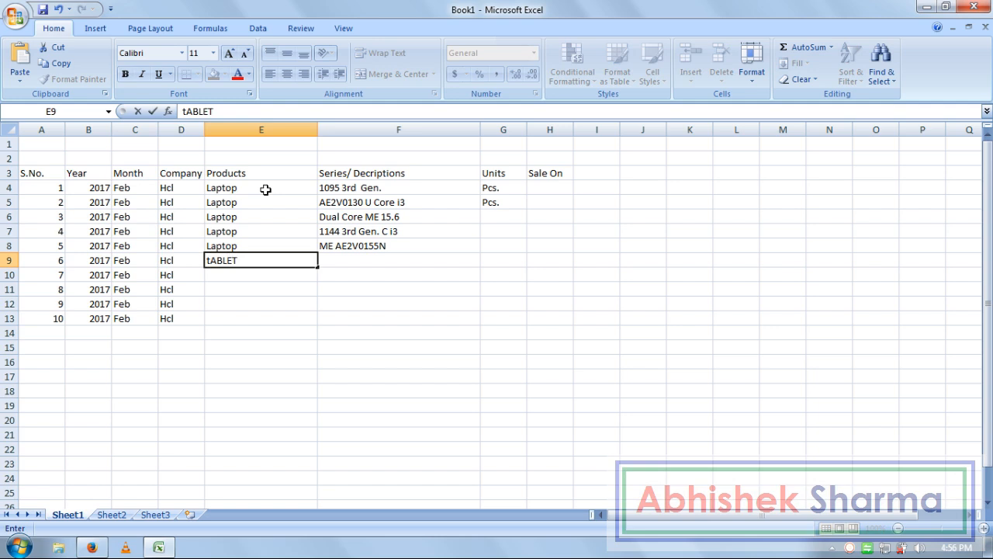
pyautogui.hotkey('ctrl', 'Return')
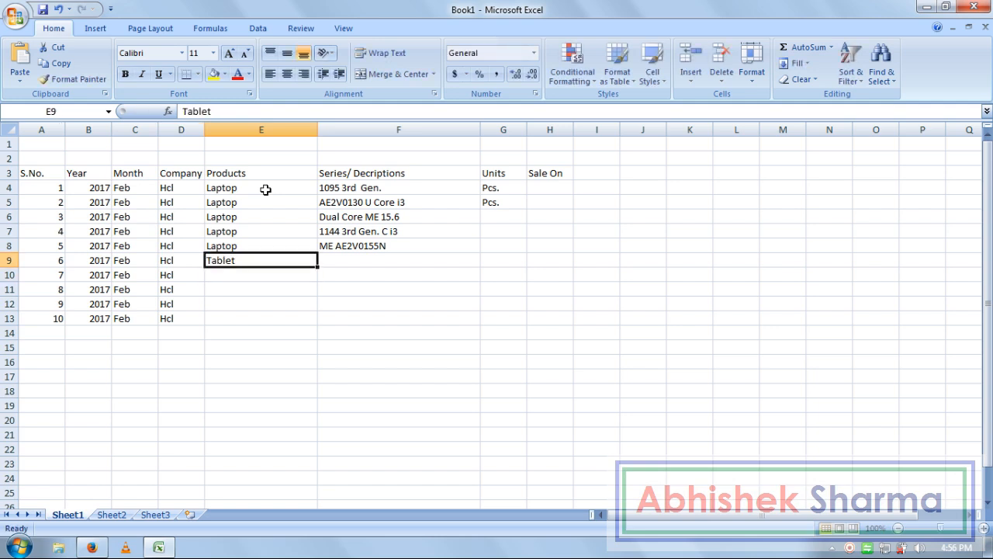
pyautogui.write('tABLET')
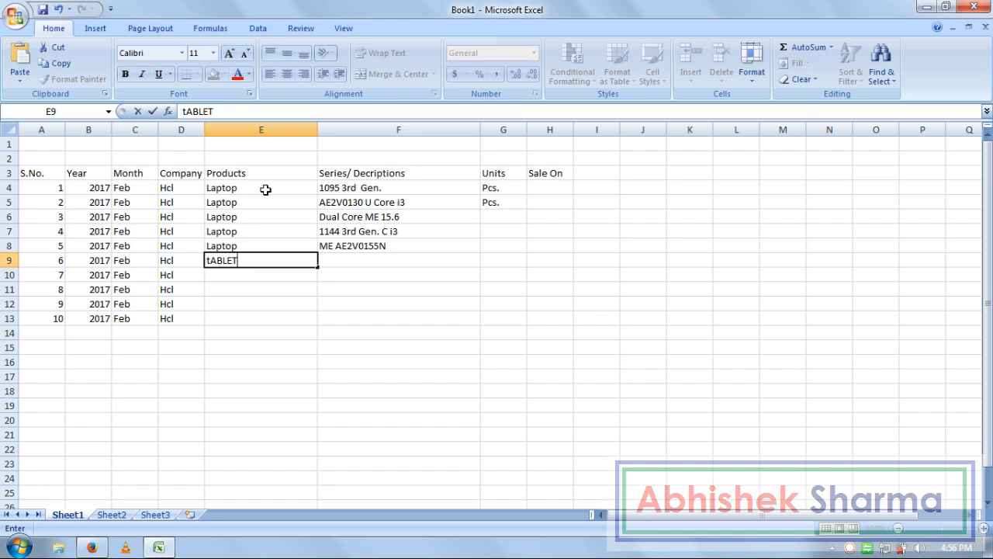
pyautogui.press('Return')
pyautogui.press('Right')
pyautogui.press('Up')
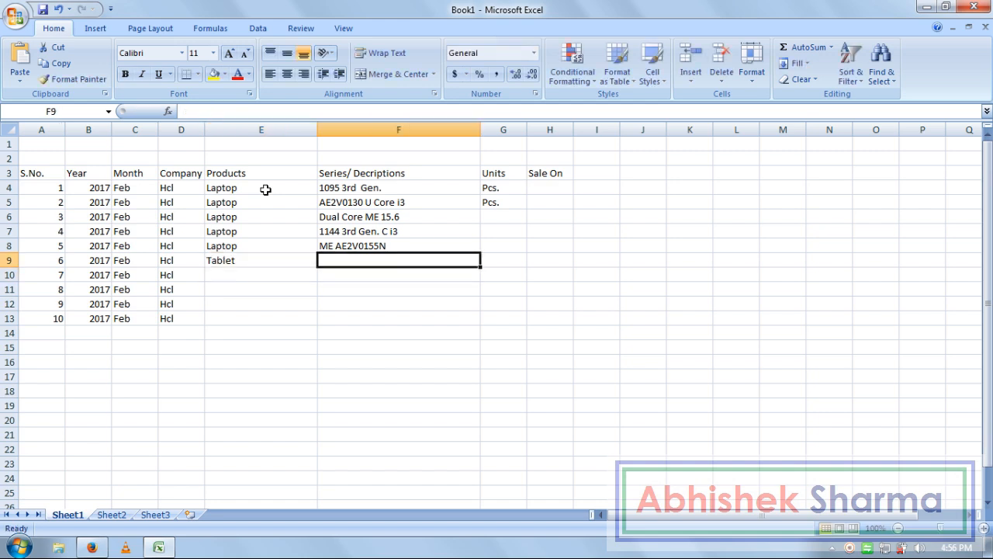
# - Enter K 12 With Class 12 as the series of the sixth record in cell F9
pyautogui.write('K')
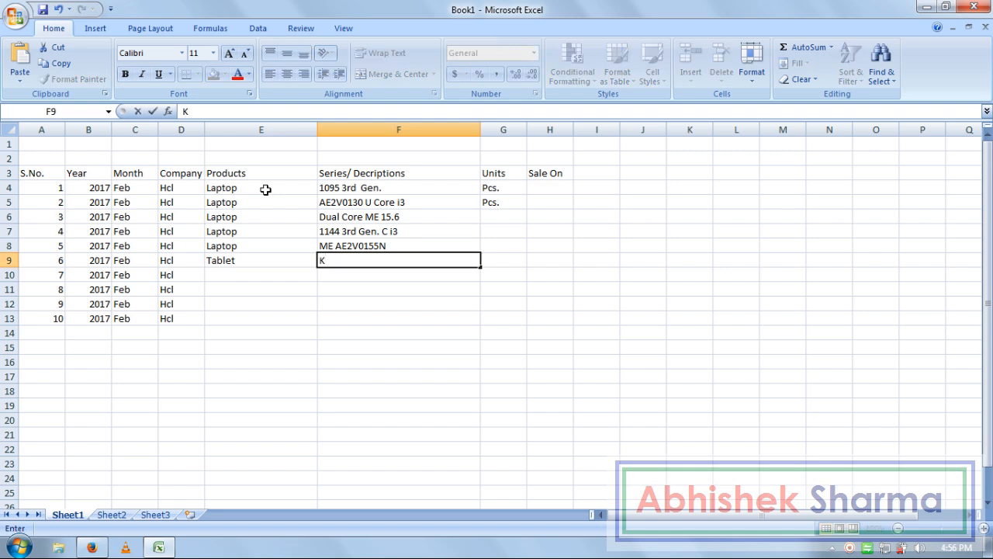
pyautogui.write(' 12 With Class')
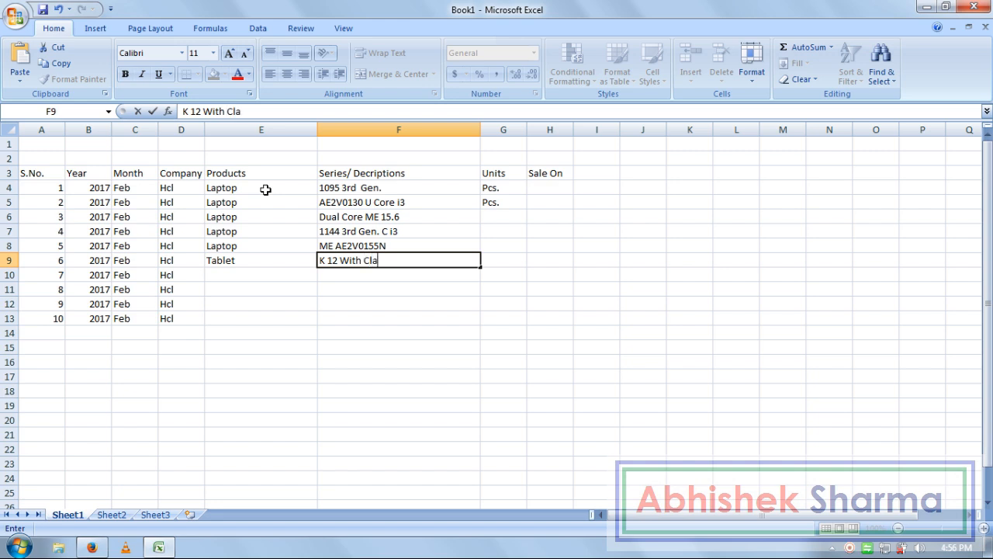
pyautogui.press('Return')
pyautogui.press('End')
pyautogui.press('Down')
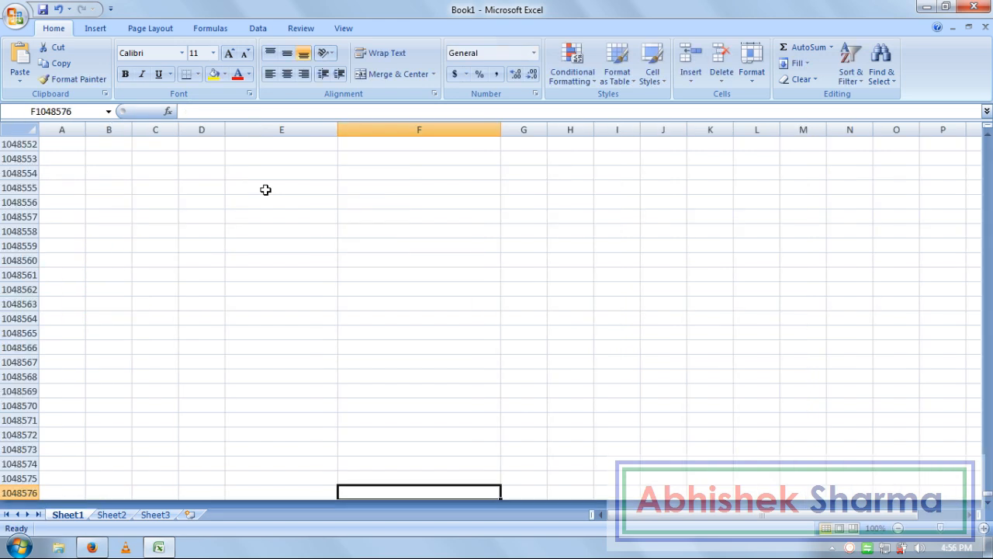
pyautogui.press('End')
pyautogui.press('Up')
pyautogui.press('F2')
pyautogui.write('12')
pyautogui.press('Return')
pyautogui.press('Up')
# - Fill the seventh record with product Tablet in E10 and series ME U 1 in F10
pyautogui.hotkey('ctrl', 'Up')
pyautogui.hotkey('ctrl', 'Up')
pyautogui.press('Down')
pyautogui.press('Down')
pyautogui.press('Down')
pyautogui.press('Down')
pyautogui.press('Down')
pyautogui.press('Down')
pyautogui.press('Down')
pyautogui.press('Down')
pyautogui.press('Down')
pyautogui.press('Left')
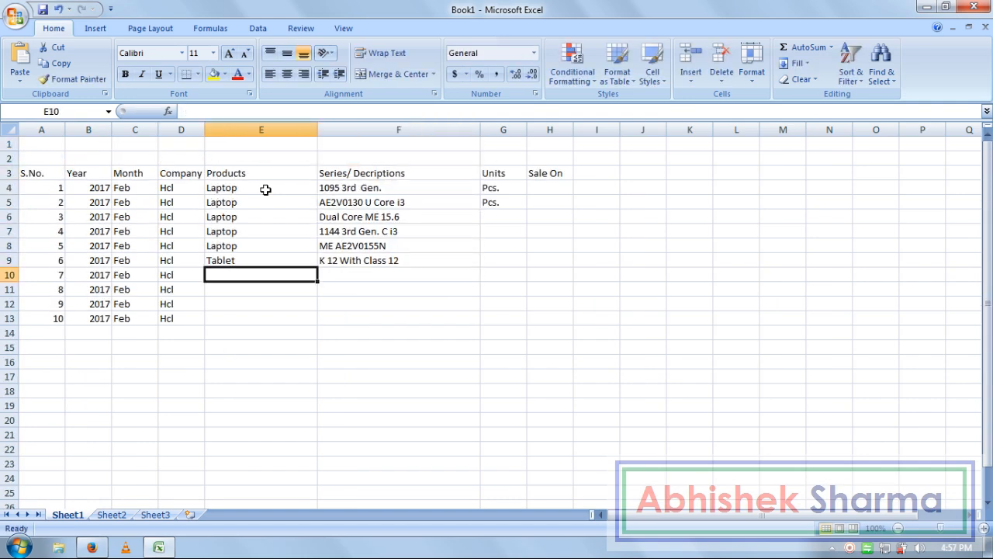
pyautogui.write('Tablet')
pyautogui.press('Tab')
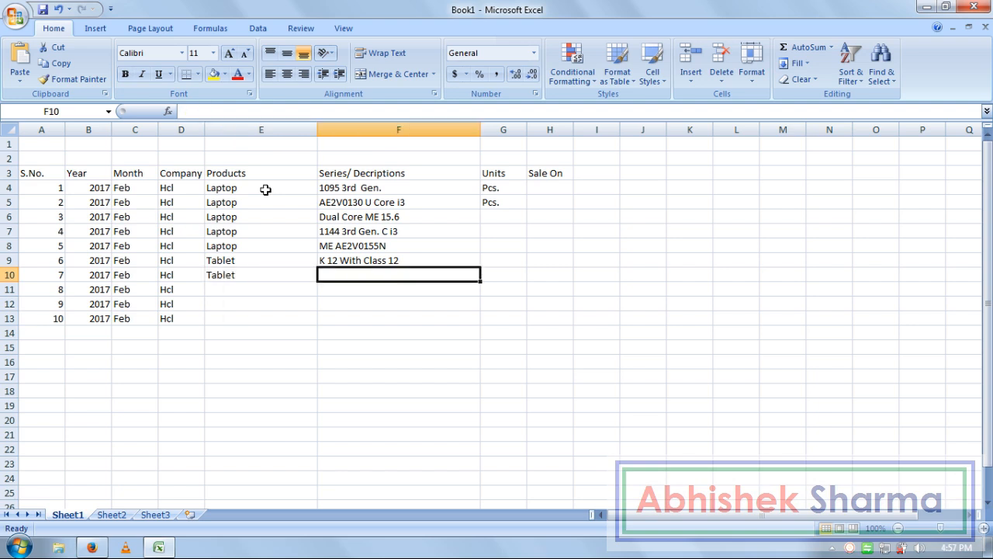
pyautogui.write('ME')
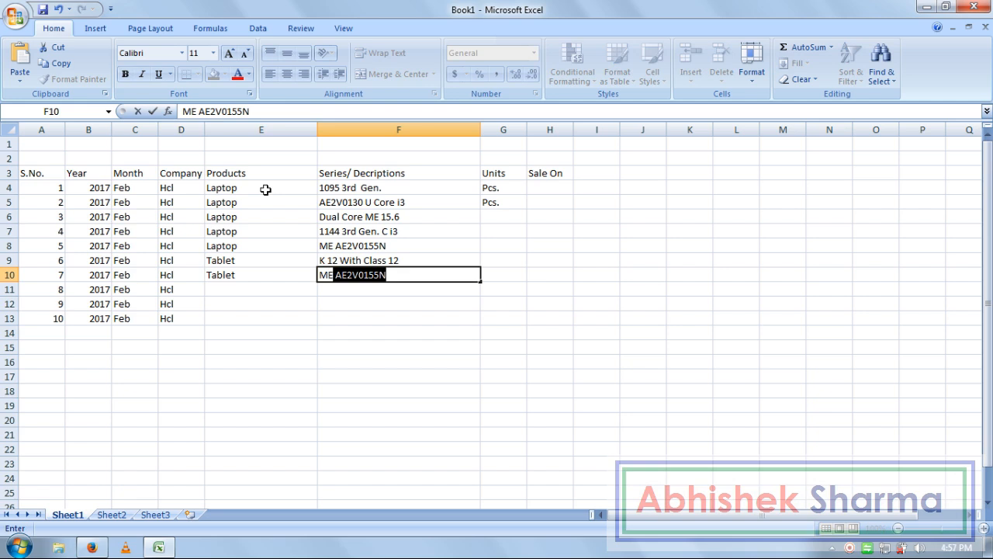
pyautogui.write(' U 1')
pyautogui.press('Return')
# - Fill the unit Pcs. down from G5 through G11 in the Units column
pyautogui.press('Left')
pyautogui.press('Left')
pyautogui.press('Right')
pyautogui.press('Right')
pyautogui.press('Right')
pyautogui.hotkey('shift', 'Up')
pyautogui.hotkey('shift', 'Up')
pyautogui.hotkey('shift', 'Up')
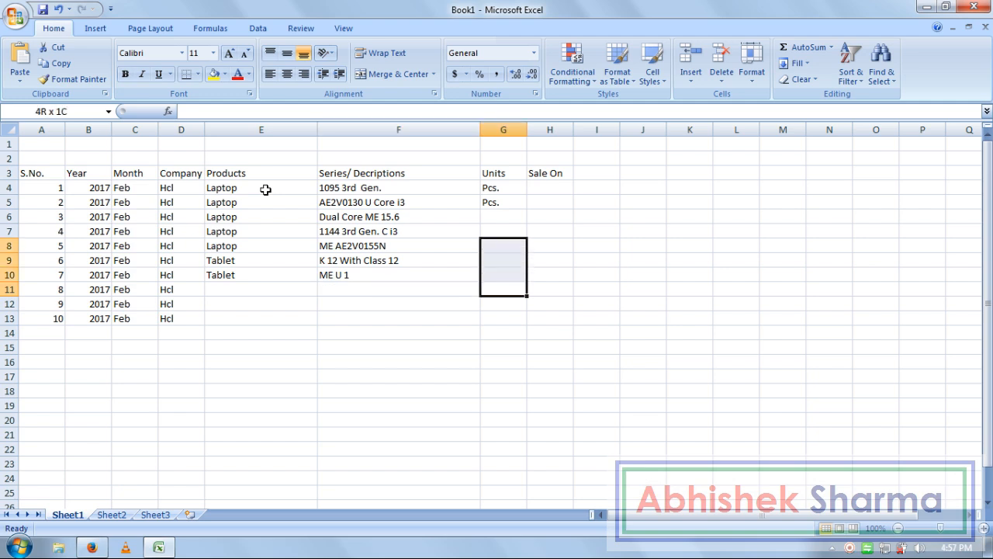
pyautogui.hotkey('shift', 'Up')
pyautogui.hotkey('shift', 'Up')
pyautogui.hotkey('shift', 'Up')
pyautogui.hotkey('ctrl', 'd')
# - Enter DeskTop as the product of the eighth record in cell E11
pyautogui.press('Down')
pyautogui.press('Down')
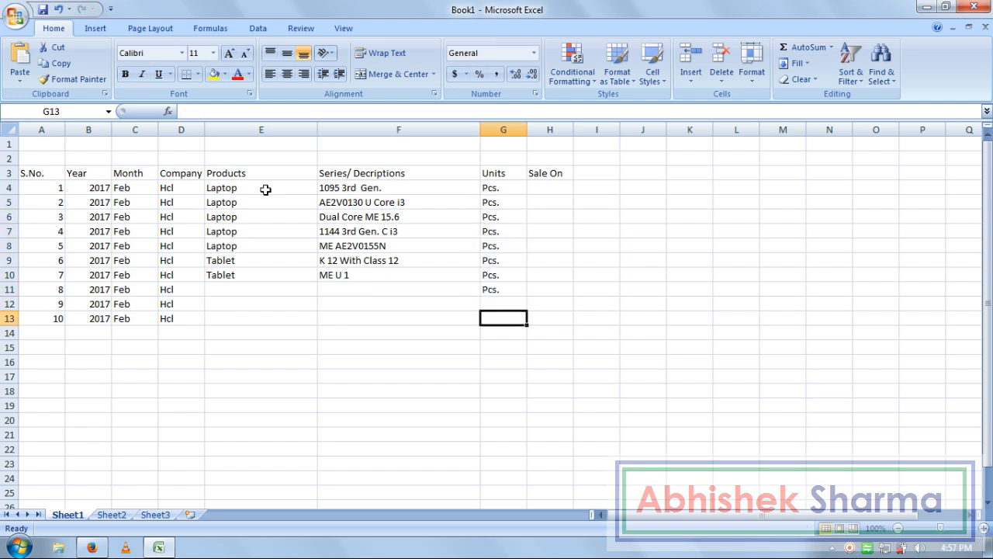
pyautogui.press('Left')
pyautogui.press('Up')
pyautogui.press('Left')
pyautogui.press('Up')
pyautogui.press('Left')
pyautogui.press('Right')
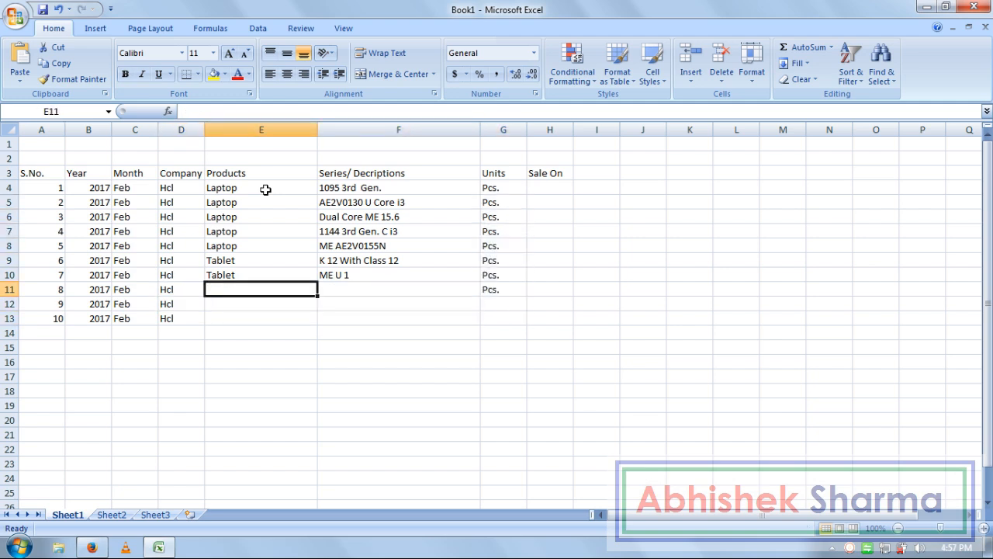
pyautogui.write('De')
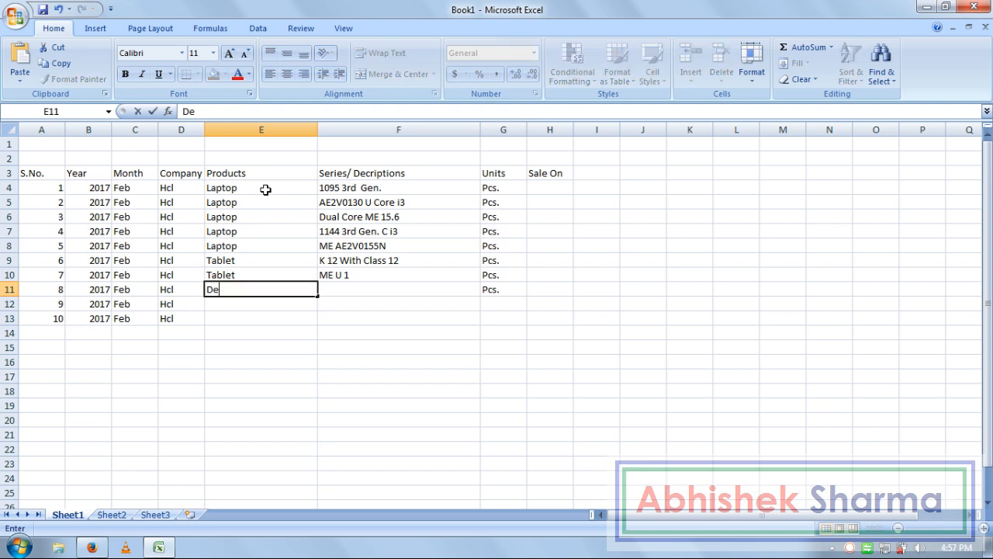
pyautogui.write('skTop')
pyautogui.press('Tab')
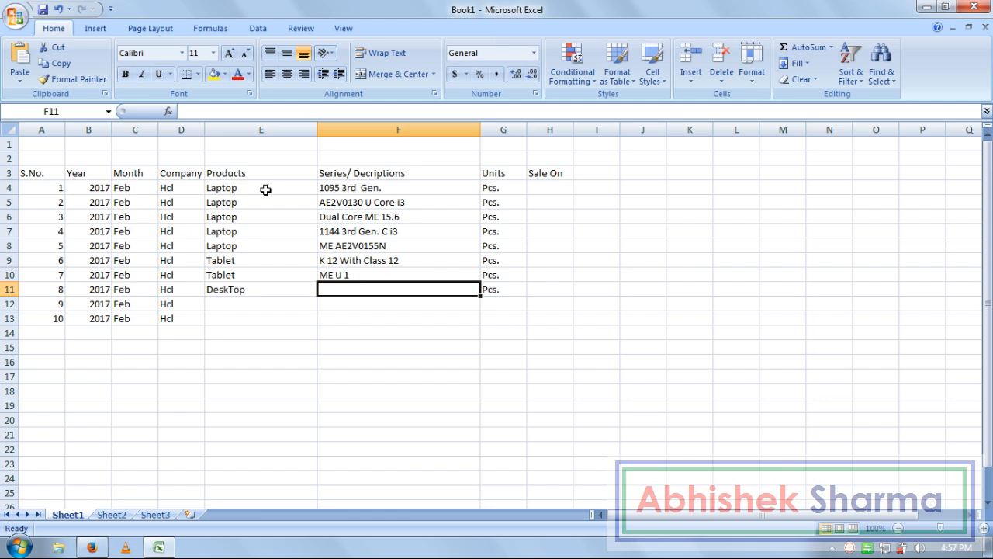
# - Enter Dual Core EZ Series as the series of the eighth record in cell F11
pyautogui.write('Dual')
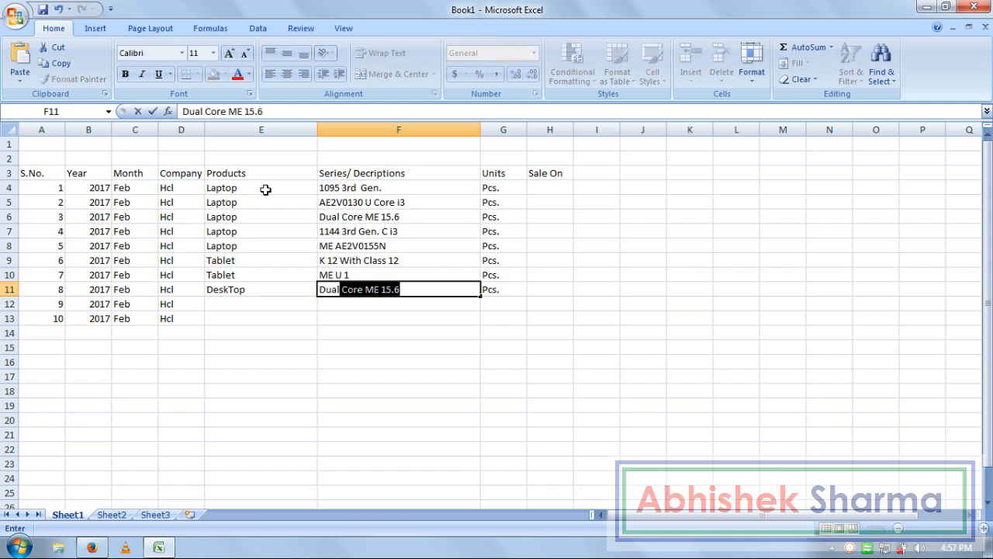
pyautogui.write(' C')
pyautogui.press('BackSpace')
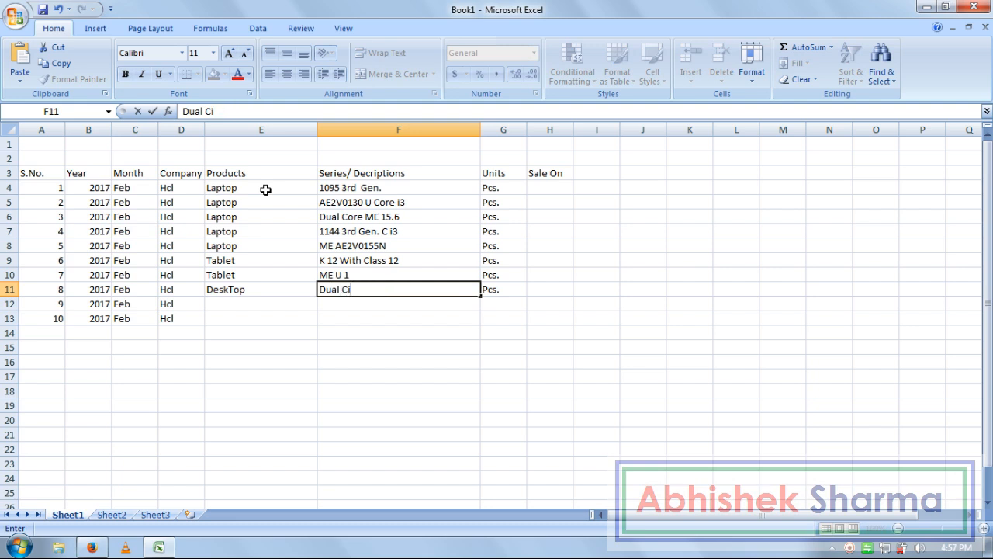
pyautogui.write('ore ')
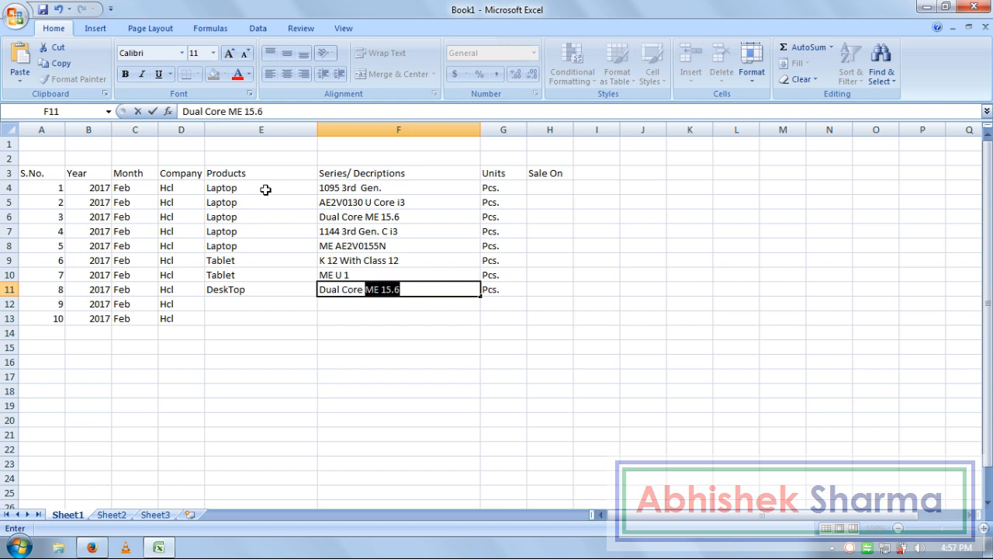
pyautogui.write('EZ')
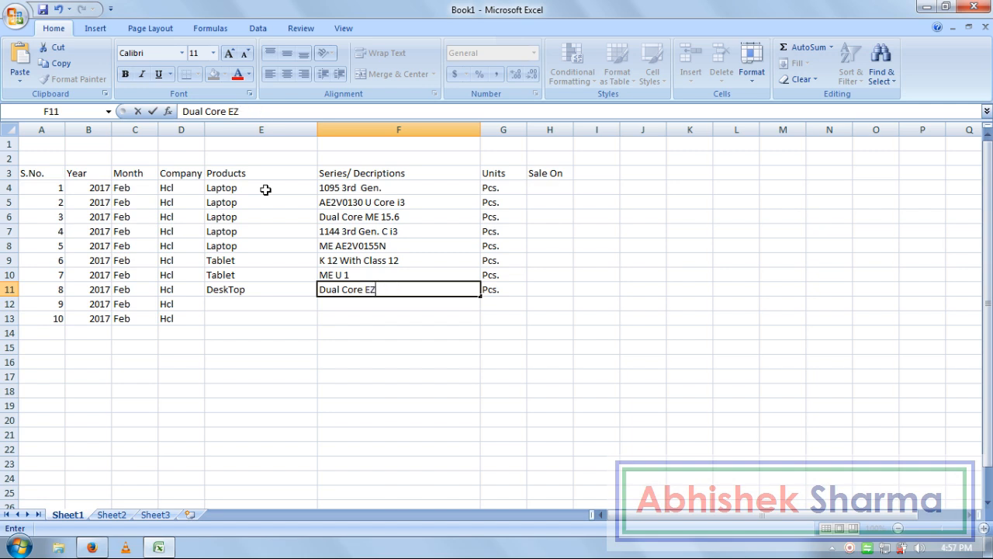
pyautogui.write(' Series')
pyautogui.press('Return')
# - Fill the ninth record with product DeskTop in E12 and series i5 Series 2nd Gen. in F12
pyautogui.press('Left')
pyautogui.press('Left')
pyautogui.press('Right')
pyautogui.write('DeskTop')
pyautogui.press('Tab')
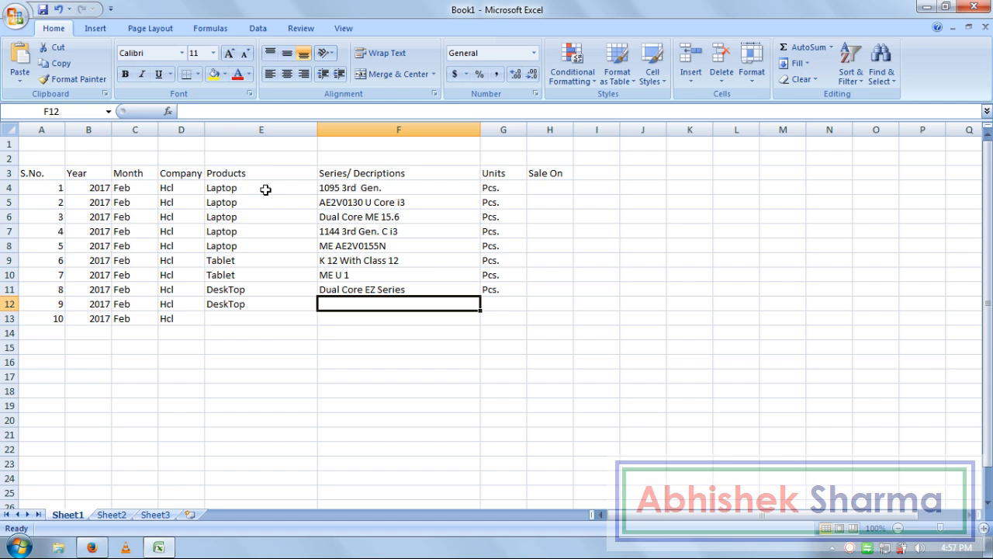
pyautogui.write('I 5')
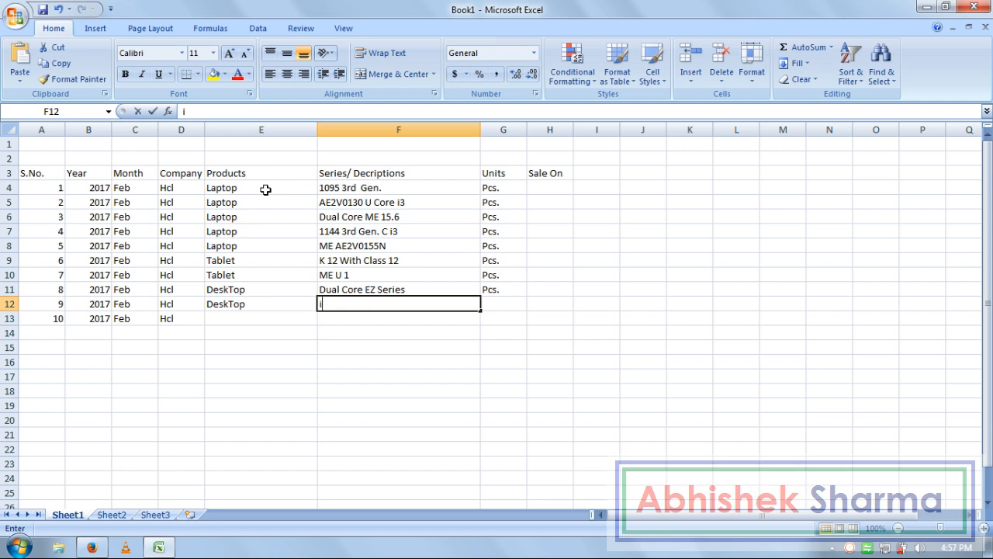
pyautogui.press('BackSpace')
pyautogui.press('BackSpace')
pyautogui.press('BackSpace')
pyautogui.write('i5')
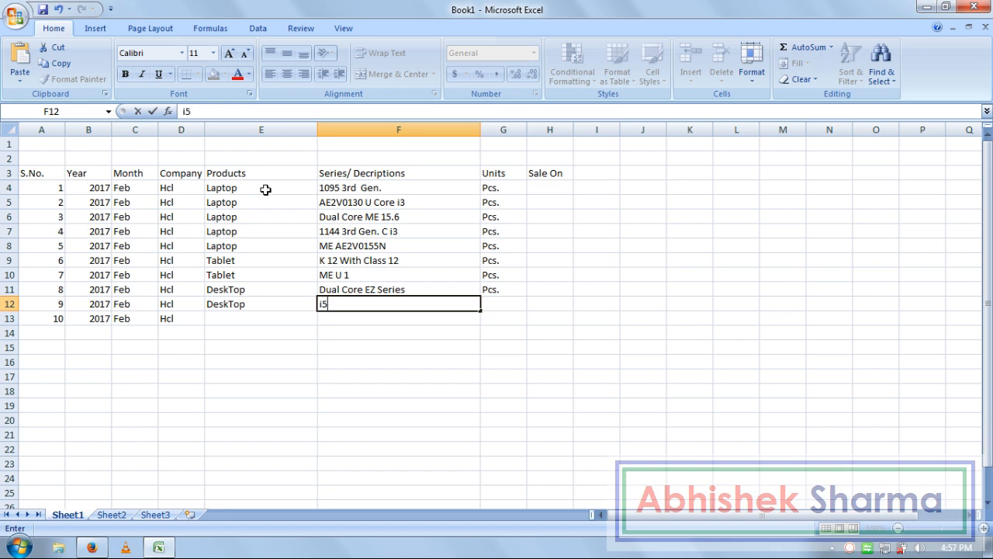
pyautogui.write(' Series 2nd Gen.')
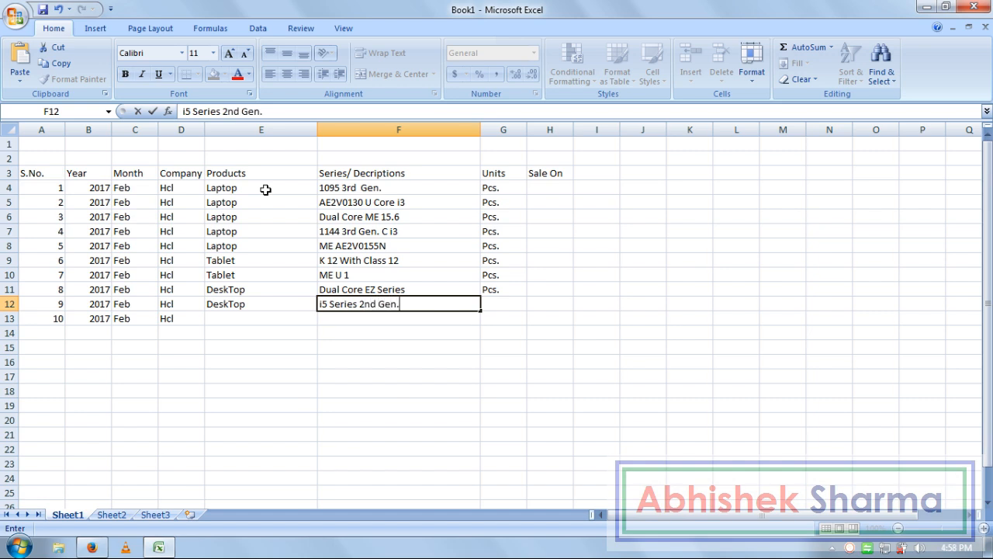
pyautogui.press('Return')
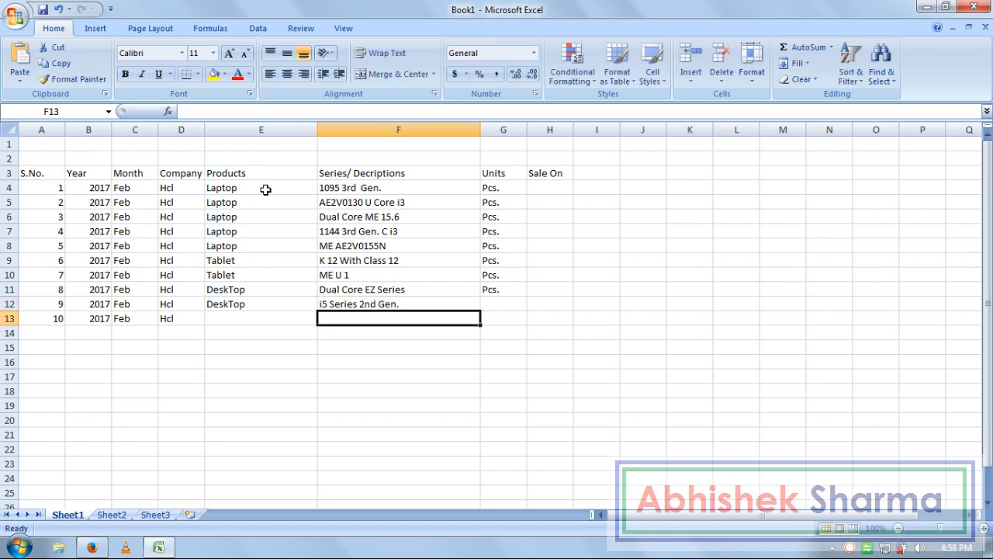
# - Fill the tenth record with product Monitor in E13 and series Smart 16.5 Inch (LED) in F13
pyautogui.press('Left')
pyautogui.press('Left')
pyautogui.press('Right')
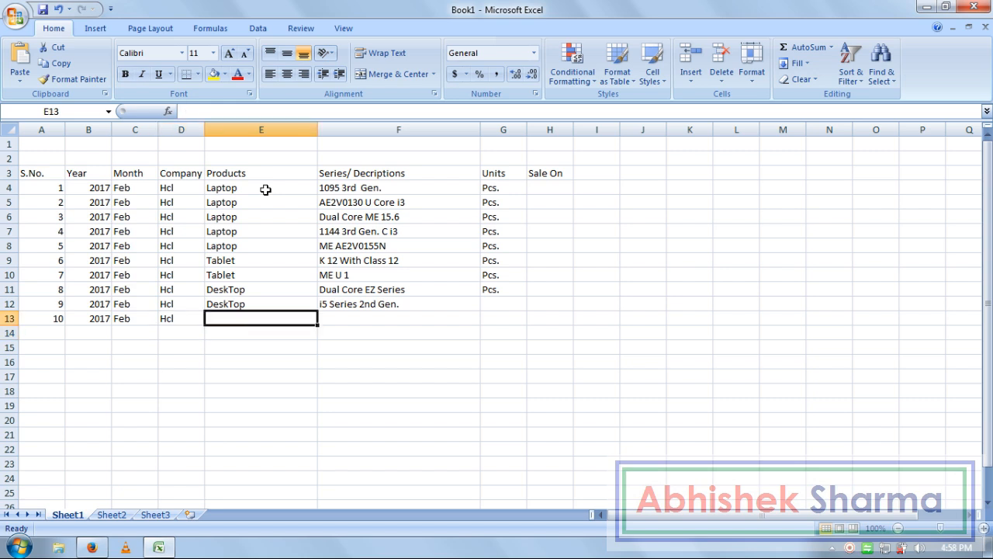
pyautogui.write('Monitor')
pyautogui.press('Tab')
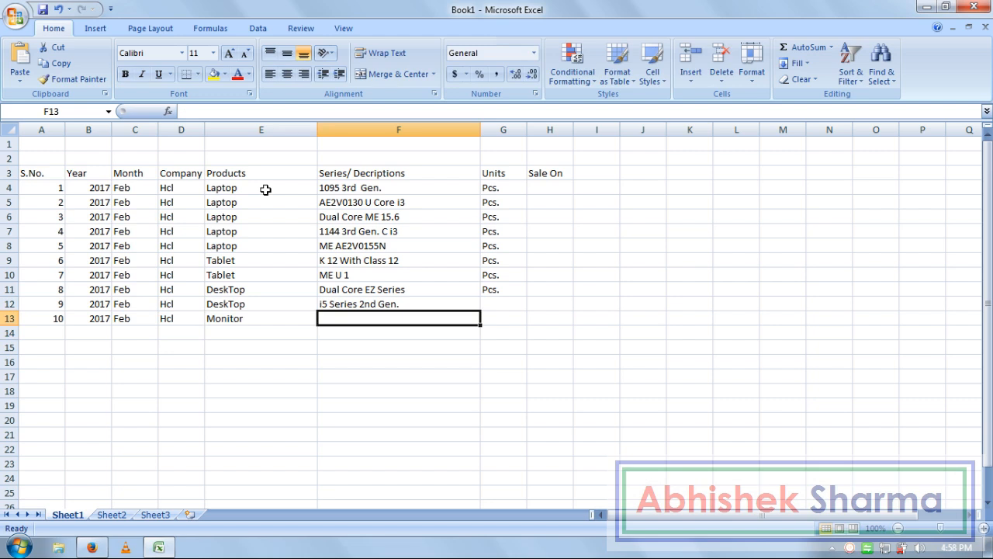
pyautogui.write('Smart')
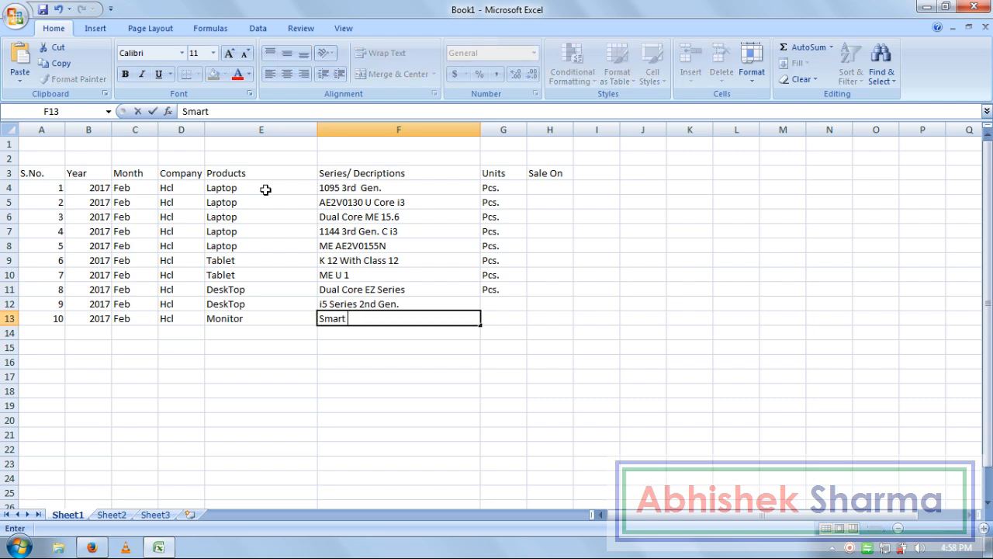
pyautogui.write(' 16.5')
pyautogui.write('ED')
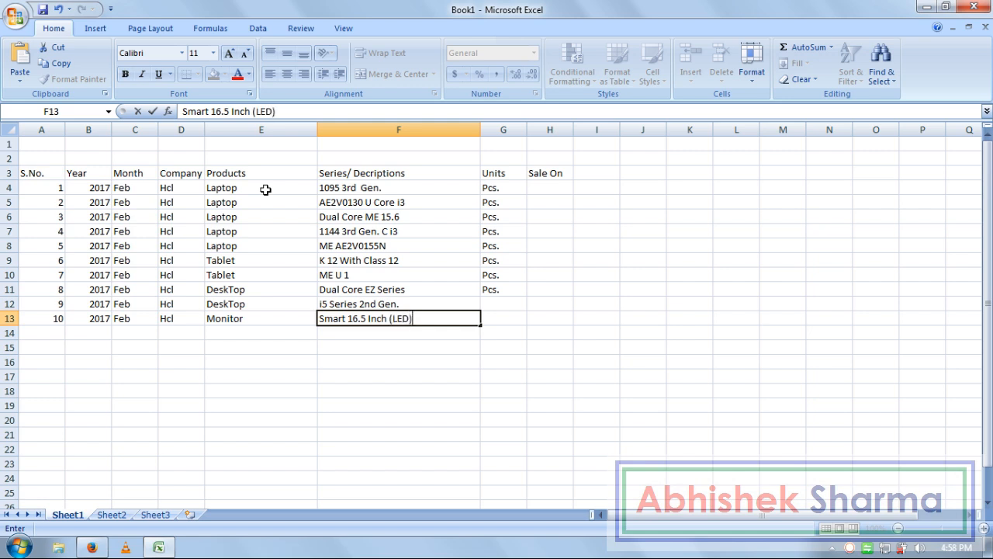
pyautogui.write(')')
pyautogui.press('Return')
# - Fill the unit Pcs. down from G11 into G12 and G13 for the last two records
pyautogui.press('Right')
pyautogui.press('Up')
pyautogui.hotkey('shift', 'Up')
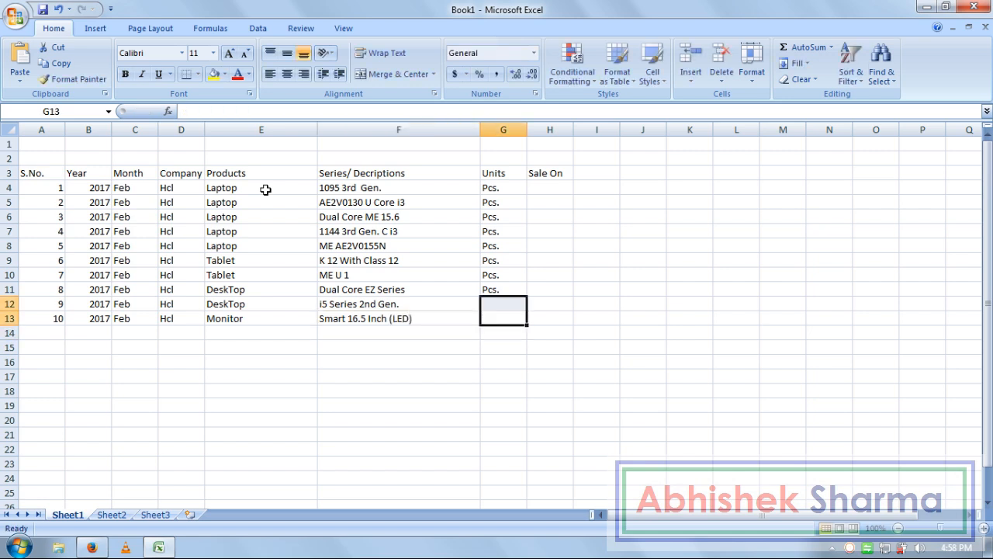
pyautogui.press('Up')
pyautogui.press('Up')
pyautogui.hotkey('shift', 'Down')
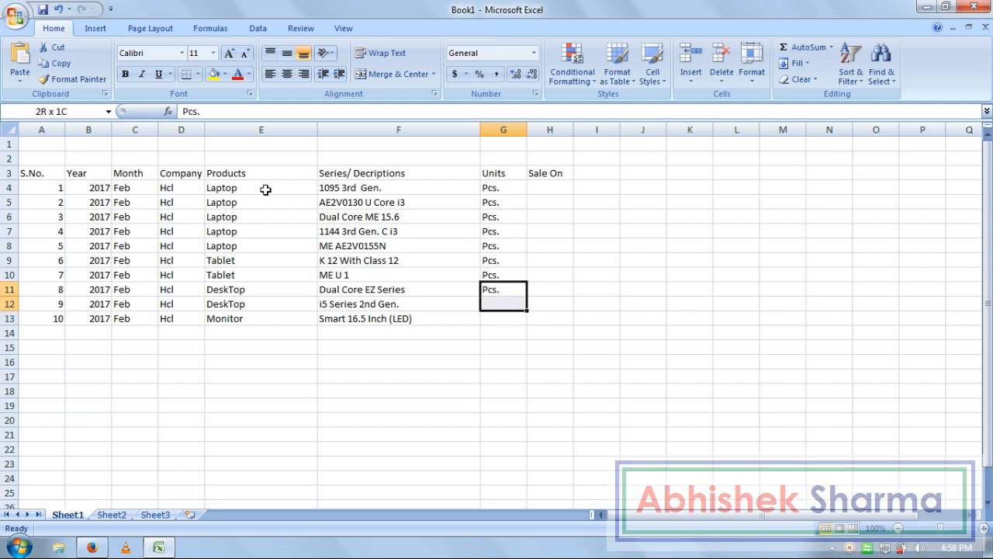
pyautogui.hotkey('shift', 'Down')
pyautogui.hotkey('ctrl', 'd')
pyautogui.press('Down')
pyautogui.press('Left')
pyautogui.press('Down')
pyautogui.press('Right')
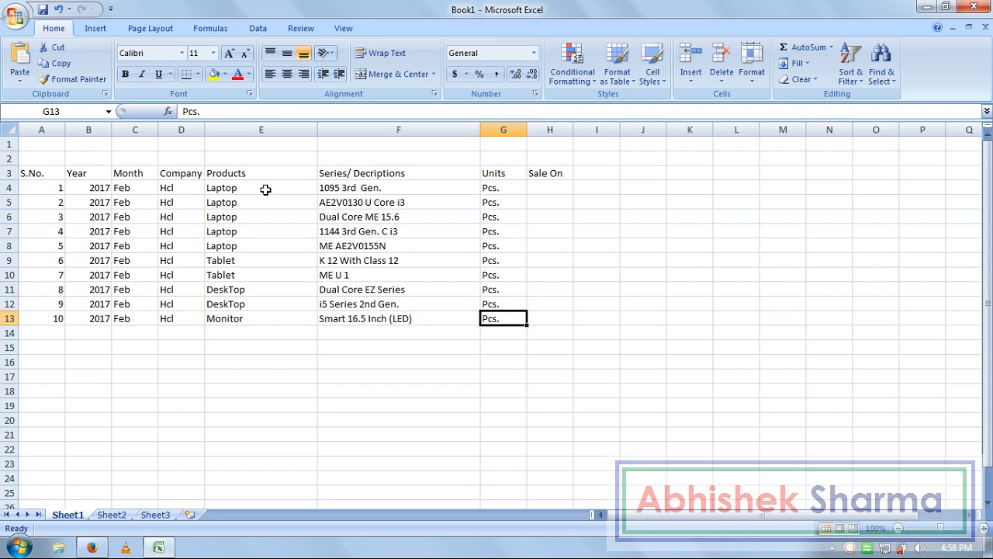
pyautogui.hotkey('ctrl', 's')
pyautogui.press('Escape')
# - Enter Cash, Debit Card and Credit Card as the Sale On values of the first three records in H4:H6
pyautogui.click(548, 187)
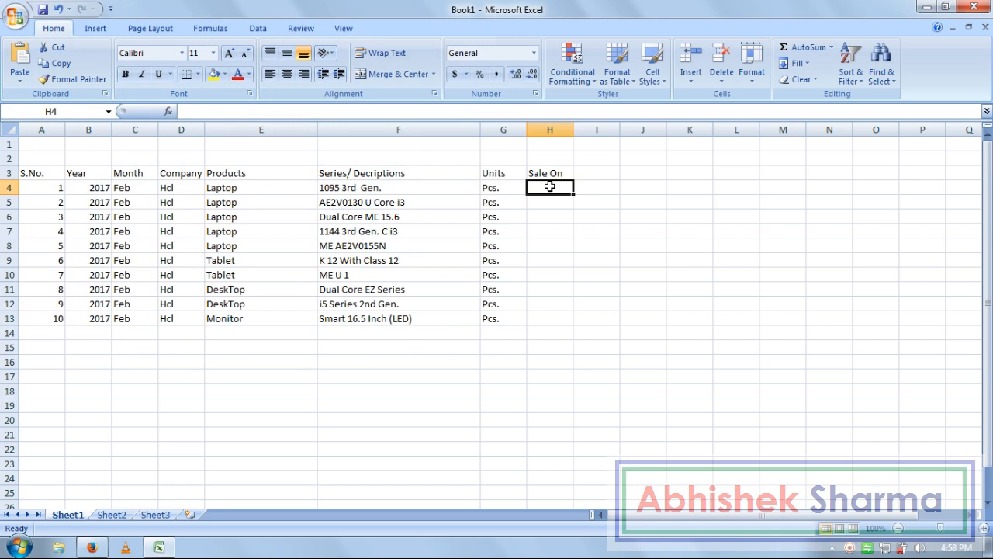
pyautogui.write('Cash')
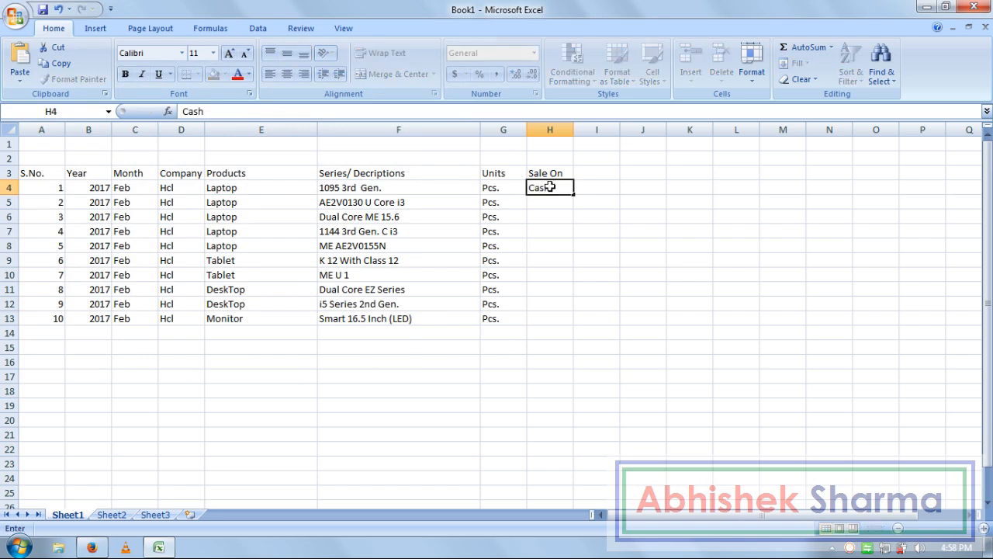
pyautogui.press('Return')
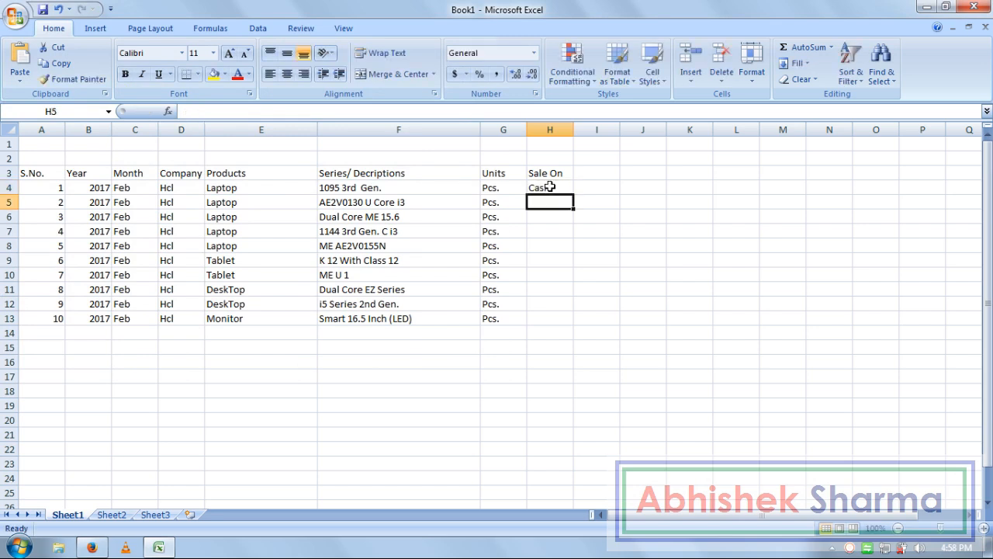
pyautogui.write('Debit Card')
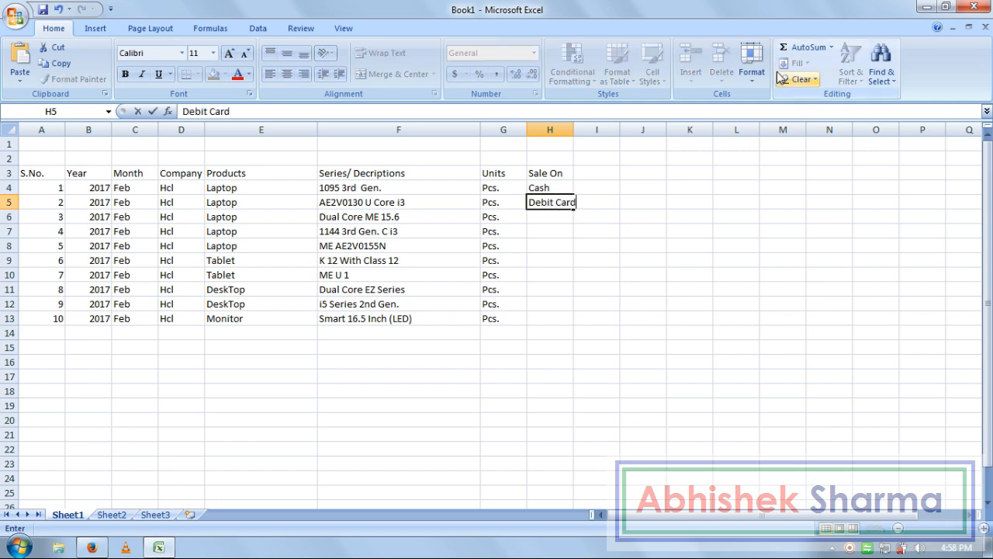
pyautogui.press('Return')
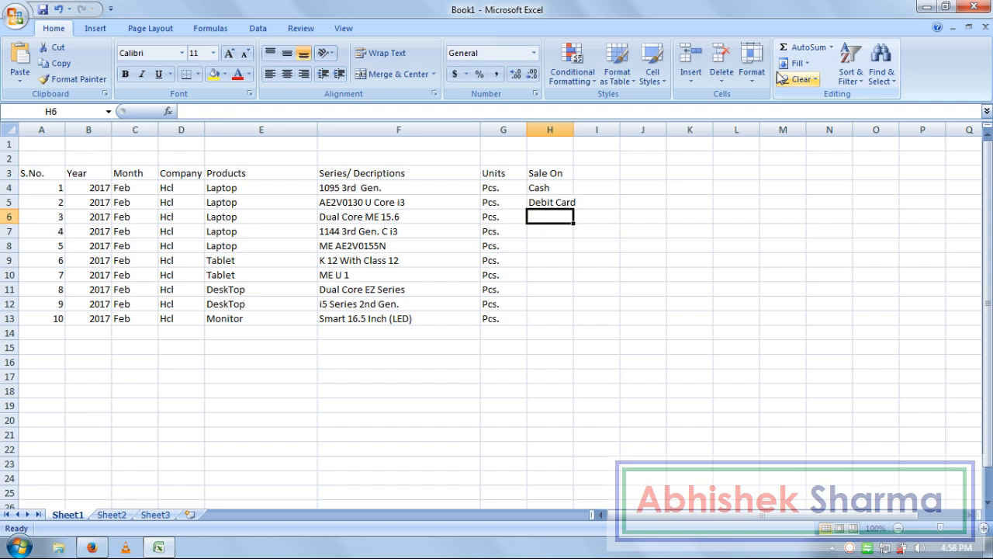
pyautogui.write('Credit Card')
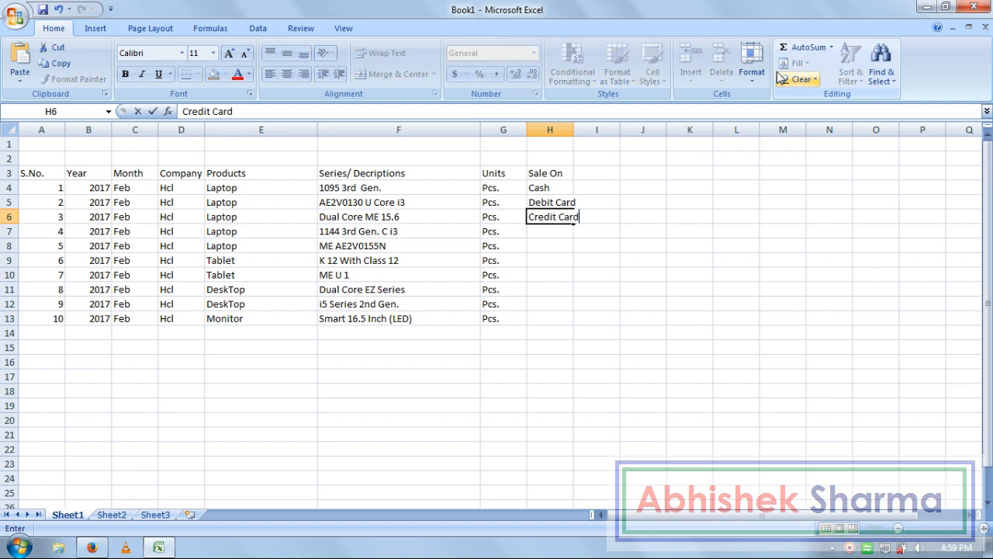
pyautogui.press('Return')
# - Enter Cash, Cash and Pay Tm as the Sale On values of the fourth to sixth records in H7:H9
pyautogui.write('Cash')
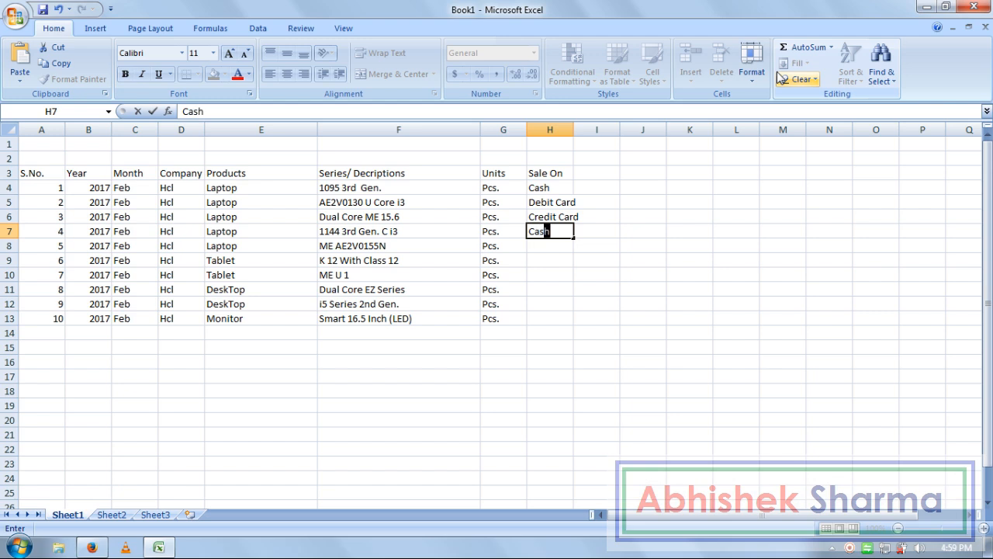
pyautogui.press('Return')
pyautogui.write('Cash')
pyautogui.press('Return')
pyautogui.write('Pay Tm')
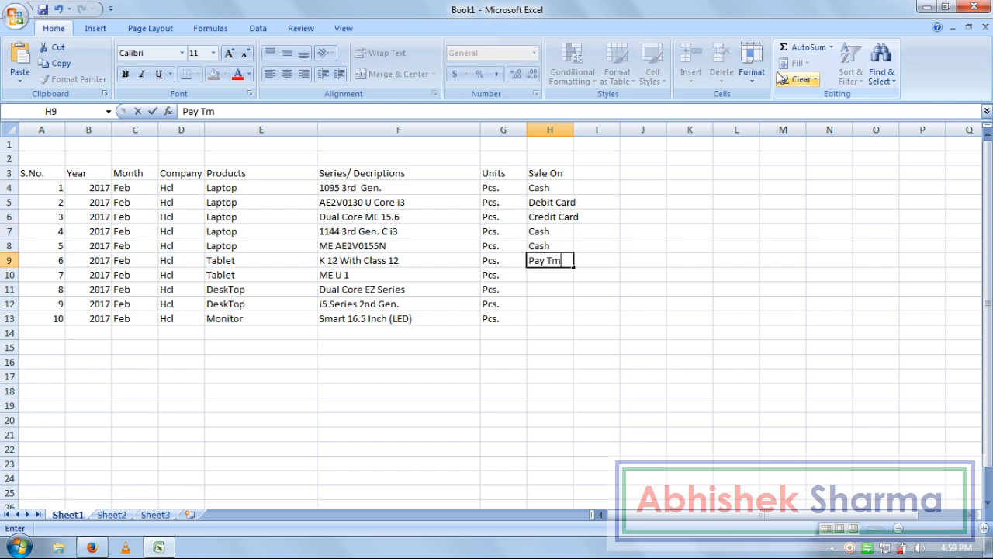
pyautogui.press('Return')
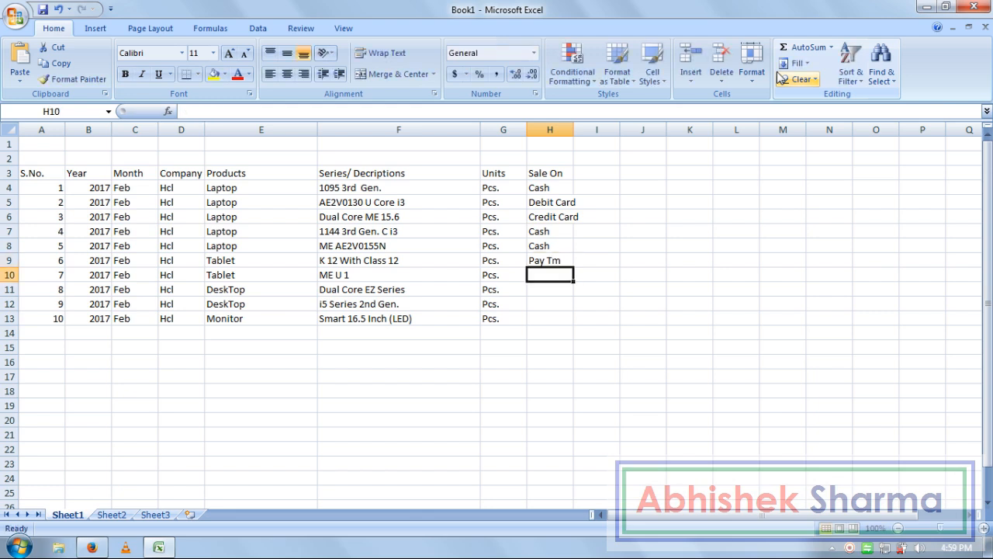
# - Enter Net Banking, Debit Card, Credit Card and Debit Card as the Sale On values of the last four records in H10:H13
pyautogui.write('Net Banking')
pyautogui.press('Return')
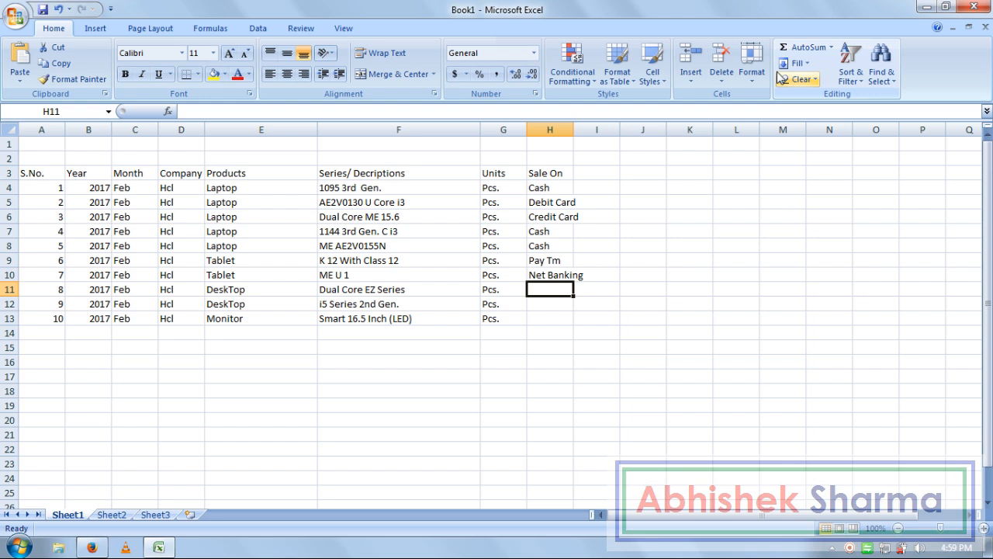
pyautogui.write('Debit Card')
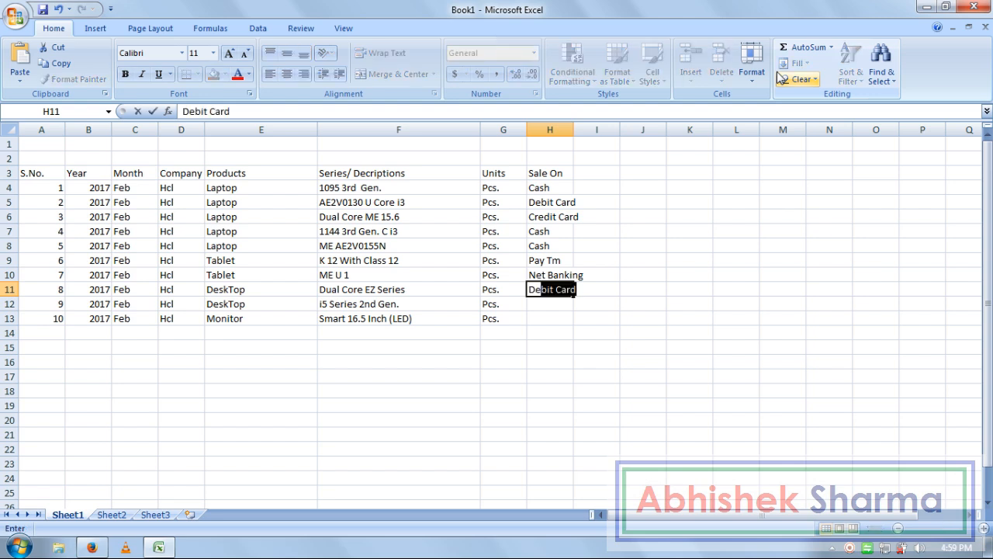
pyautogui.press('Return')
pyautogui.write('C')
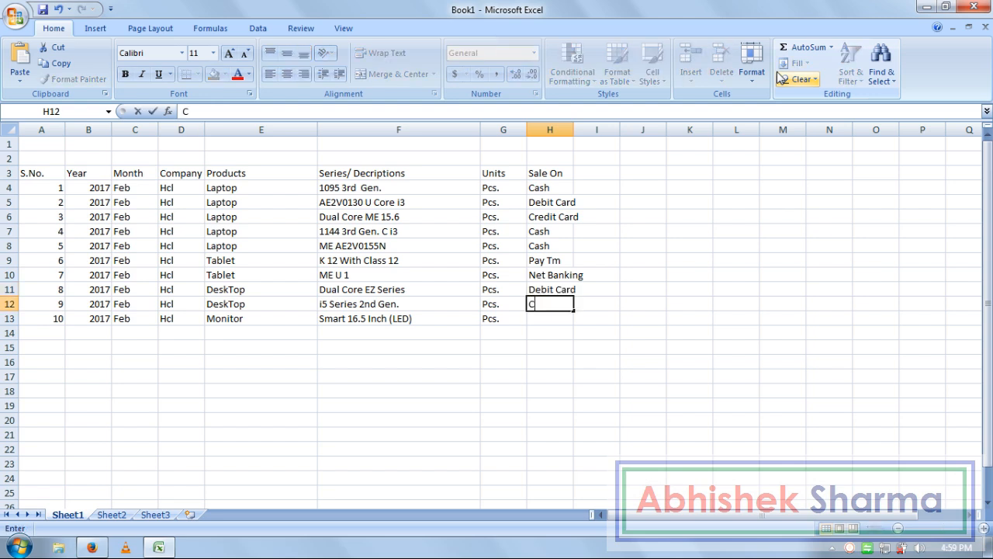
pyautogui.write('redit Card')
pyautogui.press('Return')
pyautogui.write('D')
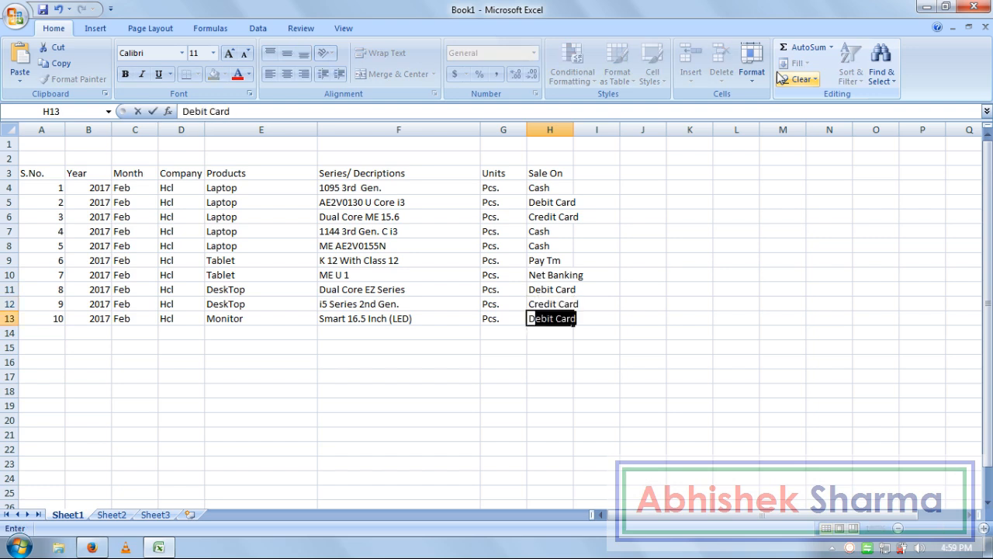
pyautogui.press('Return')
pyautogui.press('Up')
pyautogui.press('Right')
pyautogui.press('Right')
pyautogui.press('Up')
pyautogui.press('Up')
pyautogui.press('Up')
pyautogui.press('Up')
pyautogui.press('Up')
pyautogui.press('Up')
pyautogui.press('Up')
pyautogui.press('Up')
pyautogui.press('Up')
pyautogui.press('Up')
pyautogui.press('Up')
pyautogui.press('Up')
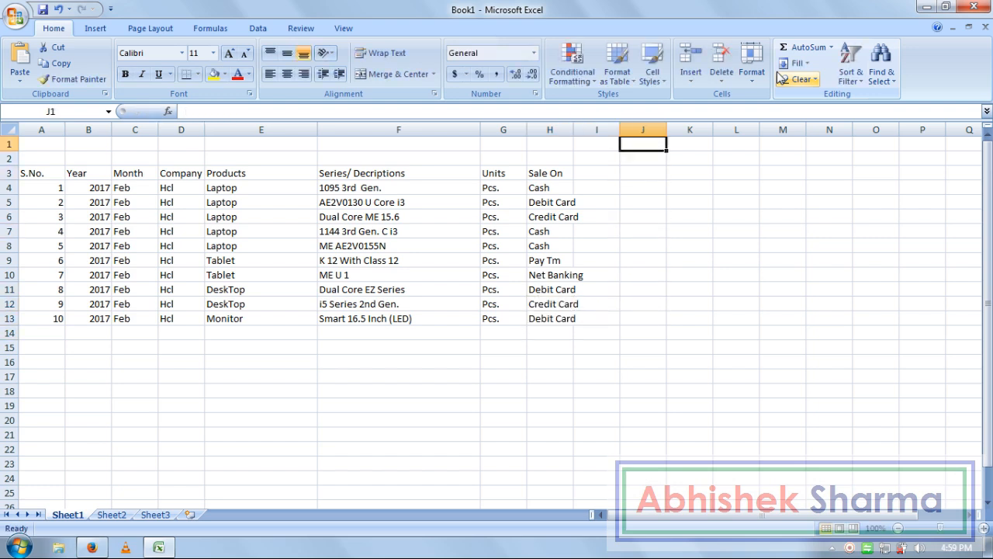
# - Widen column H so that its longest Sale On entry fits
pyautogui.click(652, 66)
pyautogui.click(434, 236)
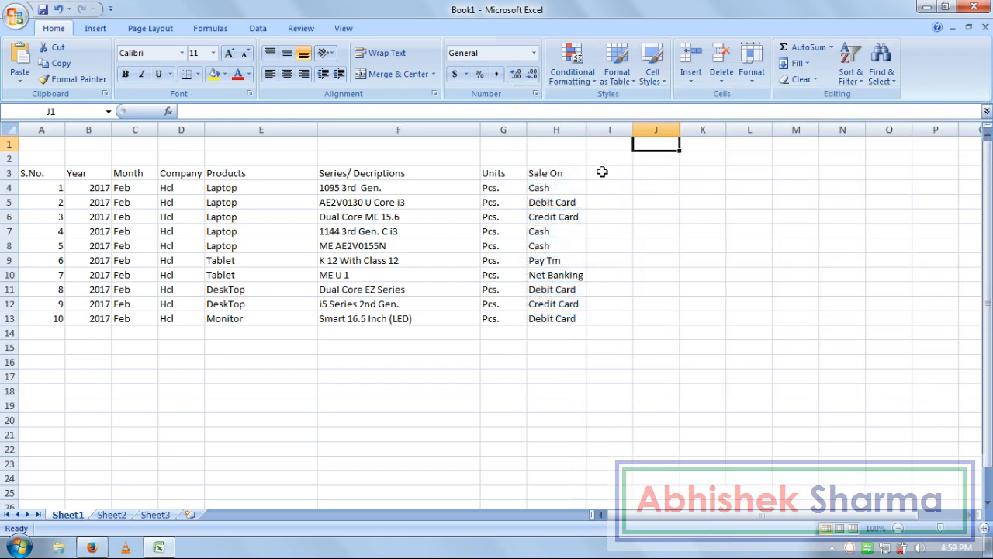
# - Enter the weekday headers Sun in I3 and Mon in J3
pyautogui.click(604, 172)
pyautogui.write('Sun')
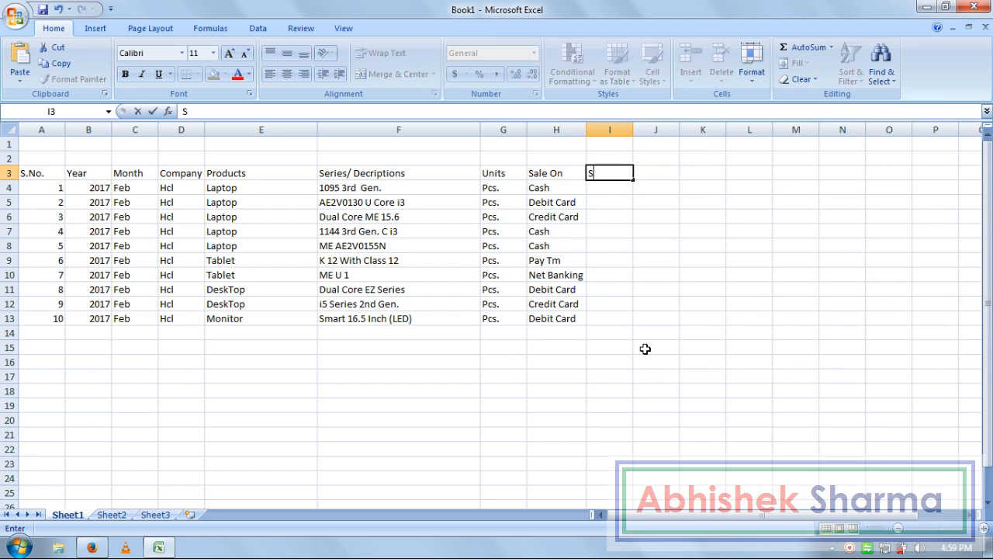
pyautogui.press('Tab')
pyautogui.write('<Mo')
pyautogui.press('BackSpace')
pyautogui.press('BackSpace')
pyautogui.press('BackSpace')
pyautogui.write('Mon')
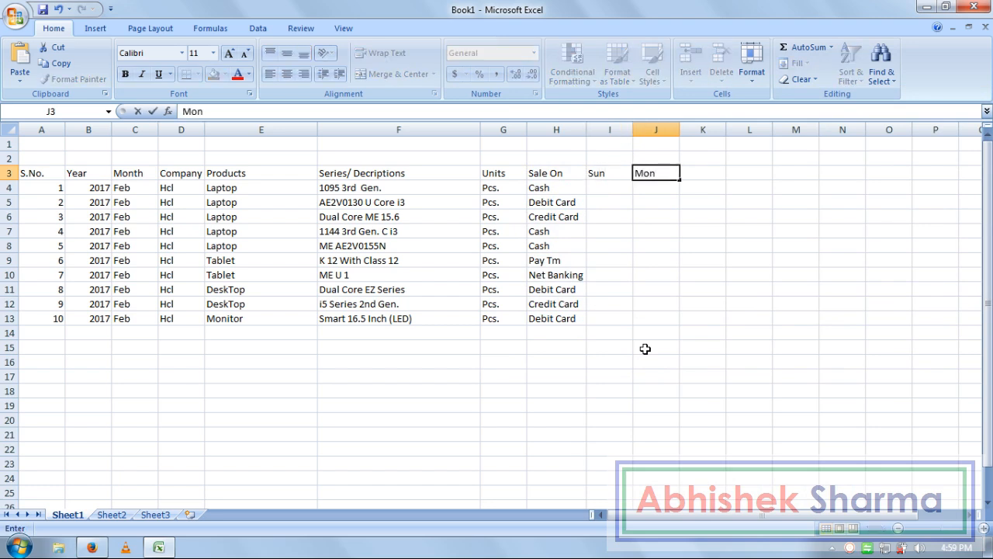
# - Extend the weekday headers across row 3 as a series up to Sat in O3
pyautogui.click(601, 173)
pyautogui.moveTo(601, 173); pyautogui.dragTo(909, 183)
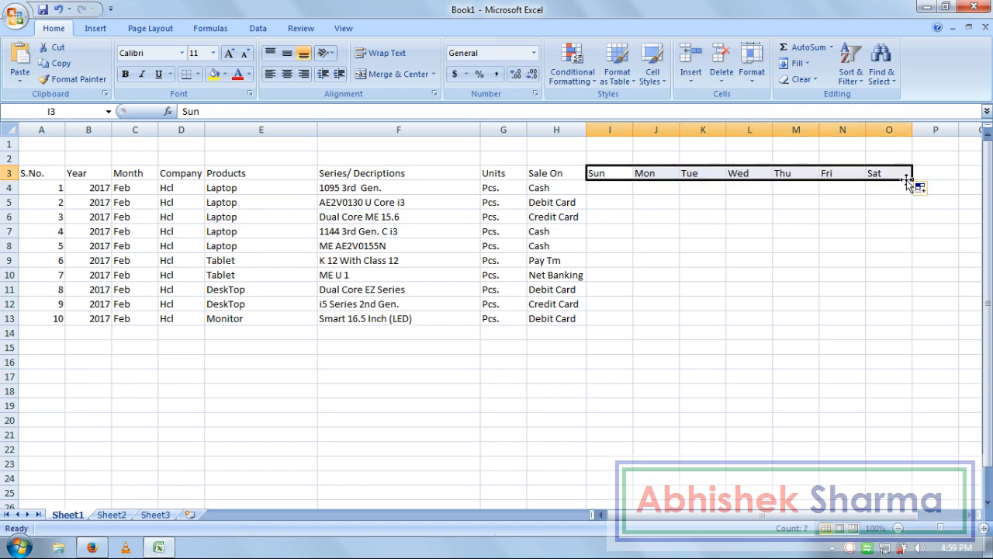
pyautogui.click(816, 212)
pyautogui.click(627, 190)
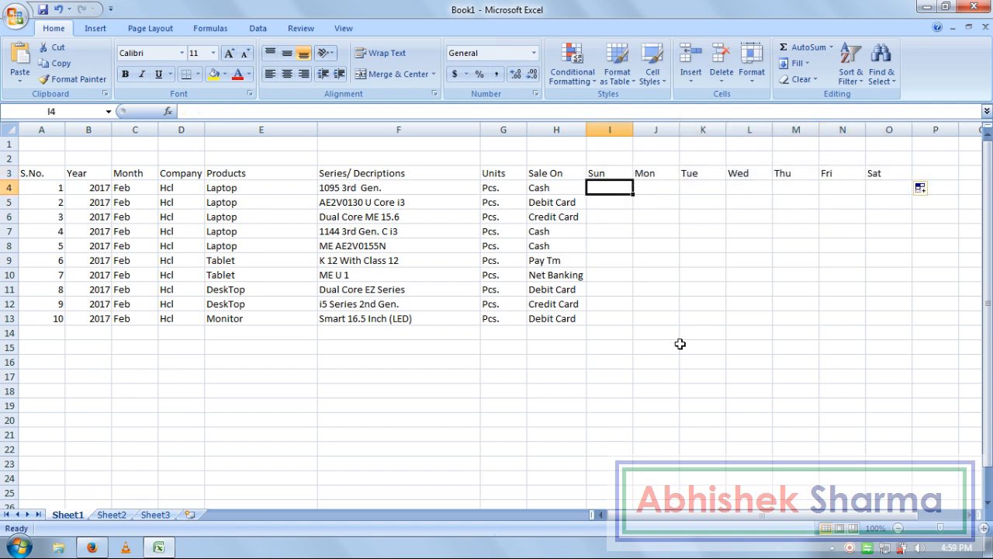
pyautogui.press('Right')
pyautogui.press('Right')
pyautogui.press('Right')
pyautogui.press('Right')
pyautogui.press('Right')
pyautogui.press('Right')
pyautogui.press('Right')
pyautogui.press('Right')
pyautogui.press('Right')
pyautogui.press('Right')
pyautogui.press('Left')
pyautogui.press('Left')
pyautogui.press('Left')
pyautogui.press('Left')
pyautogui.press('Left')
pyautogui.press('Left')
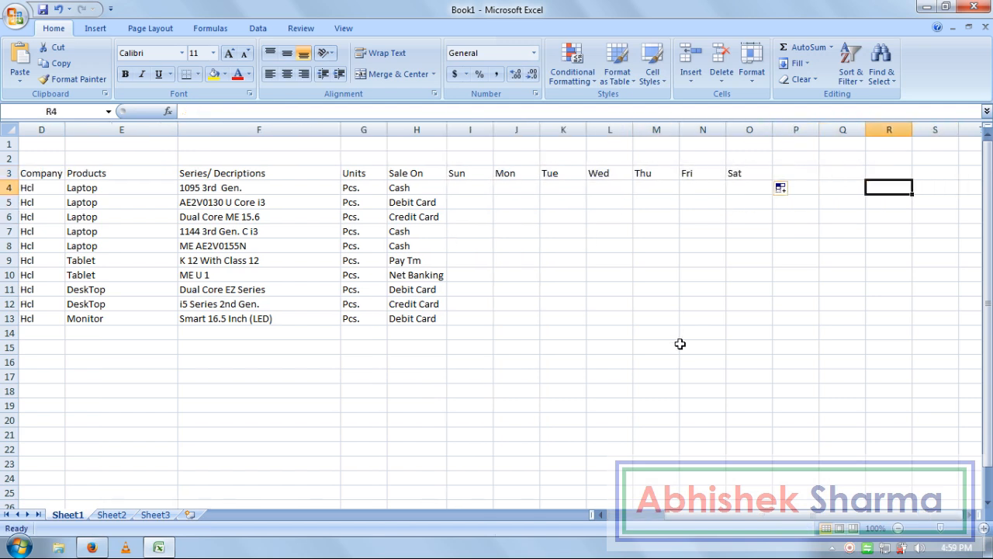
pyautogui.press('Left')
pyautogui.press('Left')
pyautogui.press('Left')
pyautogui.press('Left')
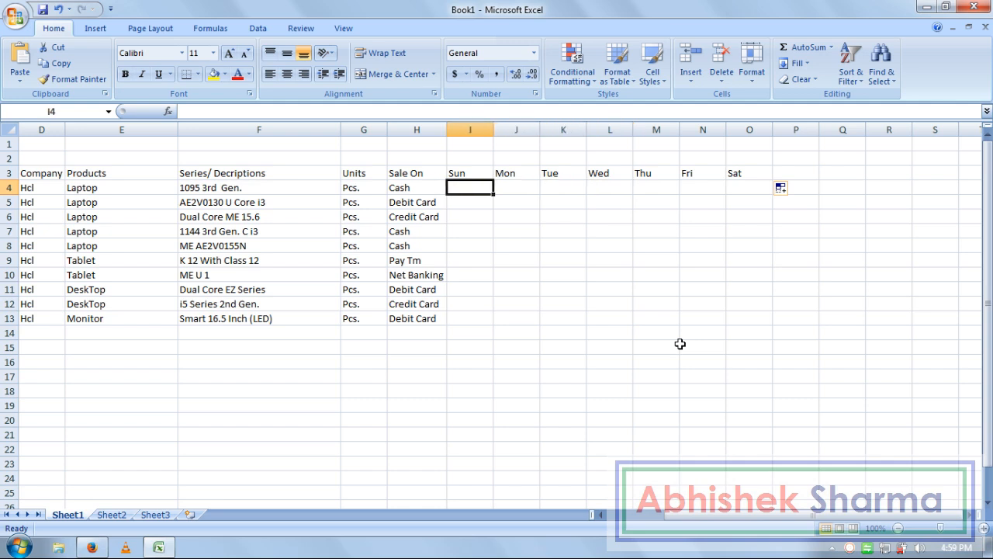
pyautogui.press('Left')
pyautogui.press('Left')
pyautogui.press('Left')
pyautogui.press('Left')
pyautogui.press('Right')
pyautogui.press('Right')
pyautogui.press('Right')
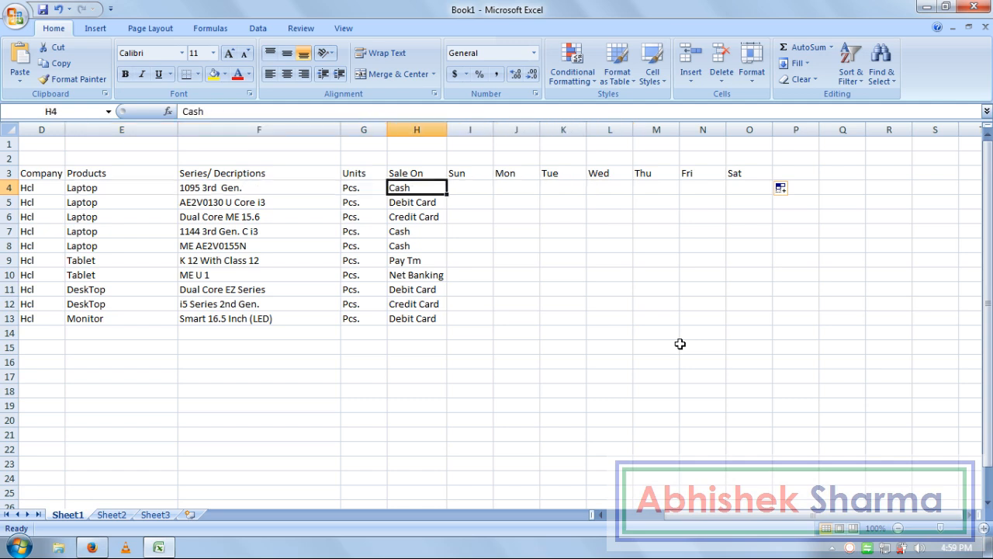
# - Enter 15, 25, 19 and 12 as the first record's Sun to Wed quantities in I4:L4
pyautogui.press('Right')
pyautogui.write('15')
pyautogui.press('Right')
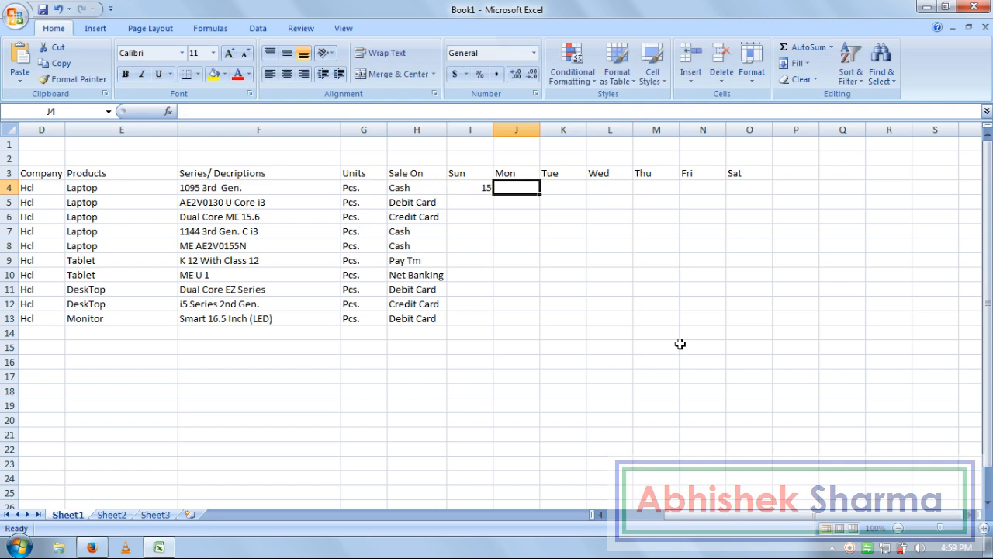
pyautogui.write('25')
pyautogui.press('Right')
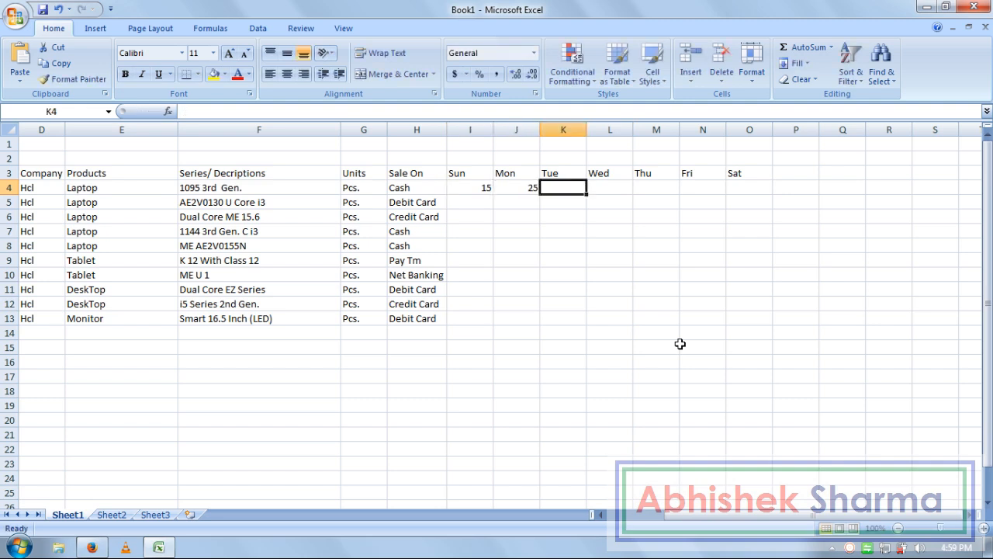
pyautogui.write('19')
pyautogui.press('Right')
pyautogui.write('12')
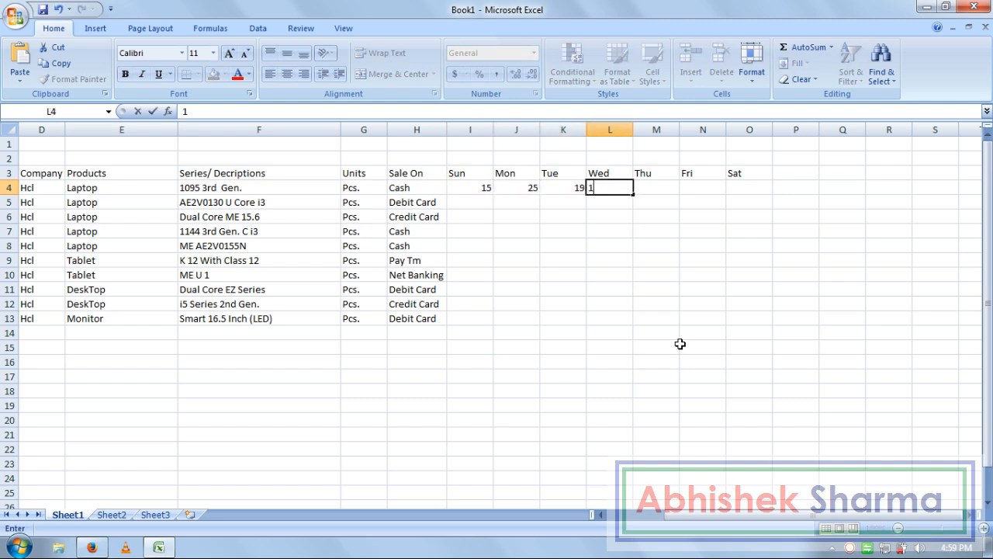
# - Enter 10, 8 and 17 as the first record's Thu to Sat quantities in M4:O4
pyautogui.press('Right')
pyautogui.write('10')
pyautogui.press('Right')
pyautogui.write('8')
pyautogui.press('Right')
pyautogui.write('17')
pyautogui.press('Return')
# - Enter 25, 20, 14 and 51 as the second record's Sun to Wed quantities in I5:L5
pyautogui.press('Left')
pyautogui.press('Left')
pyautogui.press('Left')
pyautogui.press('Left')
pyautogui.press('Left')
pyautogui.press('Left')
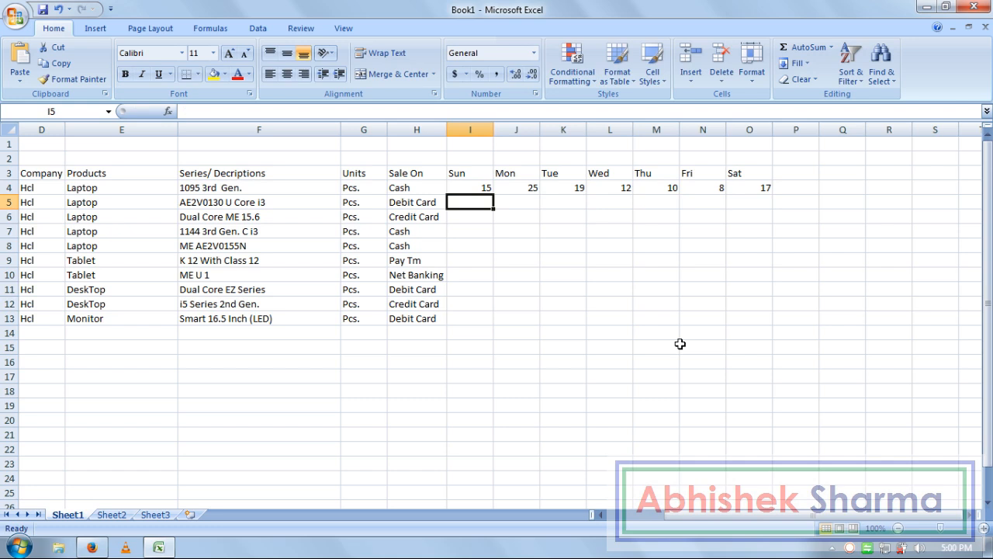
pyautogui.write('25')
pyautogui.press('Right')
pyautogui.write('20')
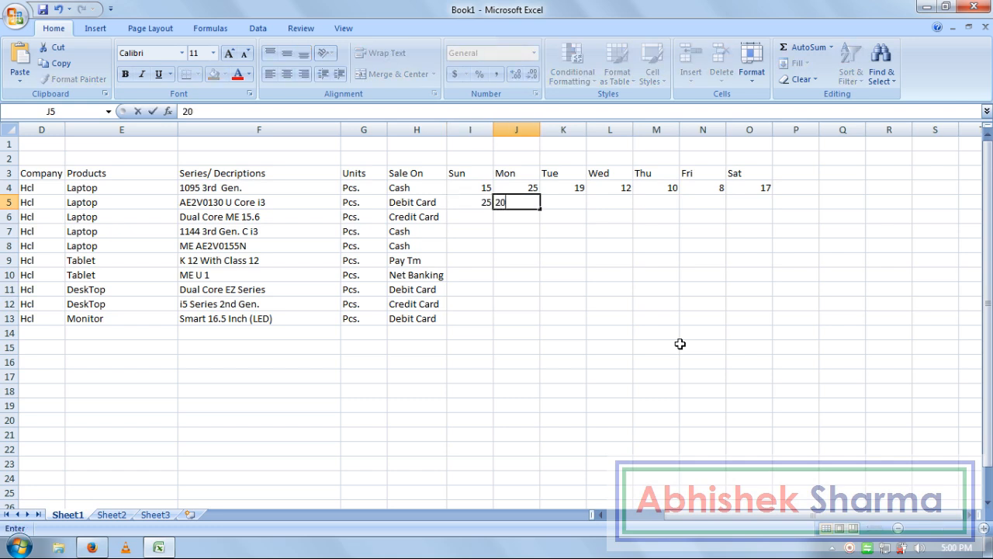
pyautogui.press('Right')
pyautogui.write('14')
pyautogui.press('Right')
pyautogui.write('51')
pyautogui.press('Right')
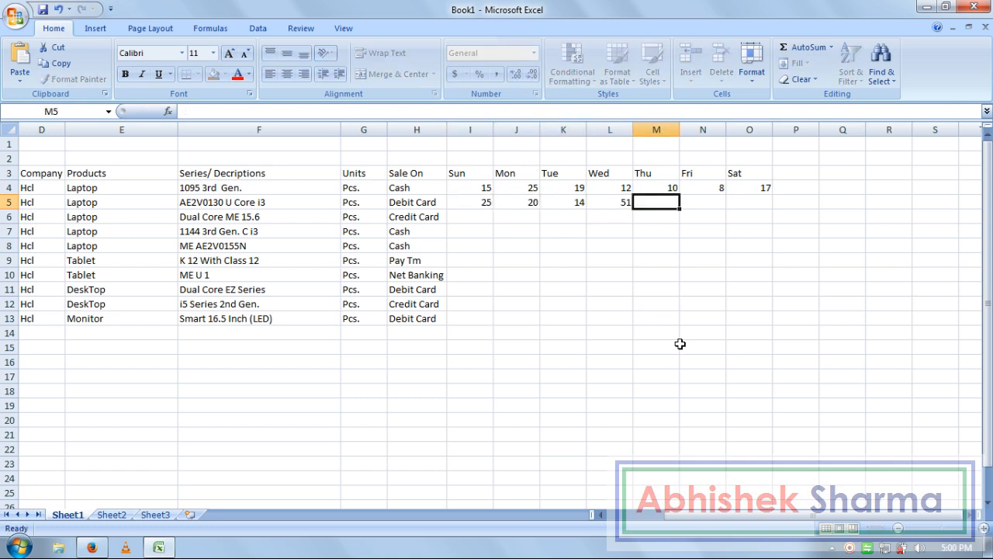
# - Enter 11, 5 and 30 as the second record's Thu to Sat quantities in M5:O5
pyautogui.write('11')
pyautogui.press('Right')
pyautogui.write('5')
pyautogui.press('Right')
pyautogui.write('60')
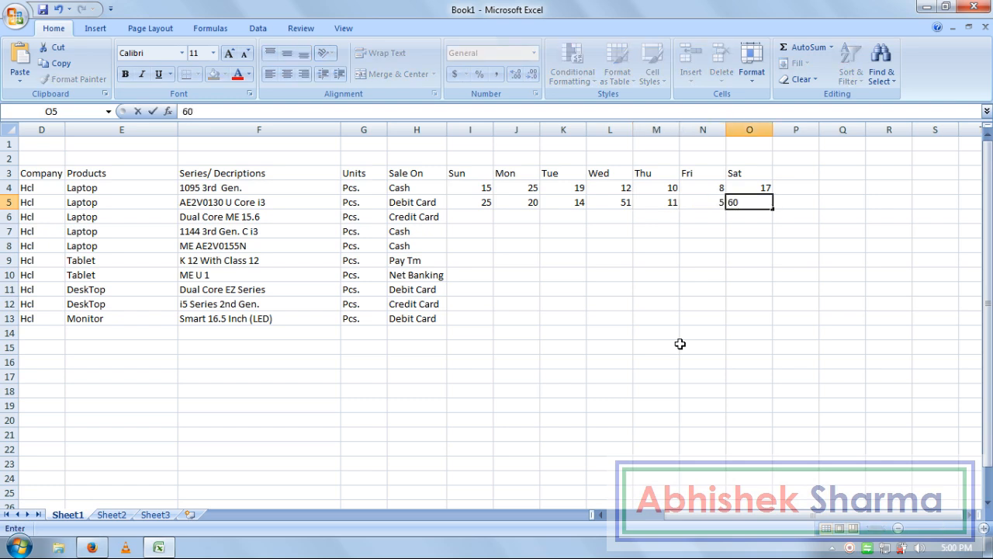
pyautogui.press('Down')
pyautogui.press('Up')
pyautogui.write('30')
pyautogui.press('Down')
# - Enter 11, 15, 19 and 15 as the third record's Sun to Wed quantities in I6:L6
pyautogui.press('Left')
pyautogui.press('Left')
pyautogui.press('Left')
pyautogui.press('Left')
pyautogui.press('Left')
pyautogui.press('Left')
pyautogui.write('11')
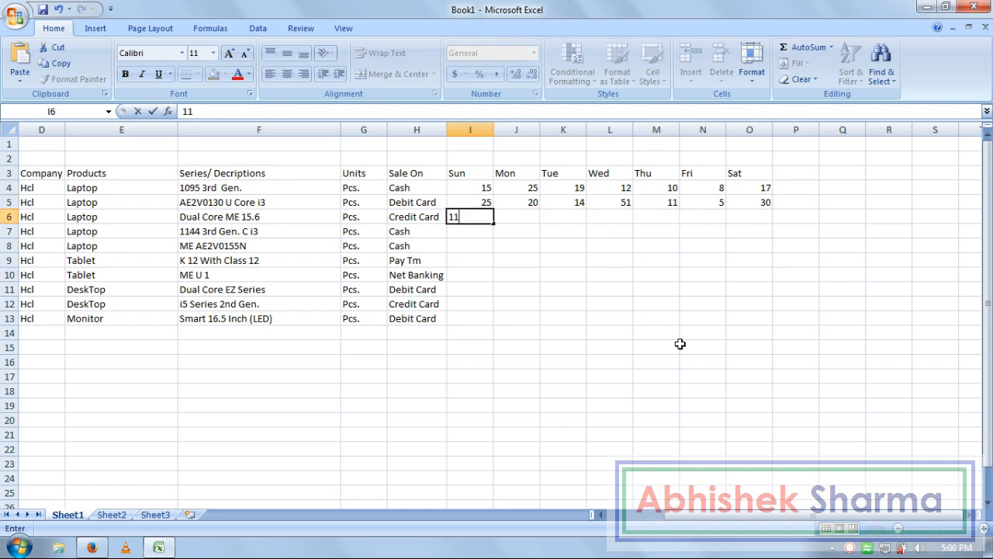
pyautogui.press('Right')
pyautogui.write('15')
pyautogui.press('Right')
pyautogui.write('4')
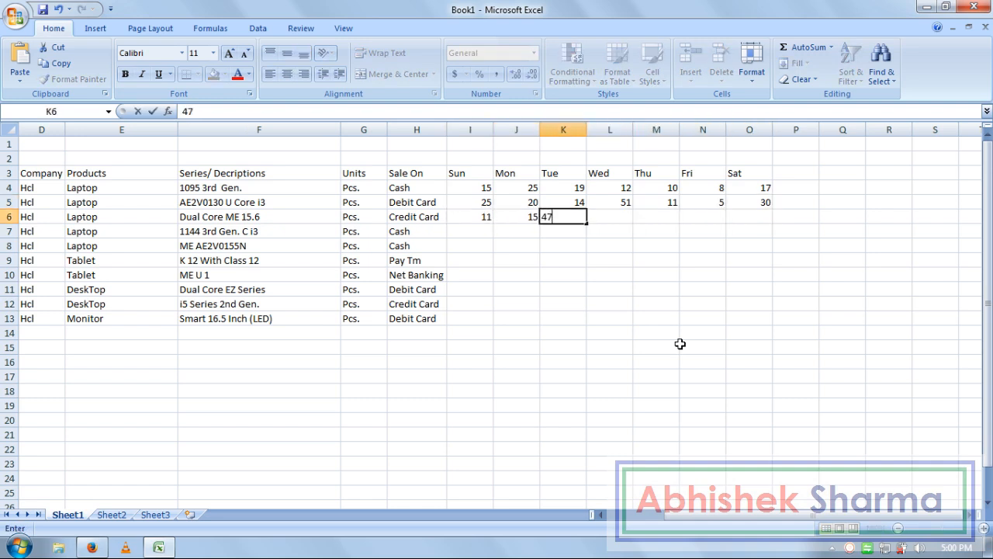
pyautogui.hotkey('ctrl', 'Return')
pyautogui.write('19')
pyautogui.press('Right')
pyautogui.write('5')
pyautogui.press('Left')
pyautogui.press('Right')
pyautogui.write('15')
# - Enter 14, 12 and 13 as the third record's Thu to Sat quantities in M6:O6
pyautogui.press('Right')
pyautogui.write('14')
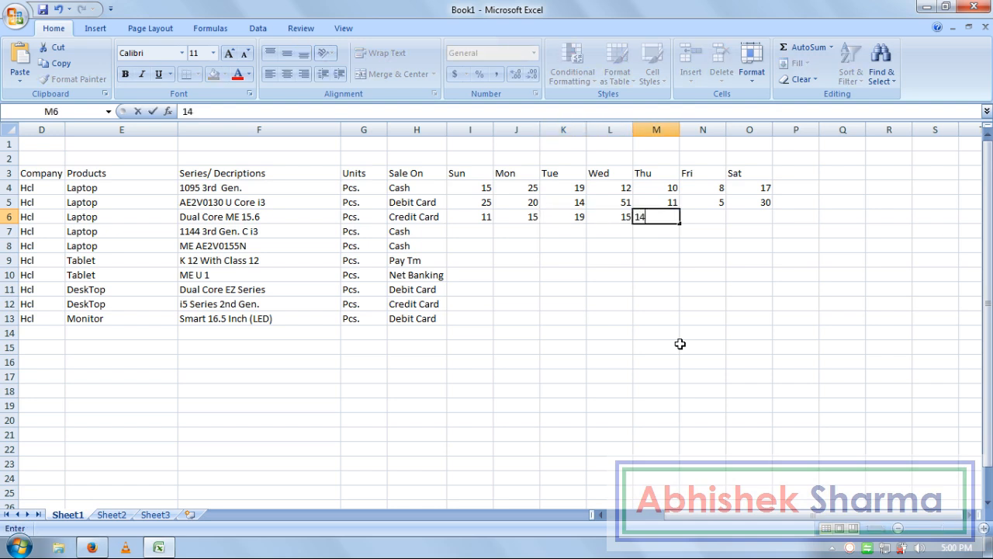
pyautogui.press('Right')
pyautogui.write('12')
pyautogui.press('Right')
pyautogui.write('13')
pyautogui.press('Return')
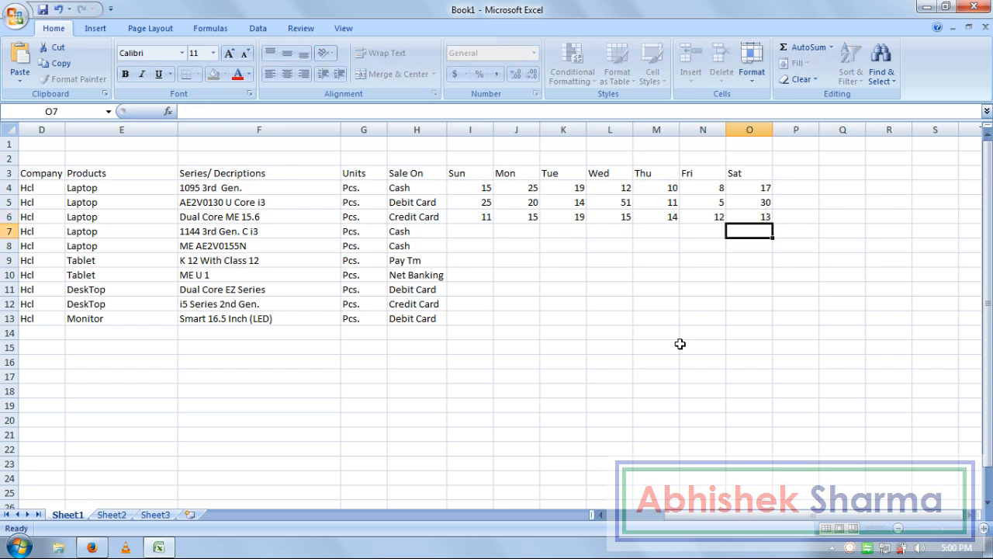
# - Enter 10, 14, 16 and 17 as the fourth record's Sun to Wed quantities in I7:L7
pyautogui.press('Left')
pyautogui.press('Left')
pyautogui.press('Left')
pyautogui.press('Left')
pyautogui.press('Left')
pyautogui.press('Left')
pyautogui.press('Left')
pyautogui.press('Left')
pyautogui.press('Left')
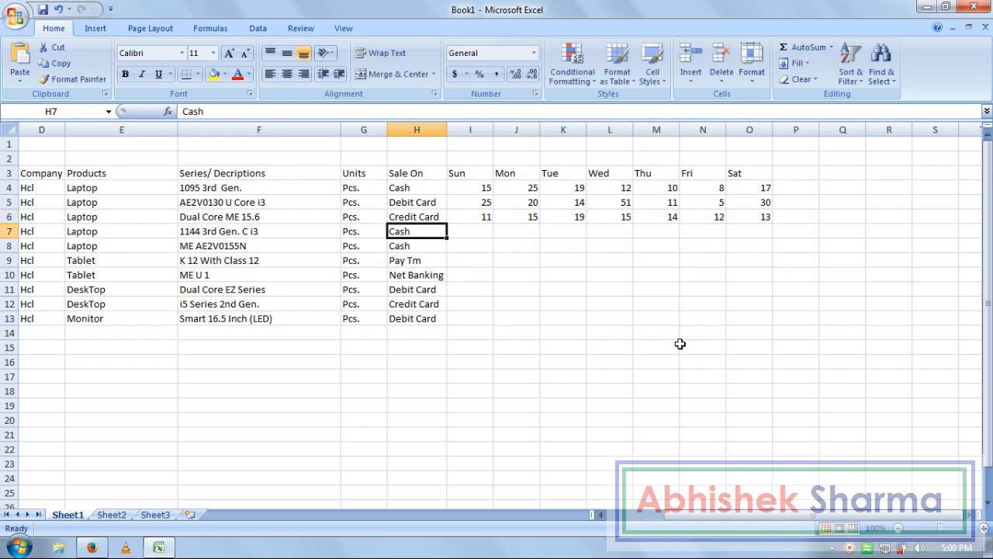
pyautogui.press('Right')
pyautogui.press('Right')
pyautogui.press('Right')
pyautogui.write('10')
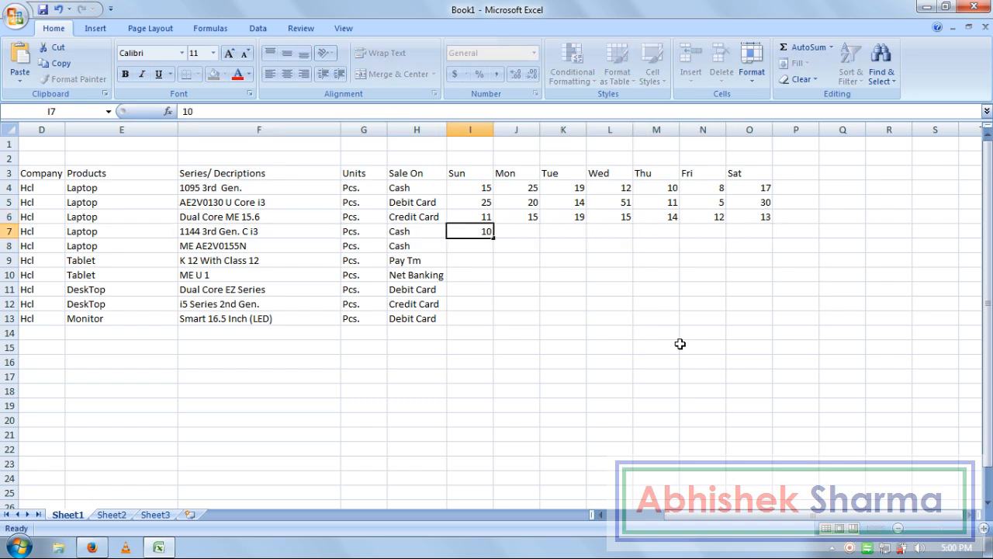
pyautogui.press('Right')
pyautogui.write('14')
pyautogui.press('Right')
pyautogui.write('16')
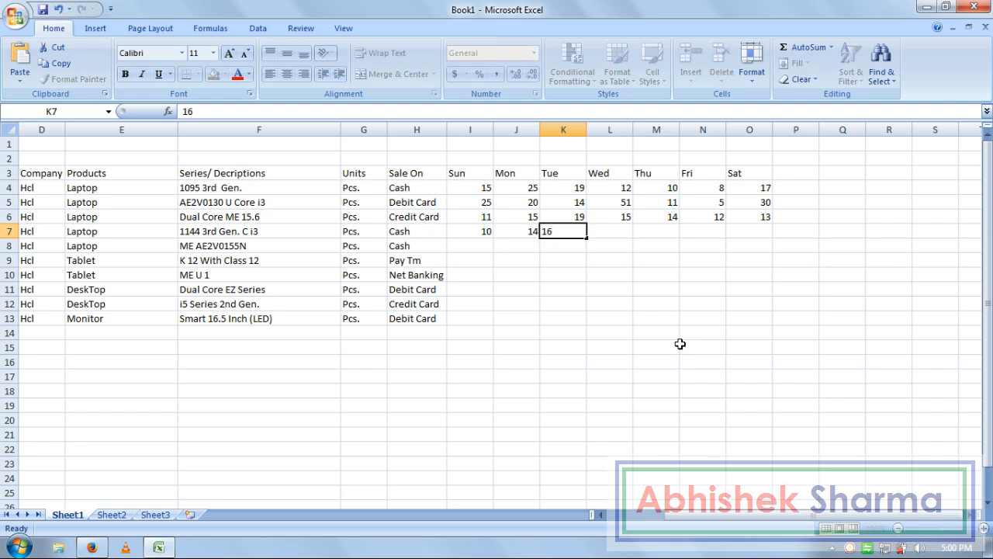
pyautogui.press('Right')
pyautogui.write('17')
# - Enter 12, 10 and 13 as the fourth record's Thu to Sat quantities in M7:O7
pyautogui.press('Right')
pyautogui.write('12')
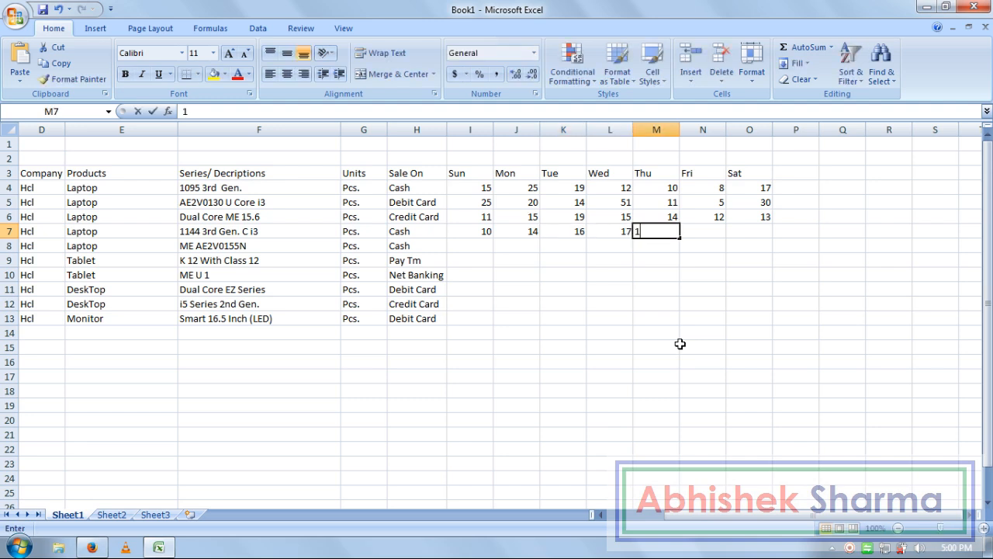
pyautogui.press('Right')
pyautogui.write('10')
pyautogui.press('Right')
pyautogui.write('13')
pyautogui.press('Return')
# - Enter 10, 10, 10 and 15 as the fifth record's Sun to Wed quantities in I8:L8
pyautogui.press('Left')
pyautogui.press('Left')
pyautogui.press('Left')
pyautogui.press('Left')
pyautogui.press('Left')
pyautogui.press('Left')
pyautogui.press('Left')
pyautogui.press('Left')
pyautogui.press('Left')
pyautogui.press('Left')
pyautogui.press('Left')
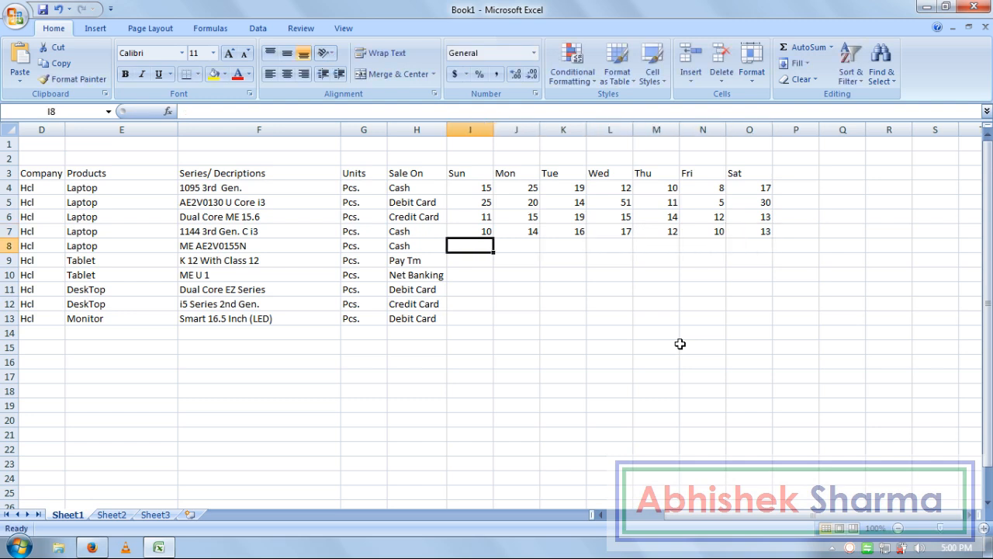
pyautogui.press('Right')
pyautogui.press('Right')
pyautogui.press('Right')
pyautogui.press('Right')
pyautogui.press('Right')
pyautogui.write('10')
pyautogui.press('Right')
pyautogui.write('10')
pyautogui.press('Right')
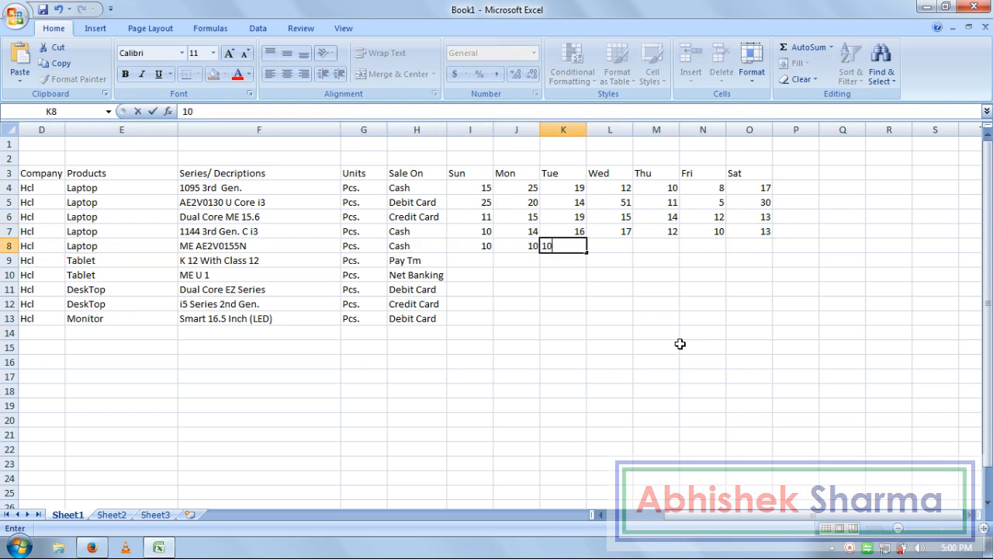
pyautogui.write('10')
pyautogui.press('Right')
pyautogui.write('15')
# - Enter 17, 19 and 18 as the fifth record's Thu to Sat quantities in M8:O8
pyautogui.press('Right')
pyautogui.write('17')
pyautogui.press('Right')
pyautogui.write('19')
pyautogui.press('Right')
pyautogui.write('1')
pyautogui.press('Return')
# - Enter 35, 52, 65 and 45 as the sixth record's Sun to Wed quantities in I9:L9
pyautogui.press('Left')
pyautogui.press('Left')
pyautogui.press('Left')
pyautogui.press('Left')
pyautogui.press('Left')
pyautogui.press('Left')
pyautogui.press('Left')
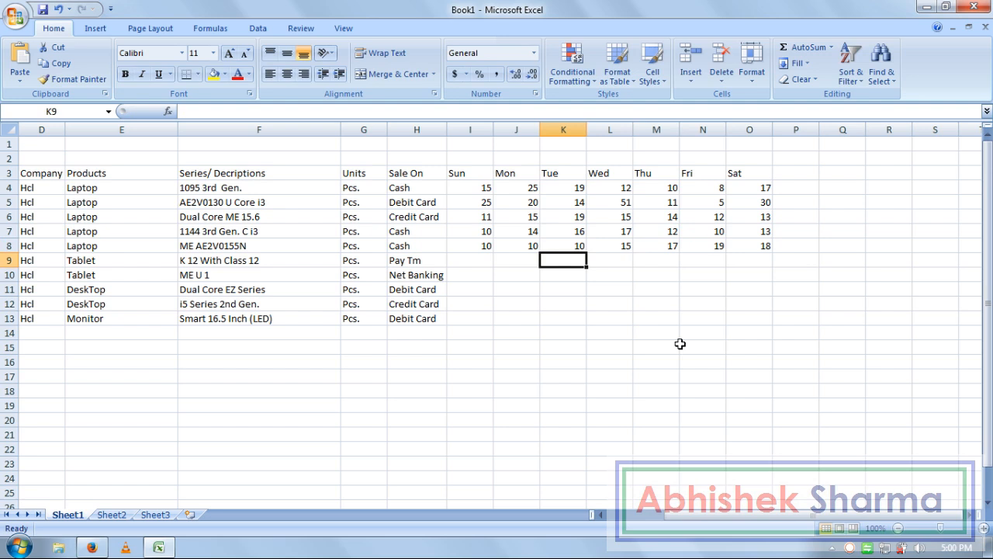
pyautogui.press('Right')
pyautogui.press('Right')
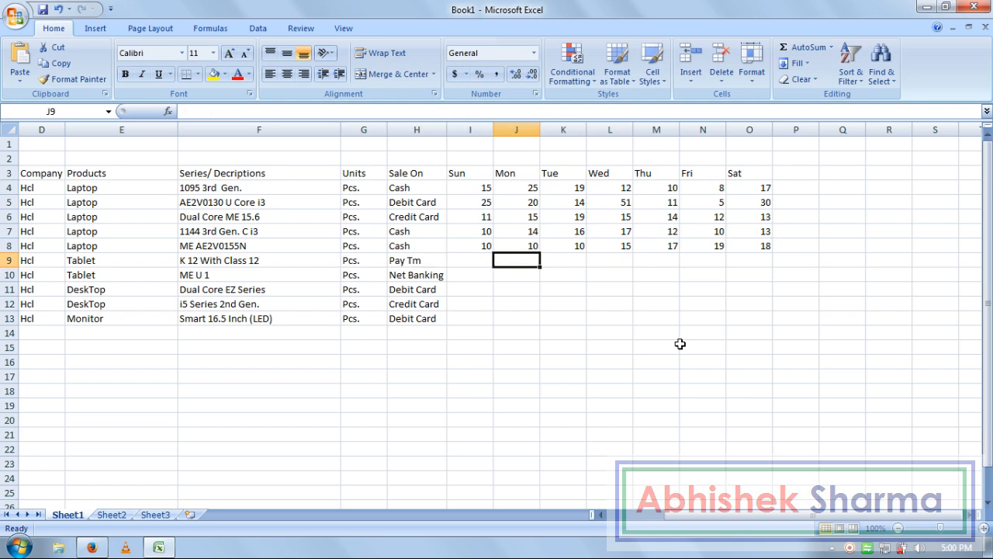
pyautogui.press('Left')
pyautogui.write('35')
pyautogui.press('Right')
pyautogui.write('52')
pyautogui.press('Right')
pyautogui.write('65')
pyautogui.press('Right')
pyautogui.write('45')
# - Enter 51, 44 and 33 as the sixth record's Thu to Sat quantities in M9:O9
pyautogui.press('Right')
pyautogui.write('51')
pyautogui.press('Right')
pyautogui.write('4')
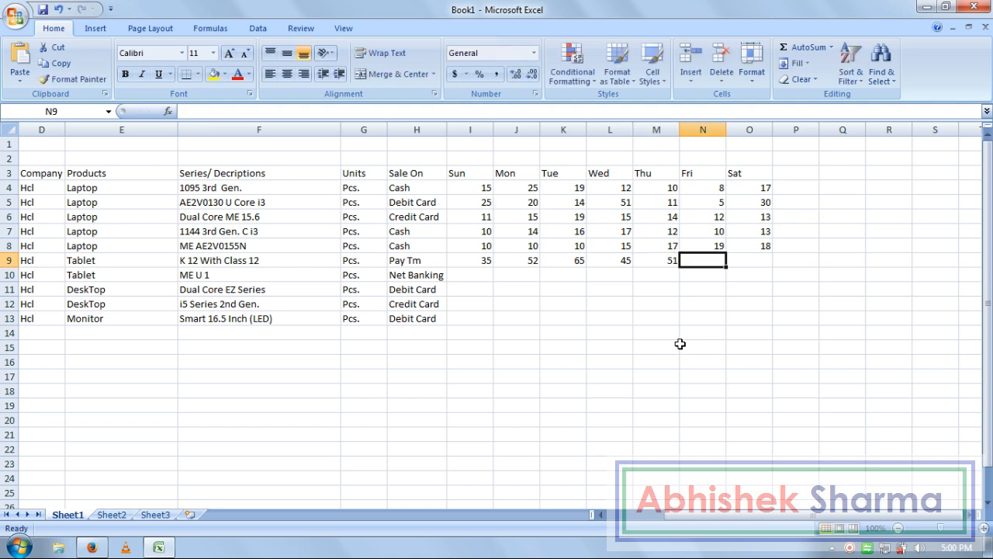
pyautogui.write('4')
pyautogui.press('Right')
pyautogui.write('33')
pyautogui.press('Return')
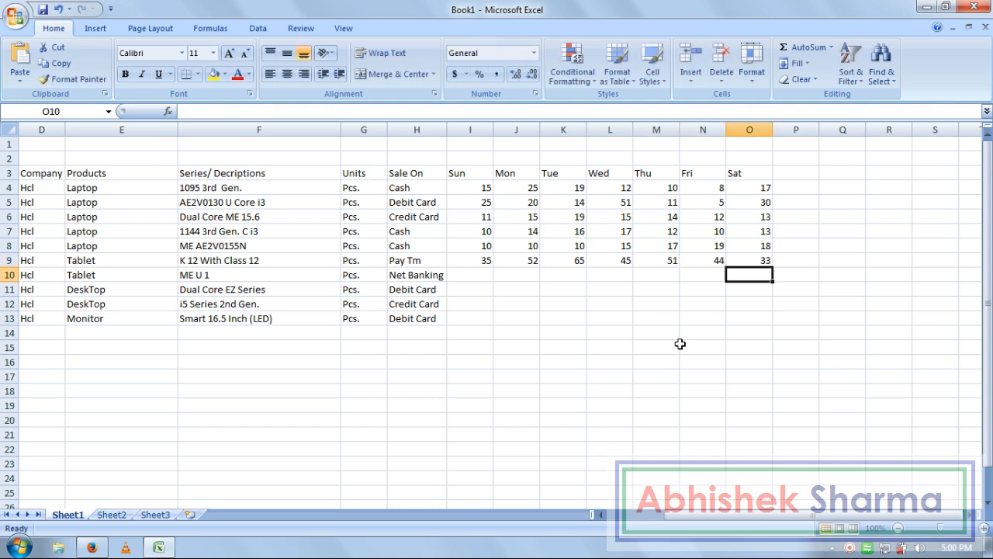
# - Enter 12, 32, 20 and 41 as the seventh record's Sun to Wed quantities in I10:L10
pyautogui.press('Left')
pyautogui.press('Left')
pyautogui.press('Left')
pyautogui.press('Left')
pyautogui.press('Left')
pyautogui.press('Left')
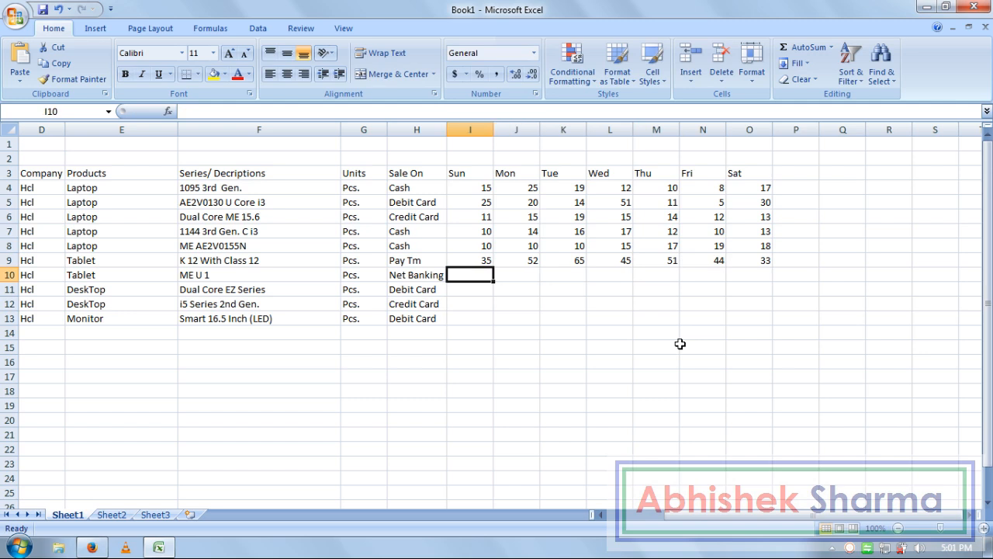
pyautogui.write('12')
pyautogui.press('Right')
pyautogui.write('32')
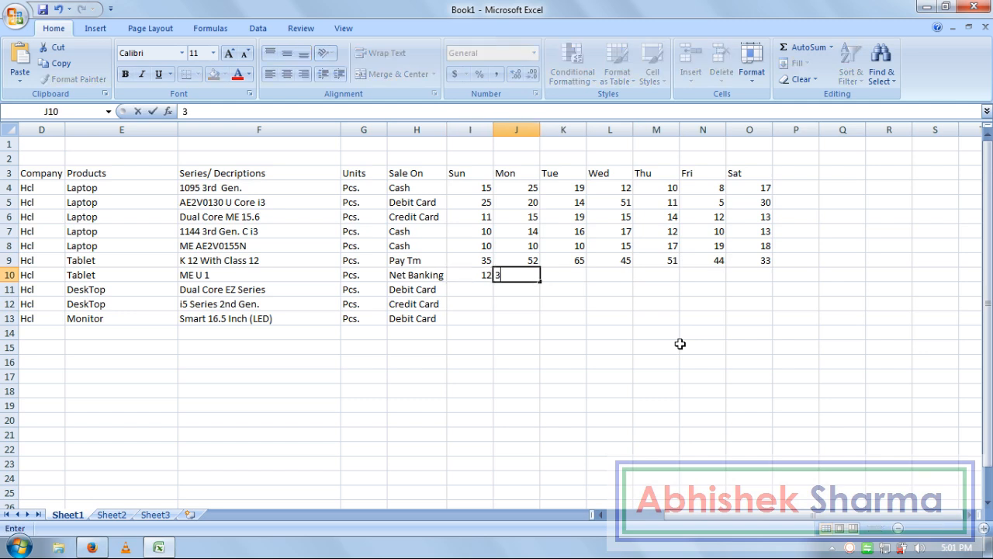
pyautogui.press('Right')
pyautogui.write('20')
pyautogui.press('Right')
pyautogui.write('41')
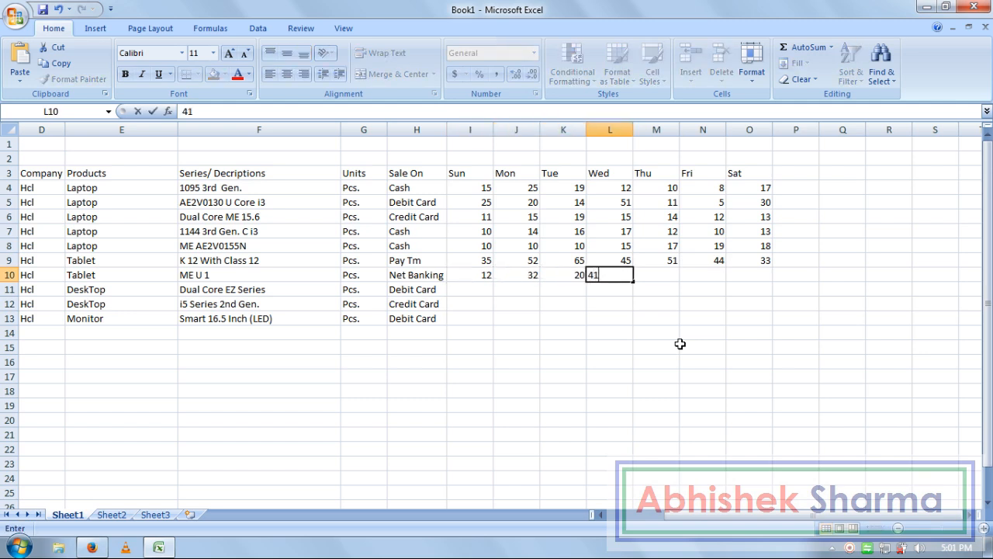
# - Enter 51, 20 and 13 as the seventh record's Thu to Sat quantities in M10:O10
pyautogui.press('Right')
pyautogui.write('51')
pyautogui.press('Right')
pyautogui.write('20')
pyautogui.press('Right')
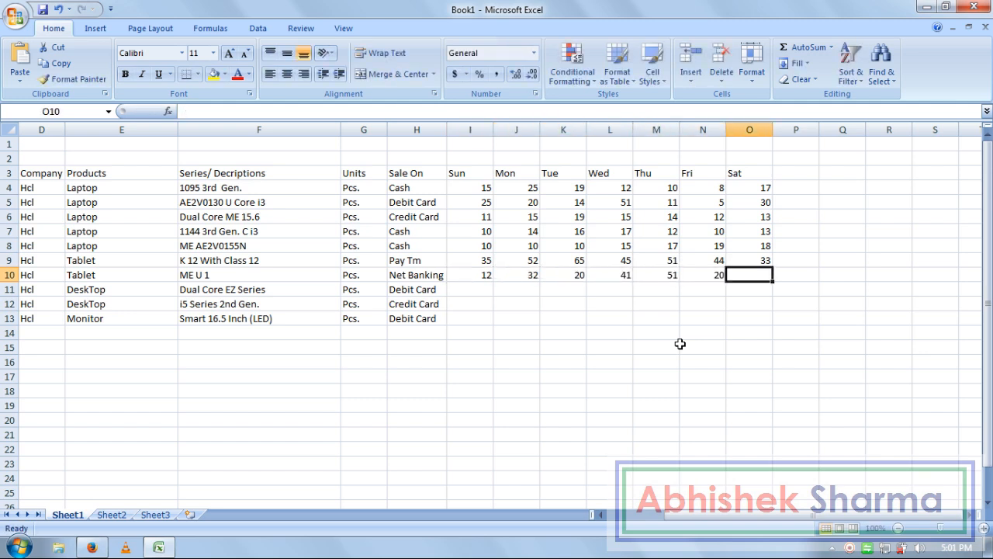
pyautogui.write('03')
pyautogui.press('Return')
pyautogui.press('Up')
pyautogui.write('13')
pyautogui.press('Return')
# - Enter 22, 44, 33 and 22 as the eighth record's Sun to Wed quantities in I11:L11
pyautogui.press('Left')
pyautogui.press('Left')
pyautogui.press('Left')
pyautogui.press('Left')
pyautogui.press('Left')
pyautogui.press('Left')
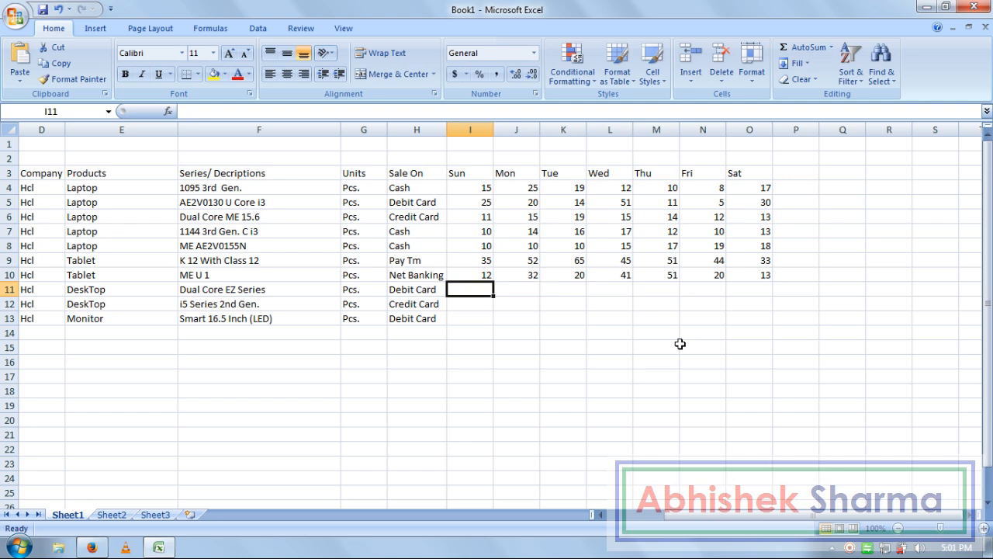
pyautogui.write('22')
pyautogui.press('Tab')
pyautogui.write('4')
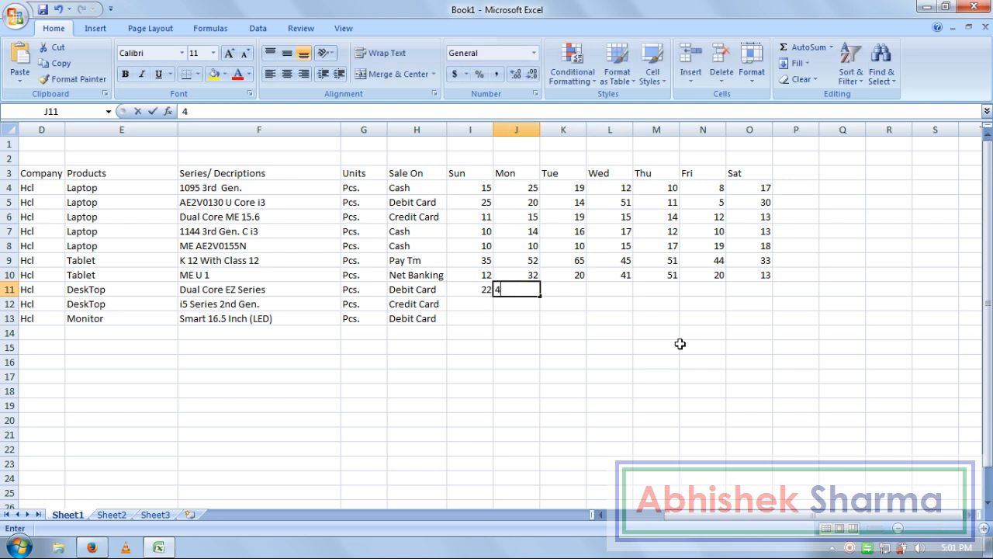
pyautogui.press('Tab')
pyautogui.press('Left')
pyautogui.write('44')
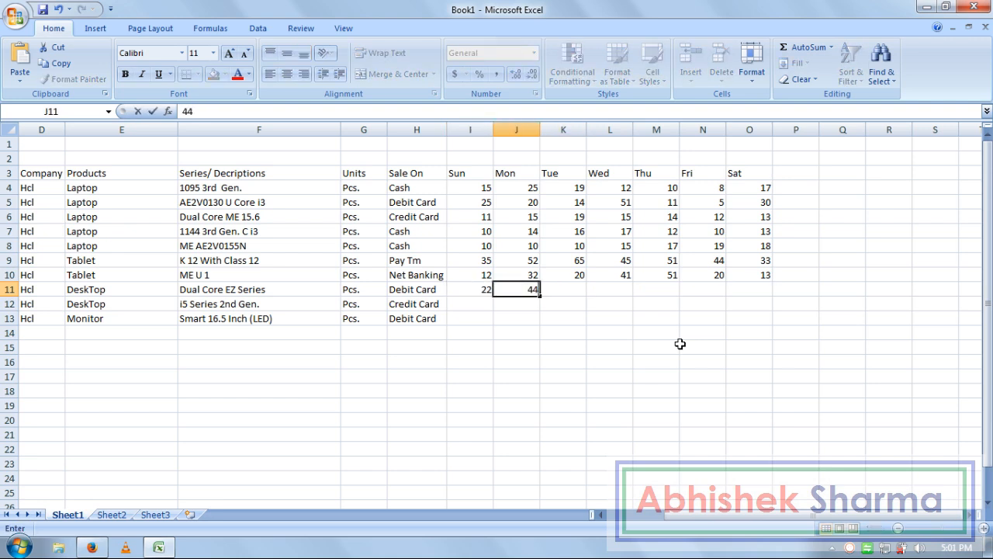
pyautogui.press('Tab')
pyautogui.write('33')
pyautogui.press('Tab')
pyautogui.write('22')
# - Enter 11, 16 and 51 as the eighth record's Thu to Sat quantities in M11:O11
pyautogui.press('Tab')
pyautogui.write('11')
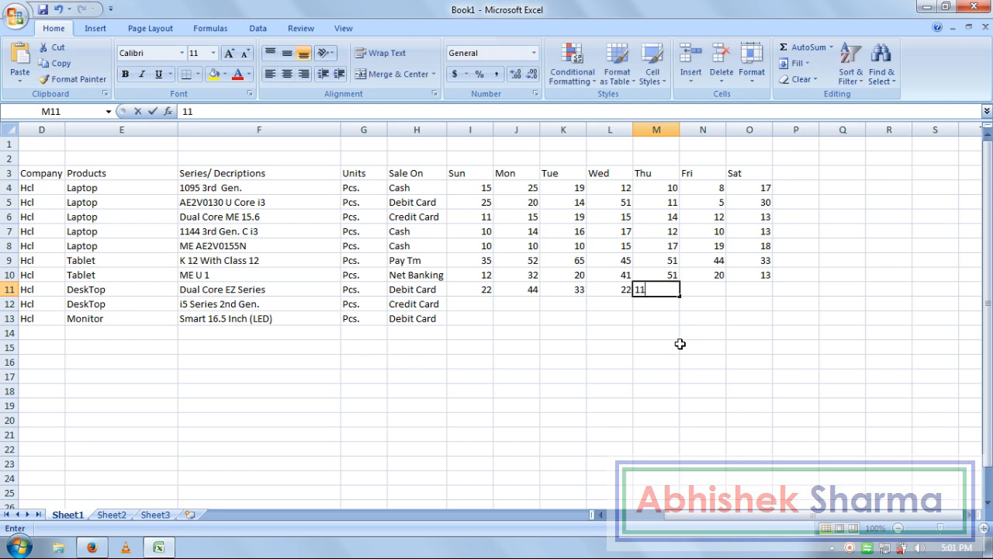
pyautogui.press('Tab')
pyautogui.write('16')
pyautogui.press('Tab')
pyautogui.write('5')
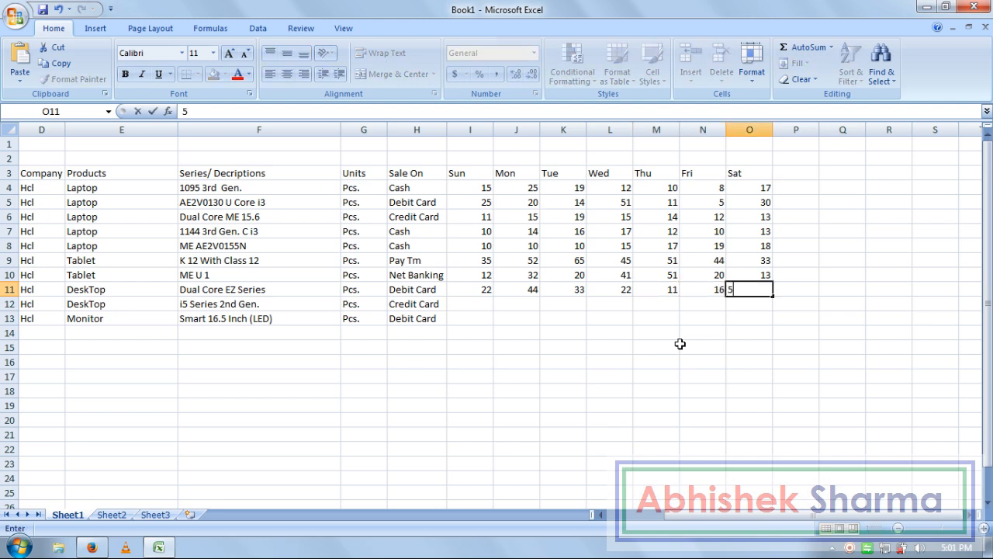
pyautogui.press('Return')
# - Enter 12, 30, 20 and 12 as the ninth record's Sun to Wed quantities in I12:L12
pyautogui.press('Left')
pyautogui.press('Left')
pyautogui.press('Left')
pyautogui.press('Left')
pyautogui.press('Left')
pyautogui.press('Left')
pyautogui.press('Left')
pyautogui.press('Left')
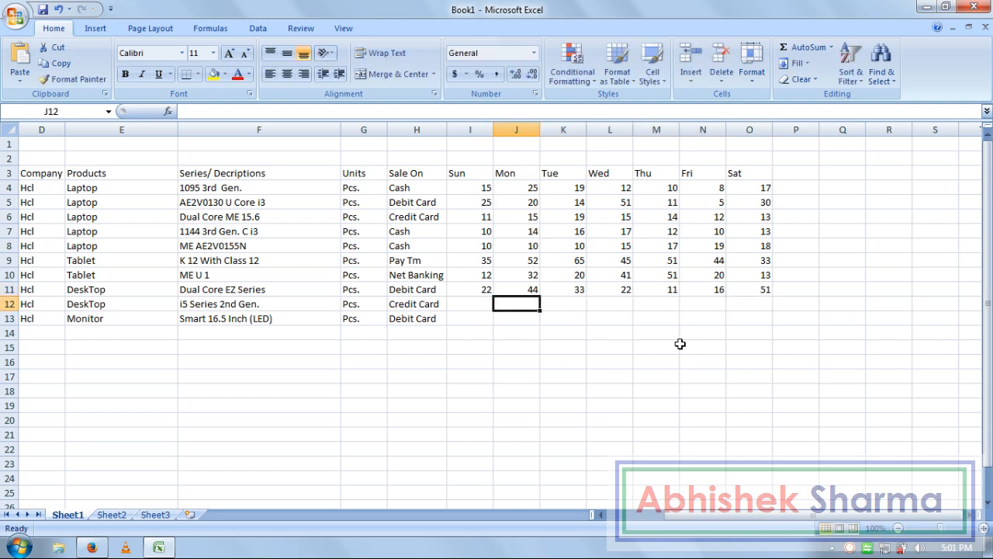
pyautogui.press('Right')
pyautogui.press('Right')
pyautogui.press('Right')
pyautogui.press('Left')
pyautogui.write('12')
pyautogui.press('Tab')
pyautogui.write('30')
pyautogui.press('Tab')
pyautogui.write('20')
pyautogui.press('Tab')
pyautogui.write('12')
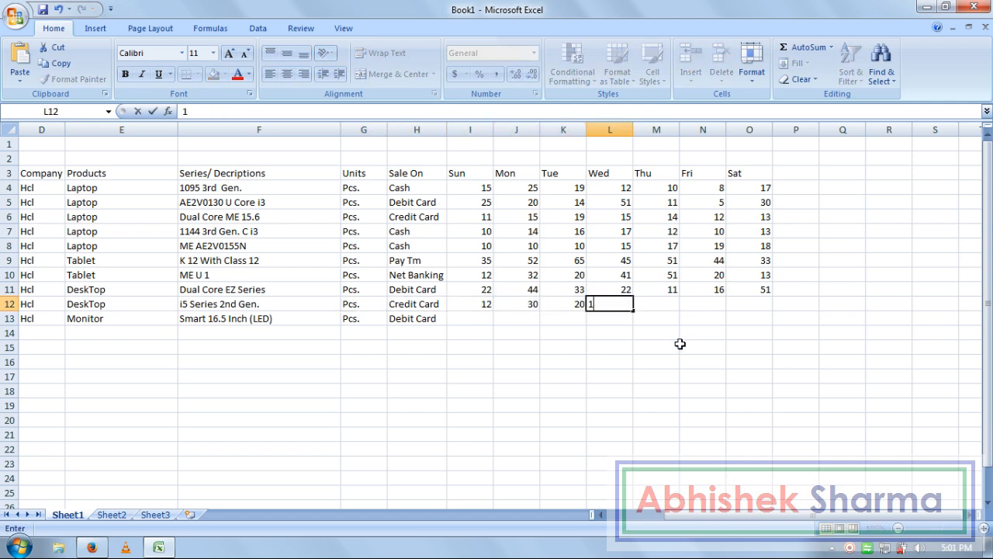
# - Enter 20, 42 and 32 as the ninth record's Thu to Sat quantities in M12:O12
pyautogui.press('Tab')
pyautogui.write('20')
pyautogui.press('Tab')
pyautogui.write('42')
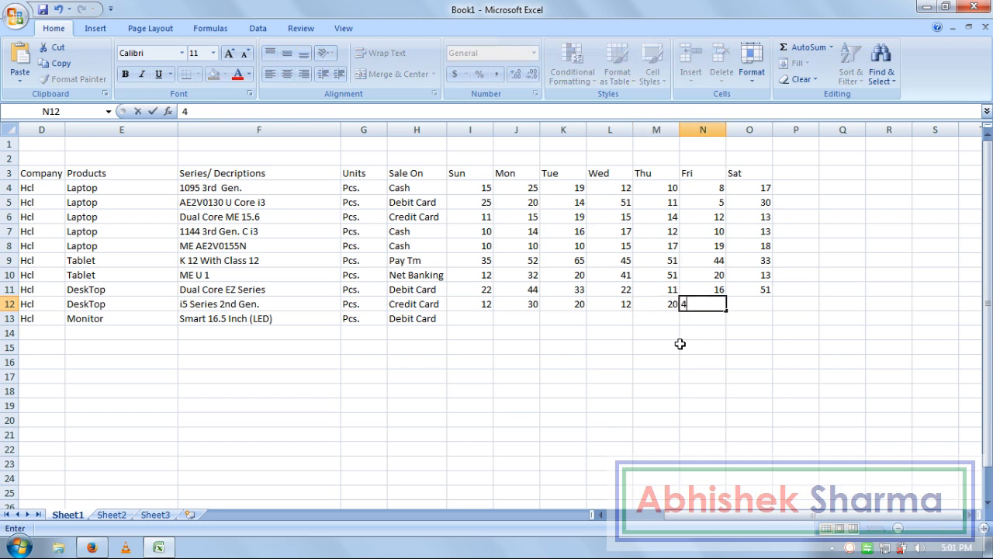
pyautogui.press('Tab')
pyautogui.write('32')
pyautogui.press('Return')
# - Enter 25, 52, 41 and 53 as the tenth record's Sun to Wed quantities in I13:L13
pyautogui.press('Left')
pyautogui.press('Left')
pyautogui.press('Left')
pyautogui.press('Left')
pyautogui.press('Left')
pyautogui.press('Left')
pyautogui.press('Left')
pyautogui.press('Left')
pyautogui.press('Left')
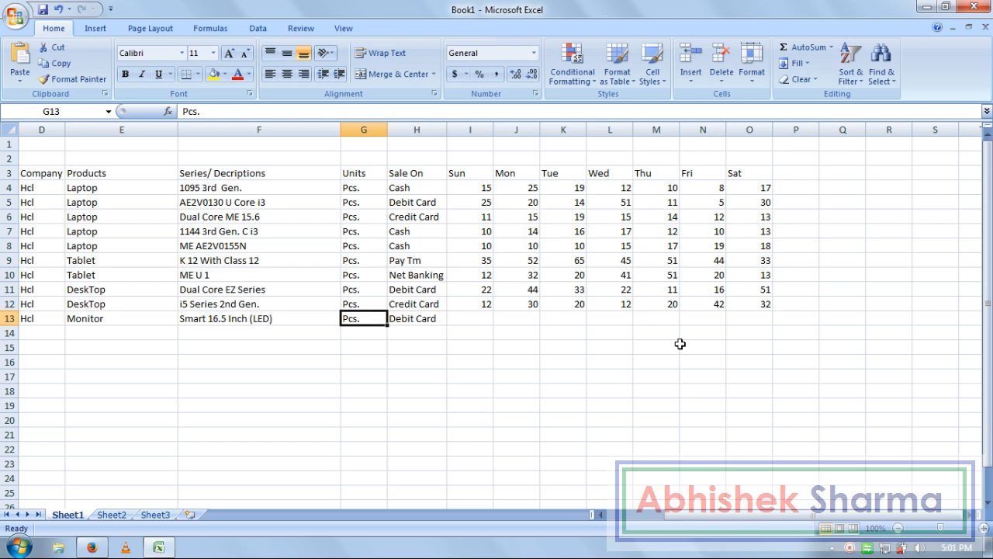
pyautogui.press('Right')
pyautogui.press('Right')
pyautogui.press('Right')
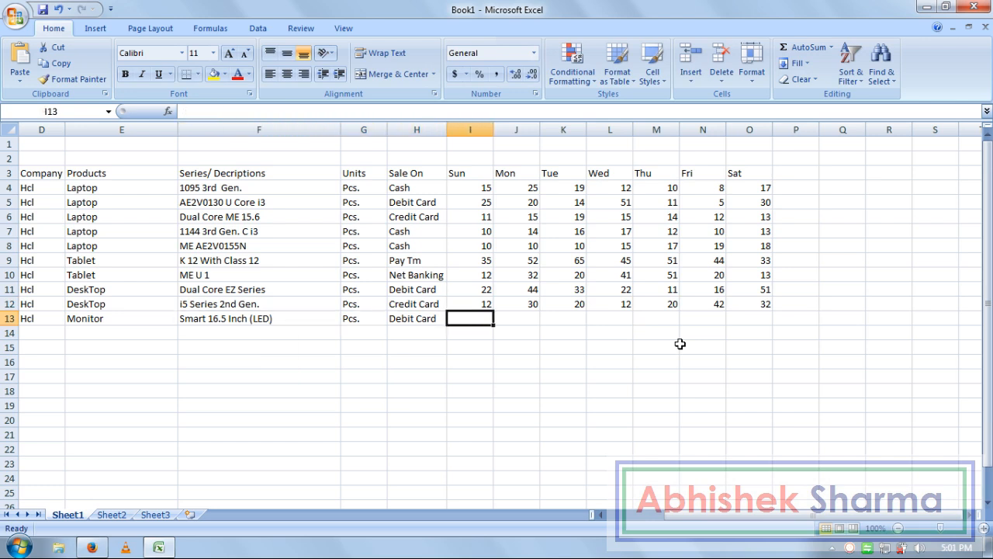
pyautogui.write('25')
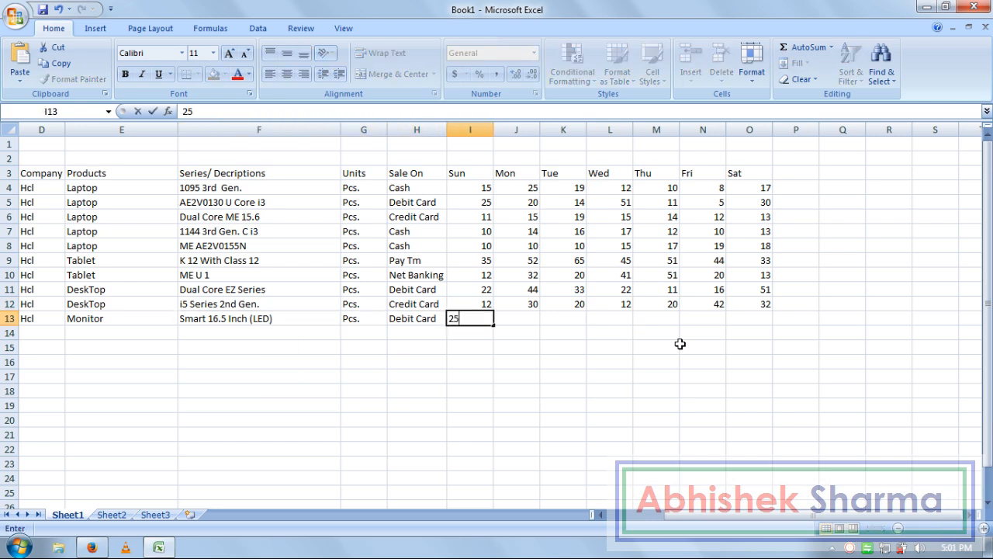
pyautogui.press('Tab')
pyautogui.write('52')
pyautogui.press('Tab')
pyautogui.write('41')
pyautogui.press('Tab')
pyautogui.write('53')
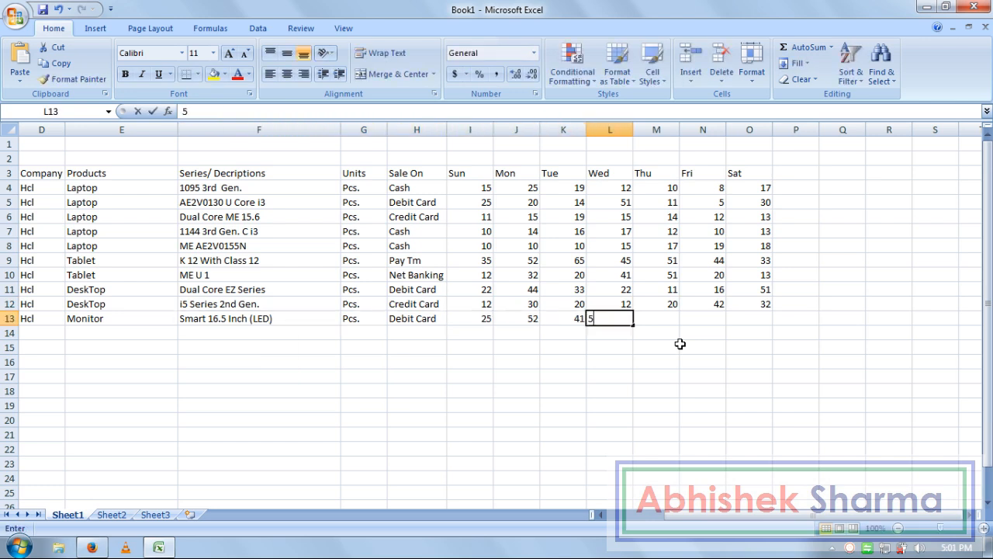
# - Enter 51, 42 and 62 as the tenth record's Thu to Sat quantities in M13:O13
pyautogui.press('Tab')
pyautogui.write('5')
pyautogui.write('42')
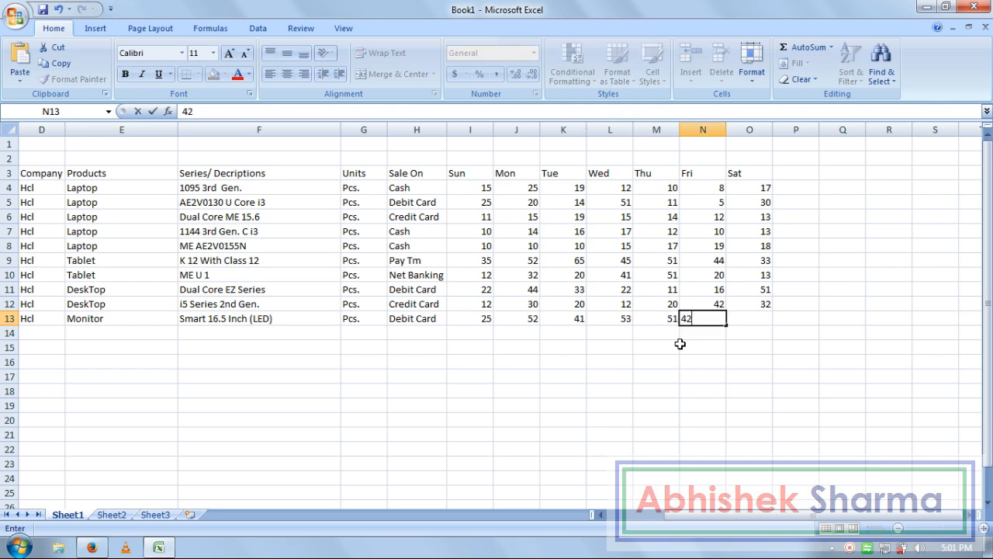
pyautogui.press('Tab')
pyautogui.write('62')
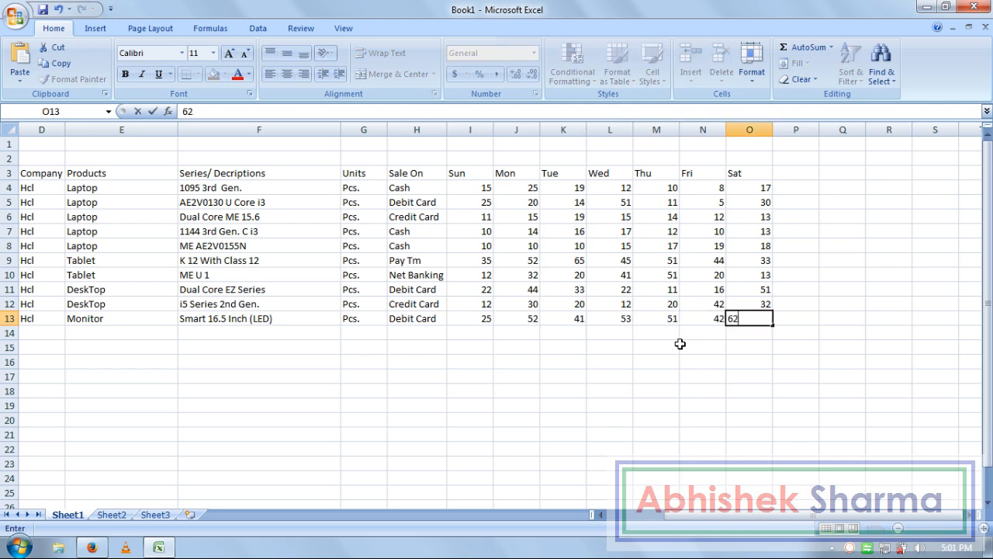
pyautogui.press('Tab')
# - Add the heading Total Sales in P3 beside Sat and widen column P to fit it
pyautogui.press('Up')
pyautogui.press('Left')
pyautogui.press('Left')
pyautogui.press('Left')
pyautogui.press('Left')
pyautogui.press('Left')
pyautogui.press('Left')
pyautogui.press('Up')
pyautogui.press('Up')
pyautogui.press('Up')
pyautogui.press('Up')
pyautogui.press('Up')
pyautogui.press('Up')
pyautogui.press('Up')
pyautogui.press('Up')
pyautogui.press('Up')
pyautogui.press('Right')
pyautogui.press('Right')
pyautogui.press('Right')
pyautogui.press('Right')
pyautogui.press('Right')
pyautogui.press('Right')
pyautogui.press('Right')
pyautogui.press('Right')
pyautogui.press('Right')
pyautogui.press('Left')
pyautogui.press('Left')
pyautogui.press('Left')
pyautogui.write('T')
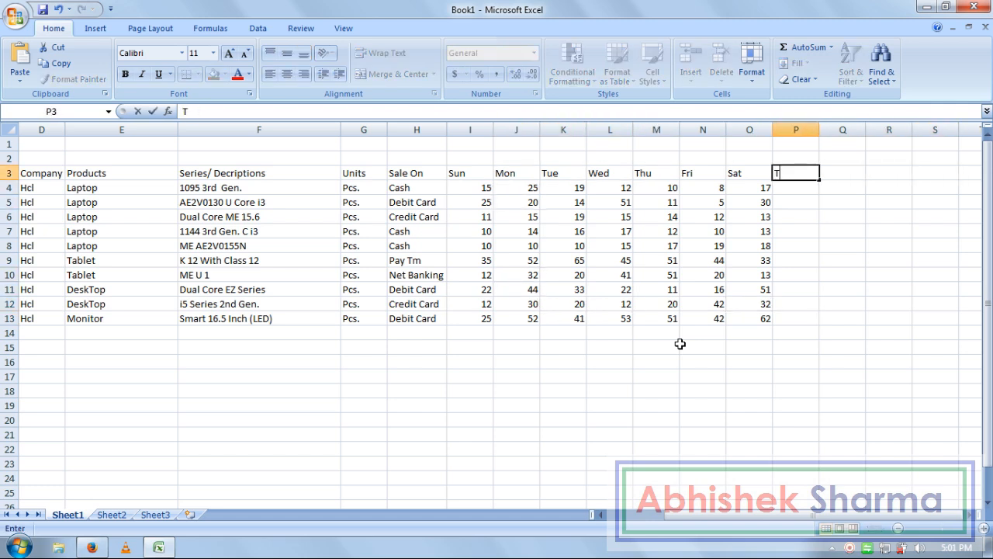
pyautogui.write('otal Sales')
pyautogui.press('Return')
pyautogui.press('Up')
pyautogui.moveTo(820, 127); pyautogui.dragTo(826, 127)
pyautogui.click(819, 217)
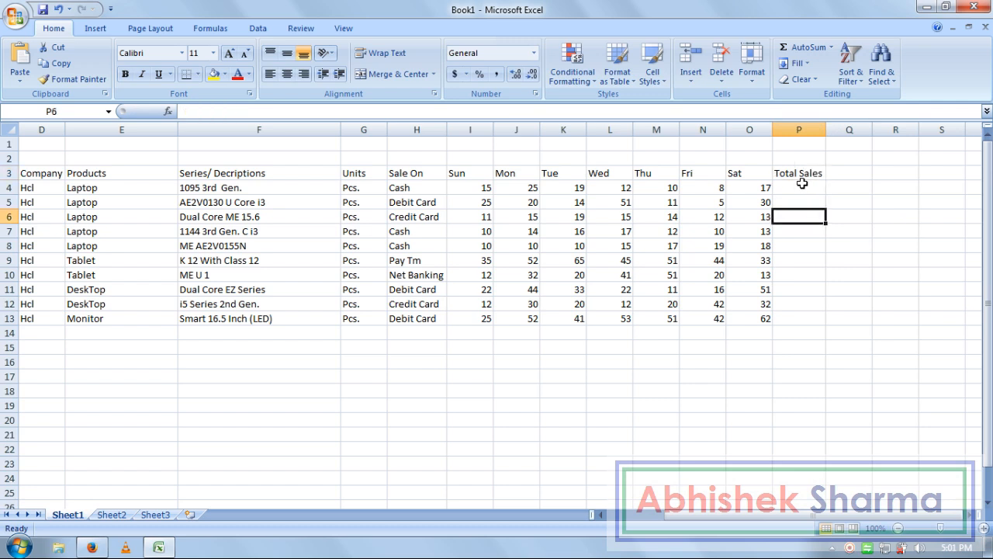
# - Total the first record's Sun to Sat quantities in P4 with =SUM(I4:O4)
pyautogui.click(803, 186)
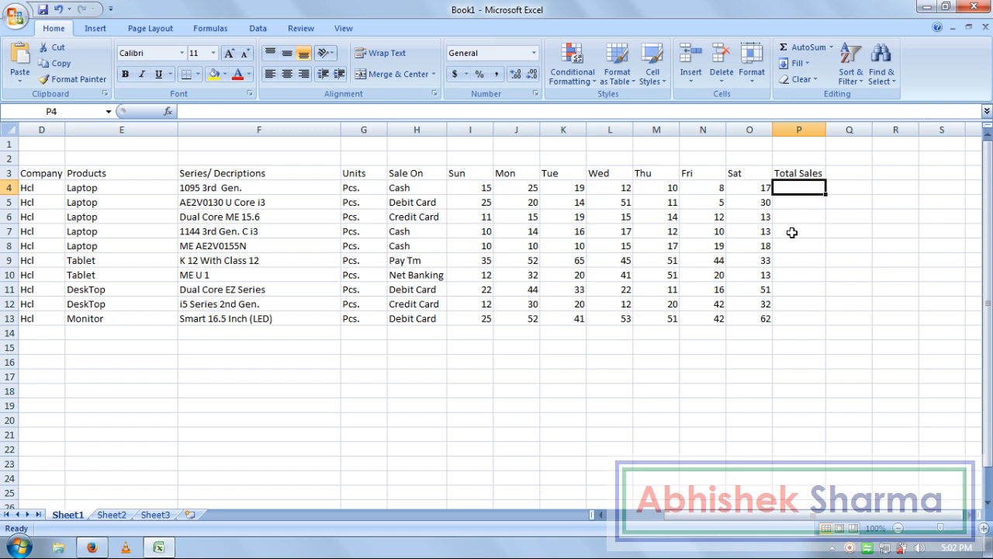
pyautogui.write('=s')
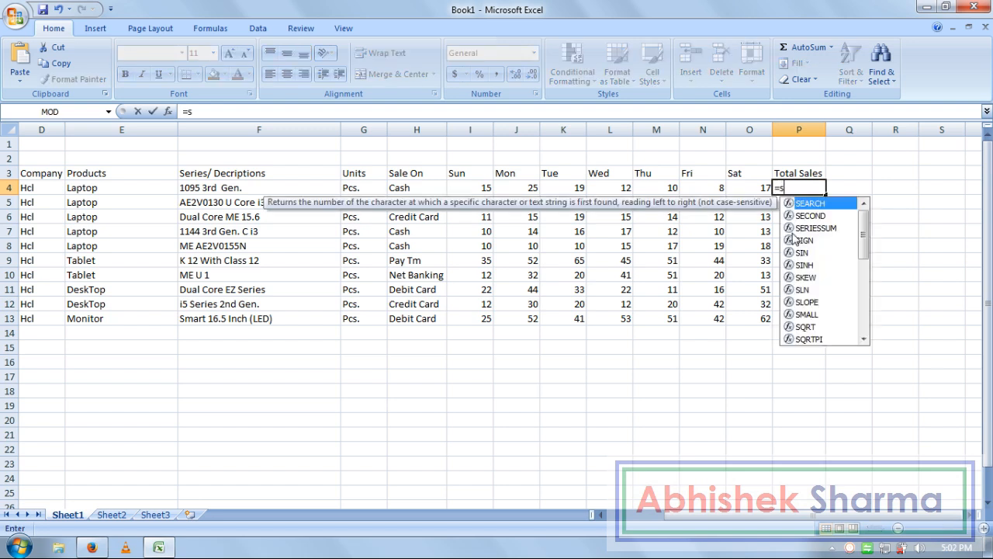
pyautogui.write('um')
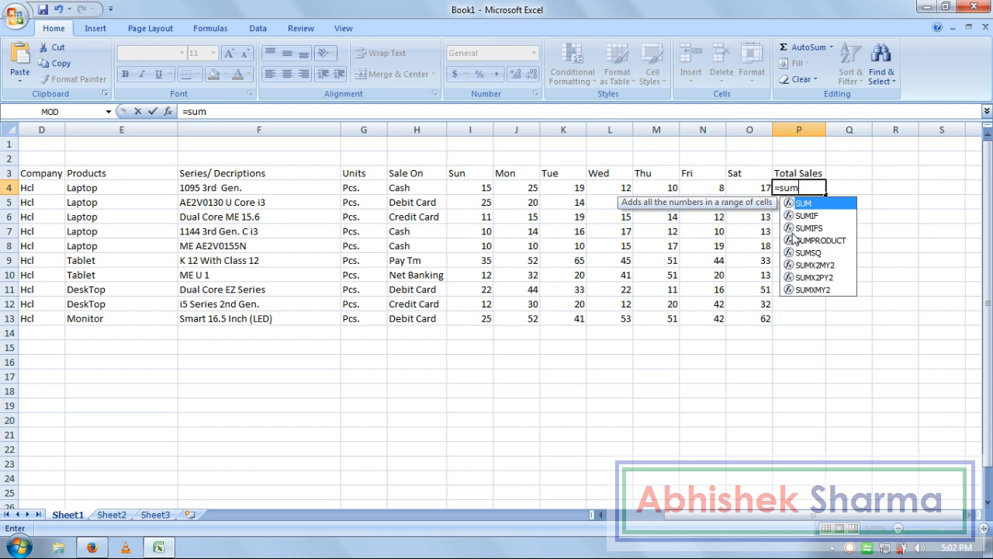
pyautogui.write('(')
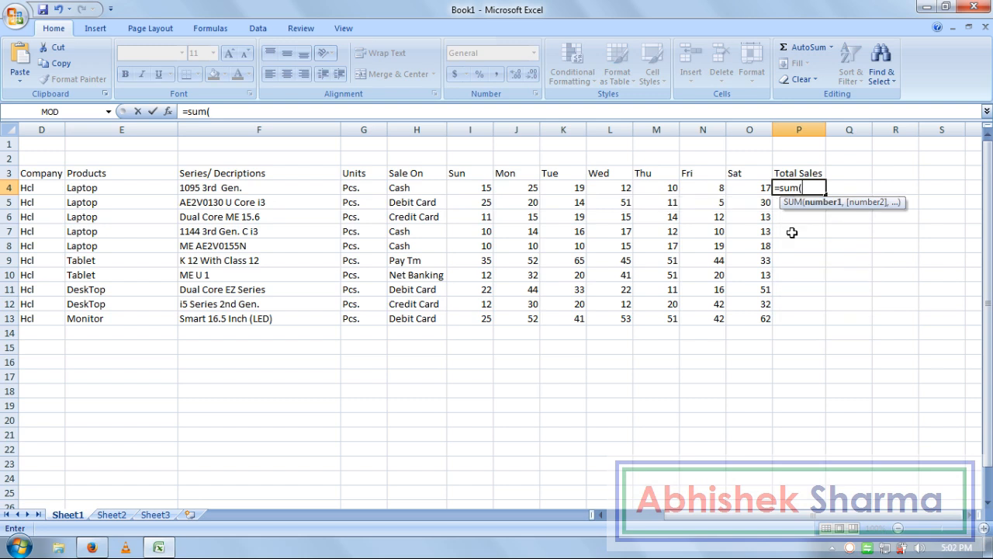
pyautogui.click(738, 188)
pyautogui.moveTo(738, 188); pyautogui.dragTo(471, 190)
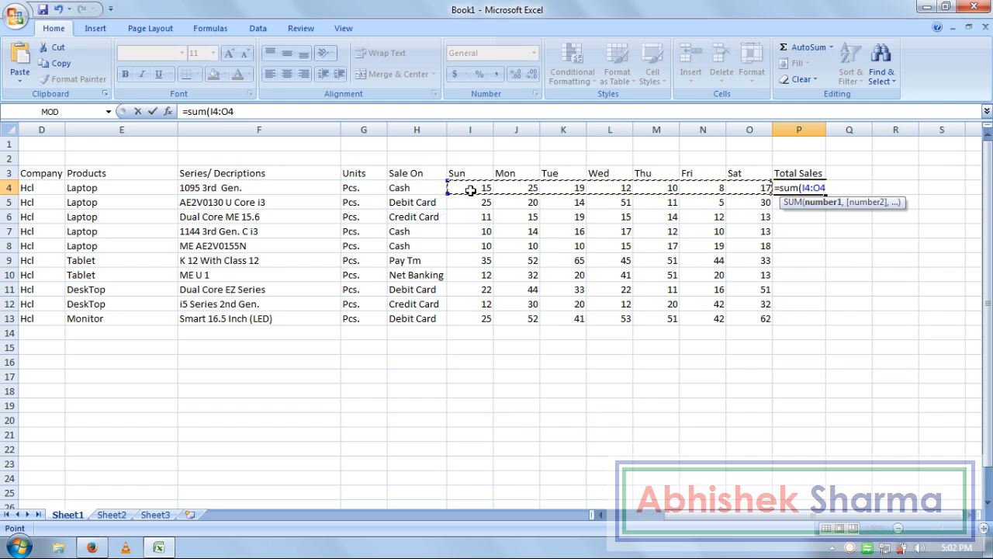
pyautogui.write(')')
pyautogui.press('Return')
pyautogui.press('Up')
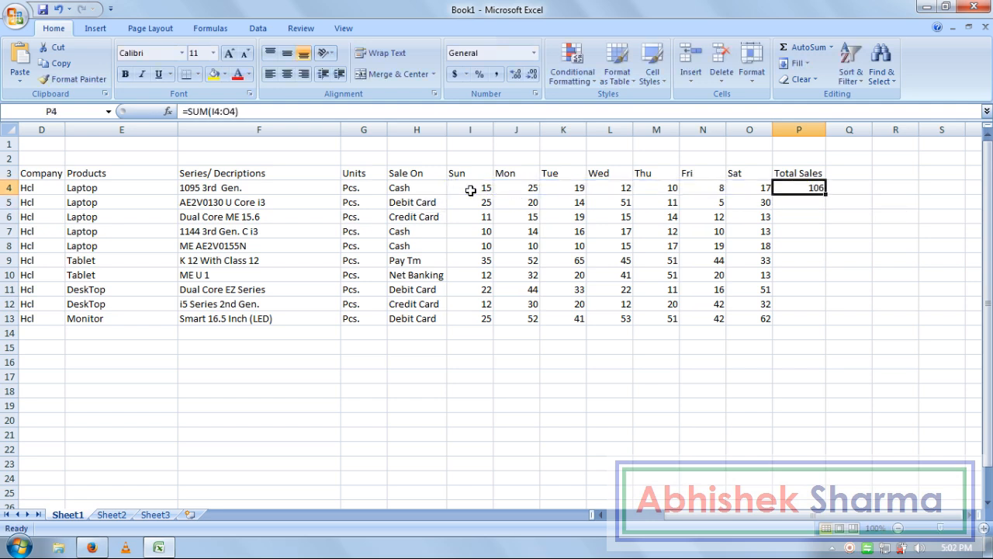
# - Total the second record's Sun to Sat quantities in P5 with =SUM(I5:O5)
pyautogui.press('Down')
pyautogui.write('=sum(')
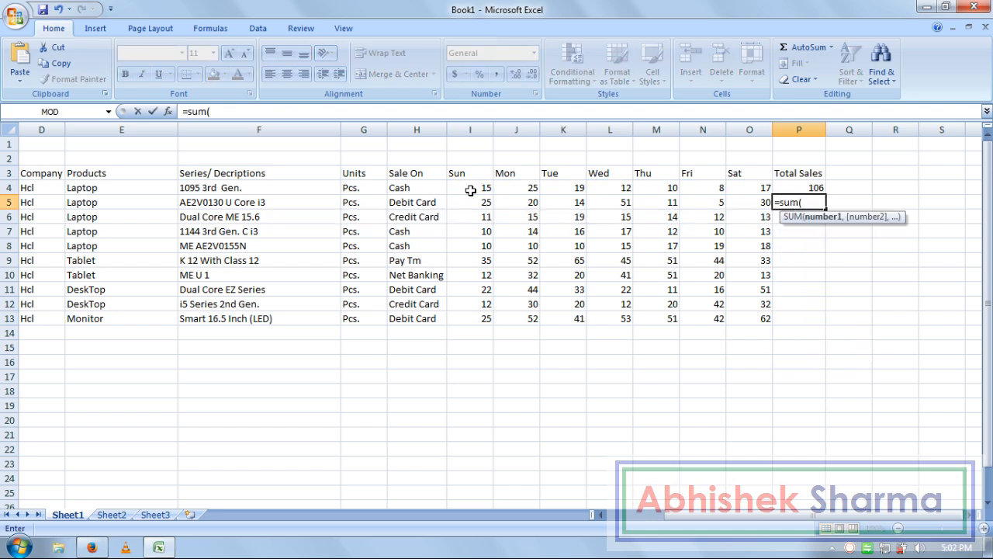
pyautogui.click(745, 206)
pyautogui.moveTo(722, 208); pyautogui.dragTo(482, 206)
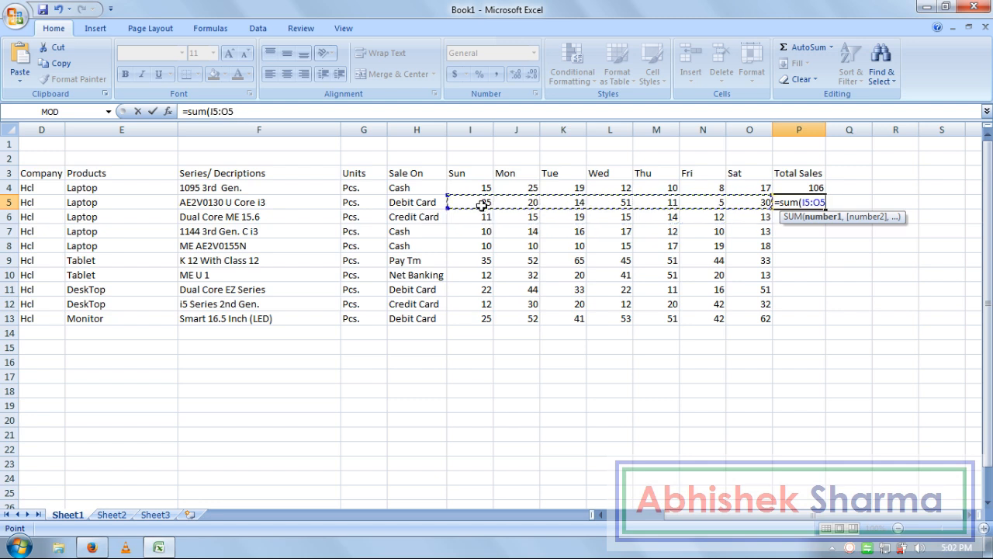
pyautogui.write(')')
pyautogui.press('Return')
# - Fill the Total Sales formulas from P4:P5 down through P13 for the remaining records
pyautogui.press('Up')
pyautogui.press('Down')
pyautogui.press('Up')
pyautogui.hotkey('shift', 'Up')
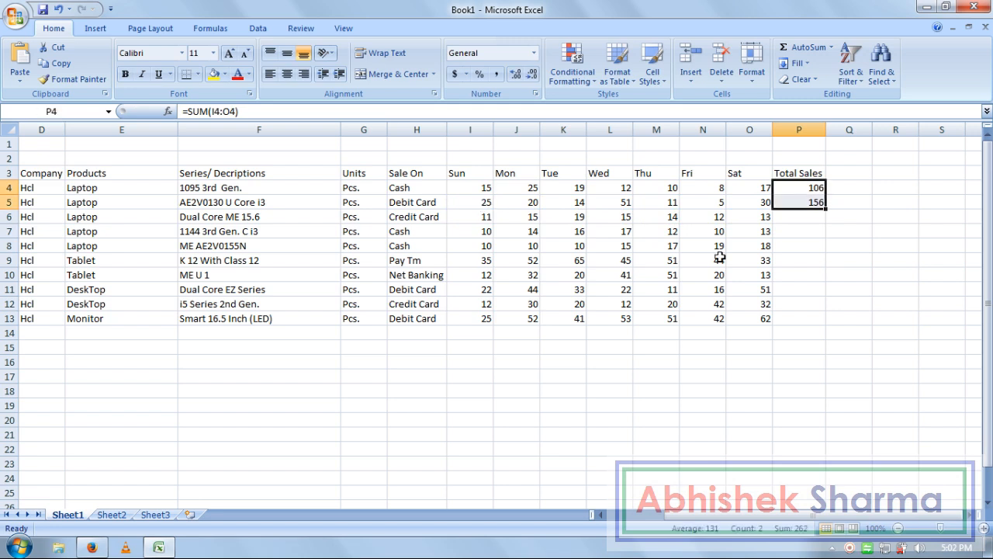
pyautogui.moveTo(828, 211); pyautogui.dragTo(827, 326)
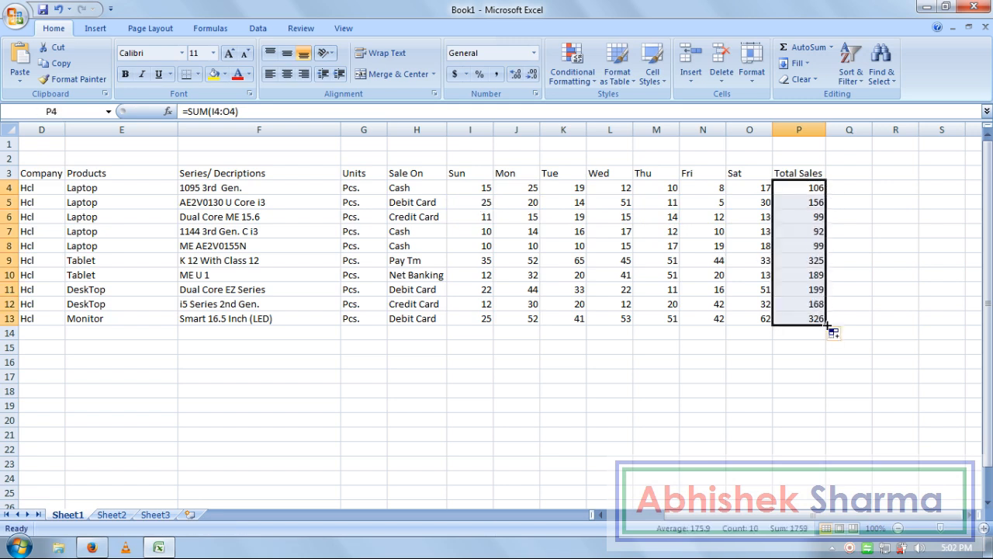
pyautogui.click(869, 200)
pyautogui.click(849, 174)
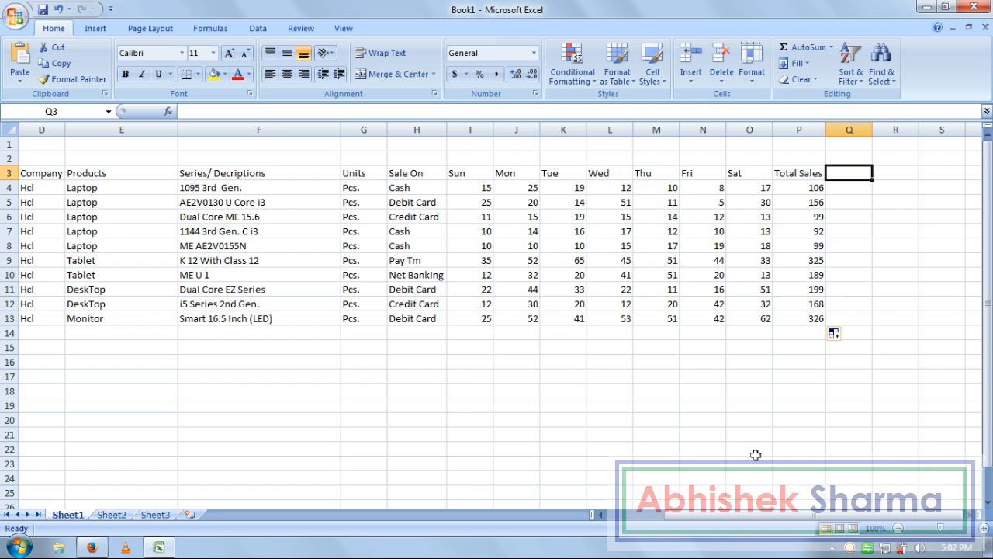
# - Insert a new column between Sale On and Sun and head it Price in I3
pyautogui.click(461, 131)
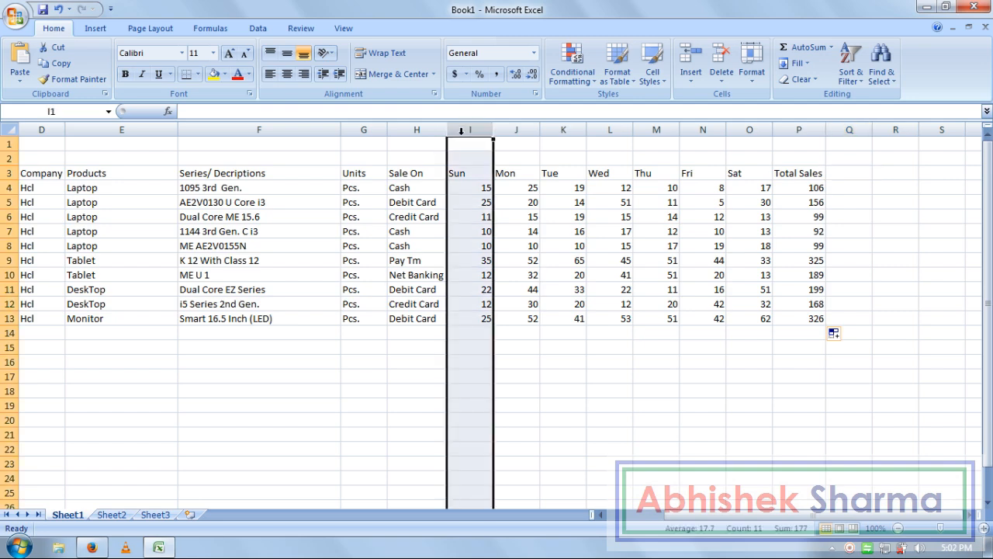
pyautogui.rightClick(460, 131)
pyautogui.press('Escape')
pyautogui.rightClick(461, 131)
pyautogui.click(492, 212)
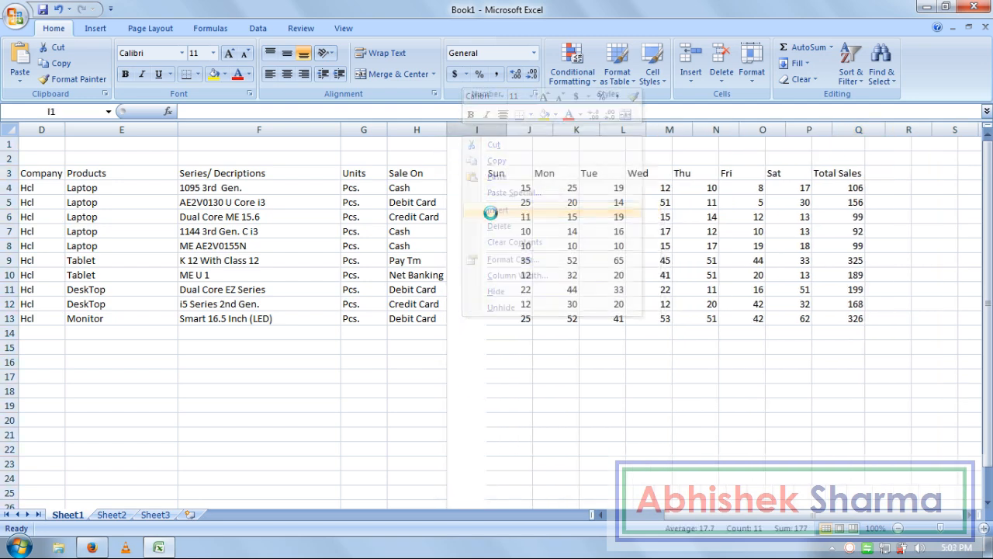
pyautogui.click(472, 176)
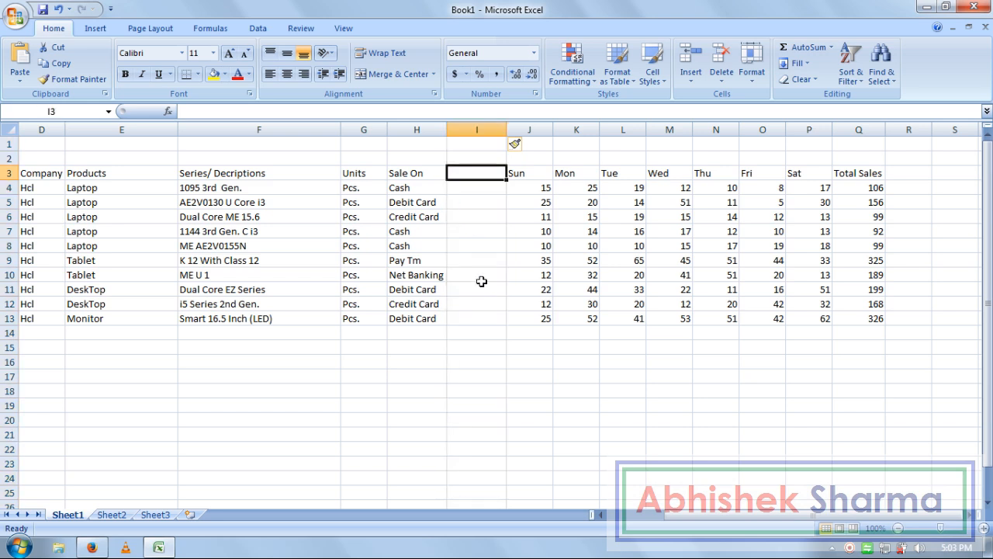
pyautogui.write('Price')
pyautogui.press('Return')
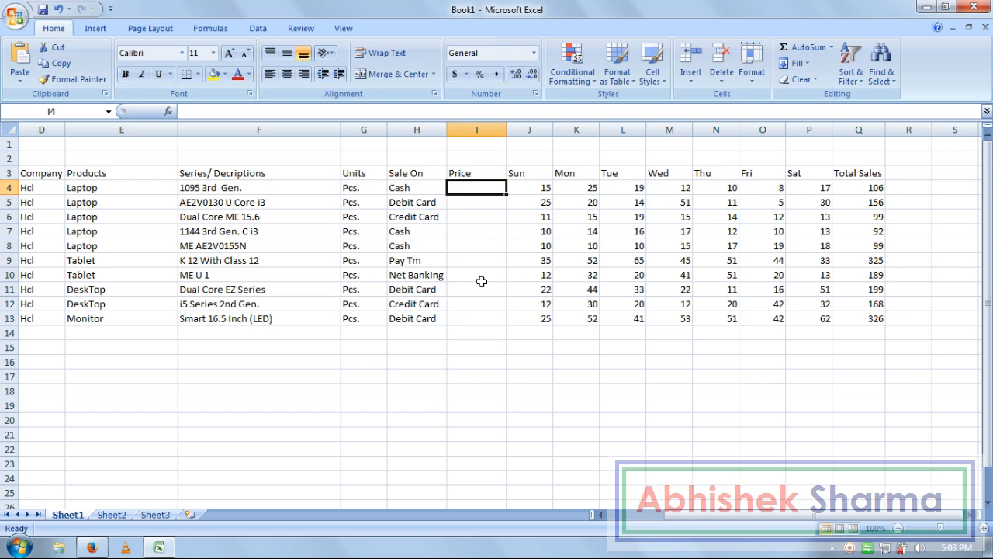
pyautogui.press('Left')
pyautogui.press('Left')
pyautogui.press('Left')
pyautogui.press('Left')
pyautogui.press('Left')
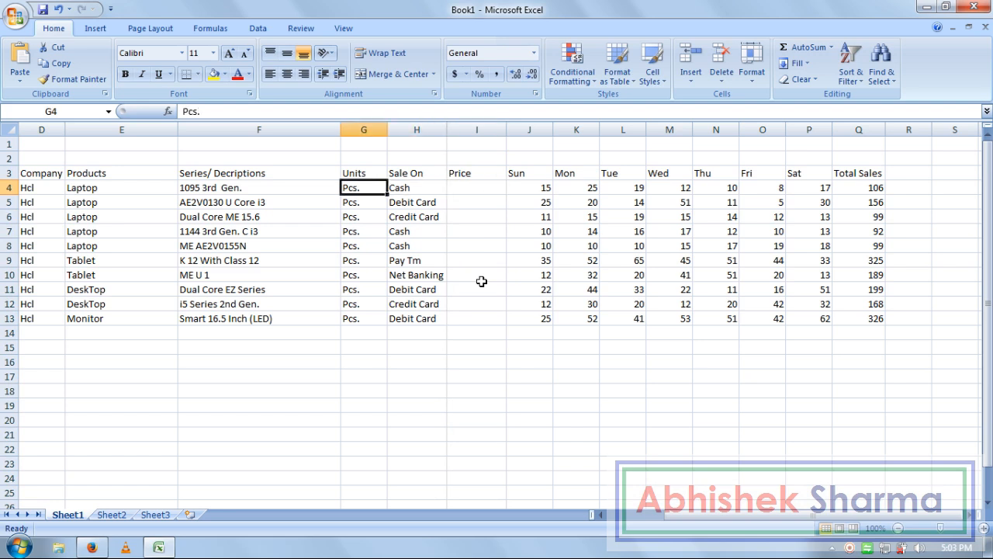
pyautogui.press('Right')
pyautogui.press('Right')
pyautogui.press('Right')
pyautogui.press('Right')
pyautogui.press('Right')
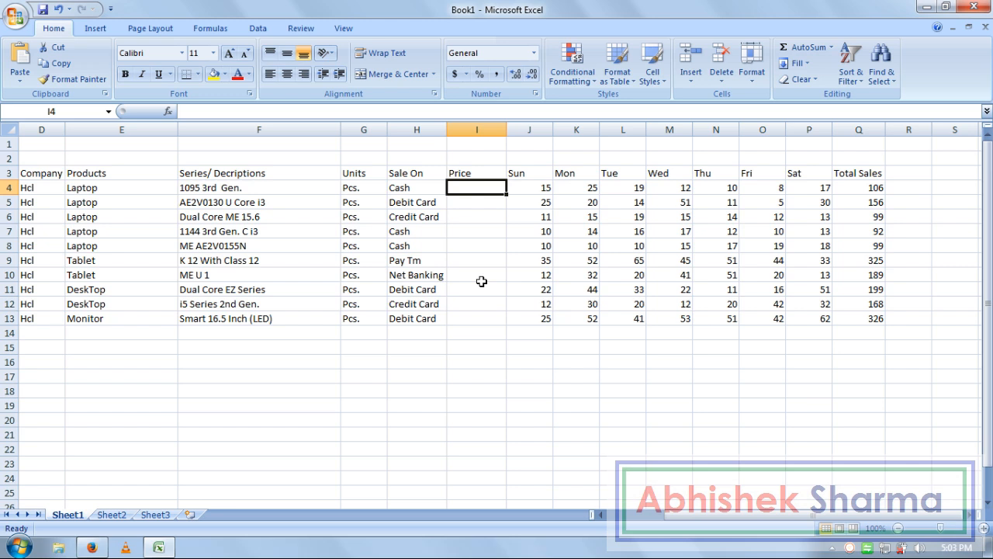
# - Enter 35800 and 27500 as the first two laptops' prices in I4:I5
pyautogui.write('35')
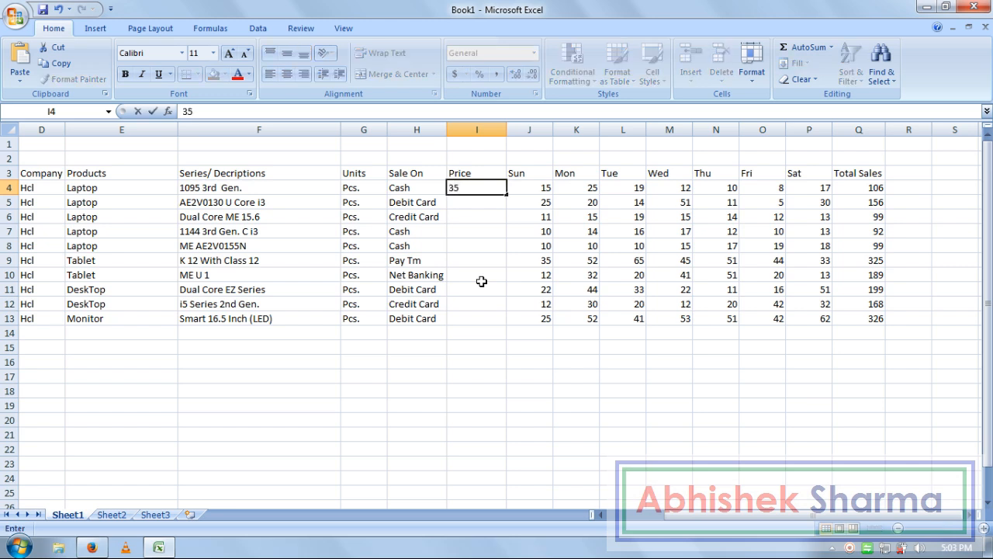
pyautogui.write('800')
pyautogui.press('Return')
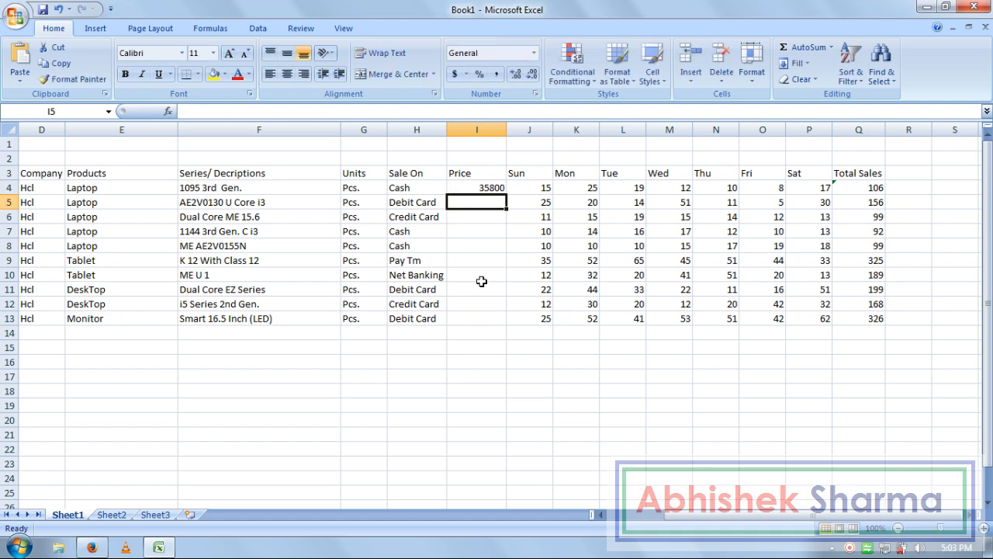
pyautogui.write('27')
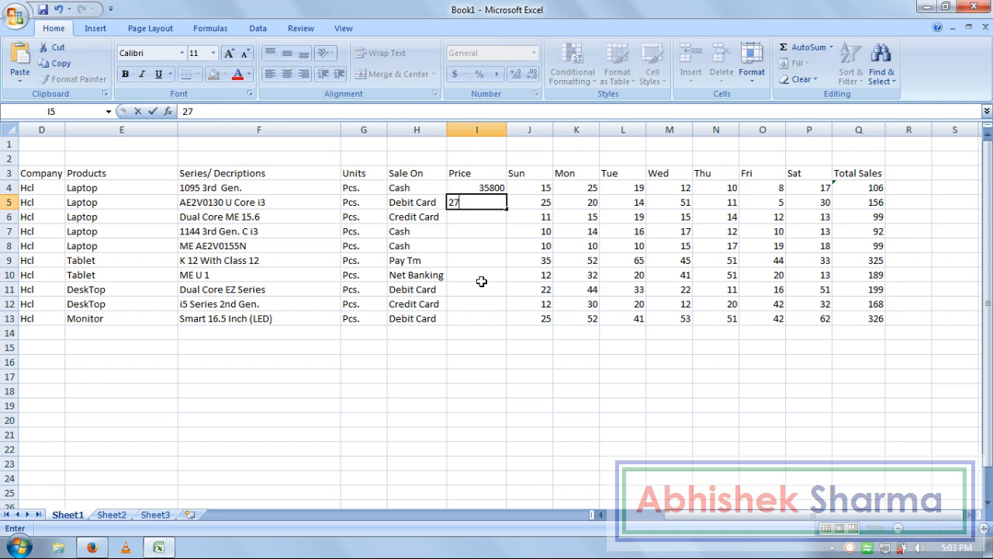
pyautogui.write('500')
pyautogui.press('Return')
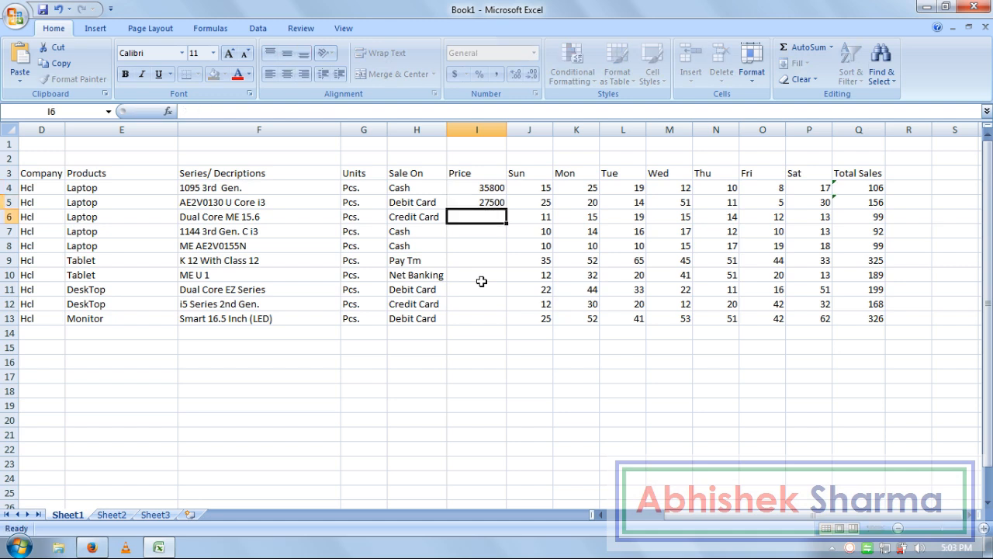
# - Enter 23500, 26500 and 24800 as the third to fifth laptops' prices in I6:I8
pyautogui.write('32')
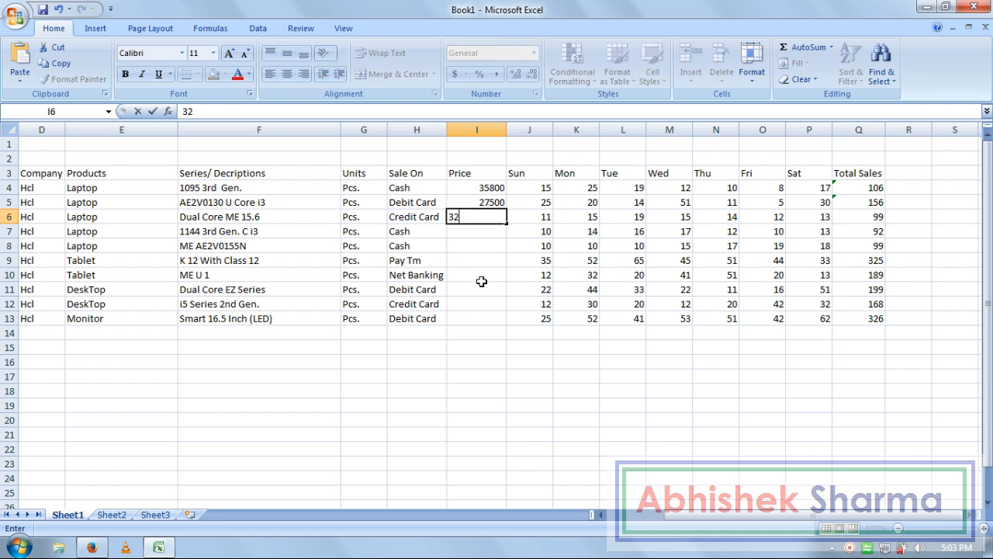
pyautogui.press('BackSpace')
pyautogui.press('BackSpace')
pyautogui.write('23500')
pyautogui.press('Return')
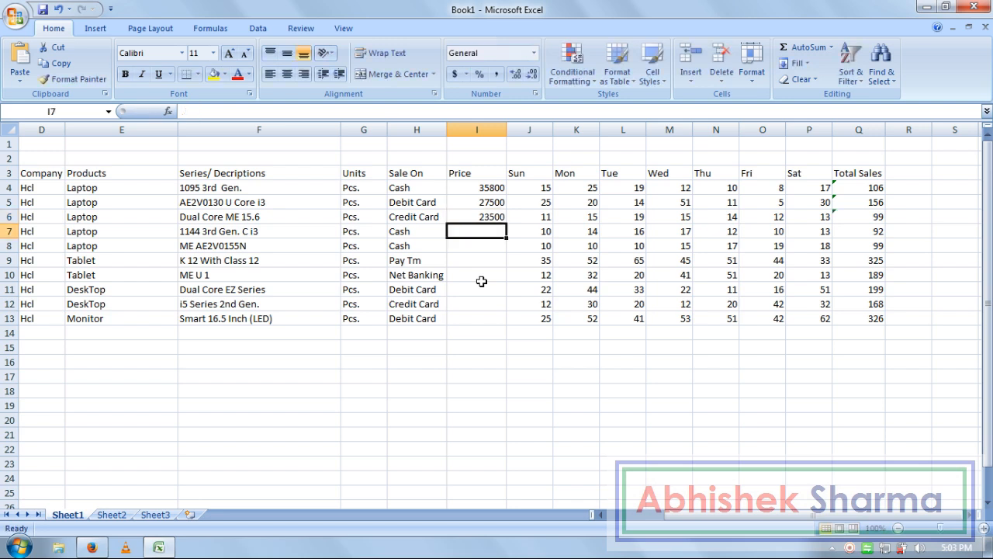
pyautogui.write('26500')
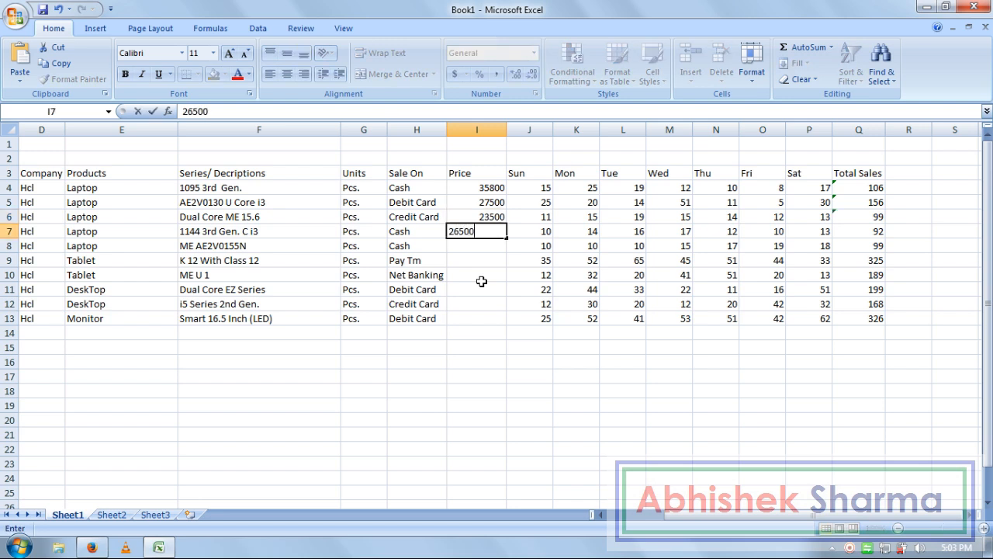
pyautogui.press('Return')
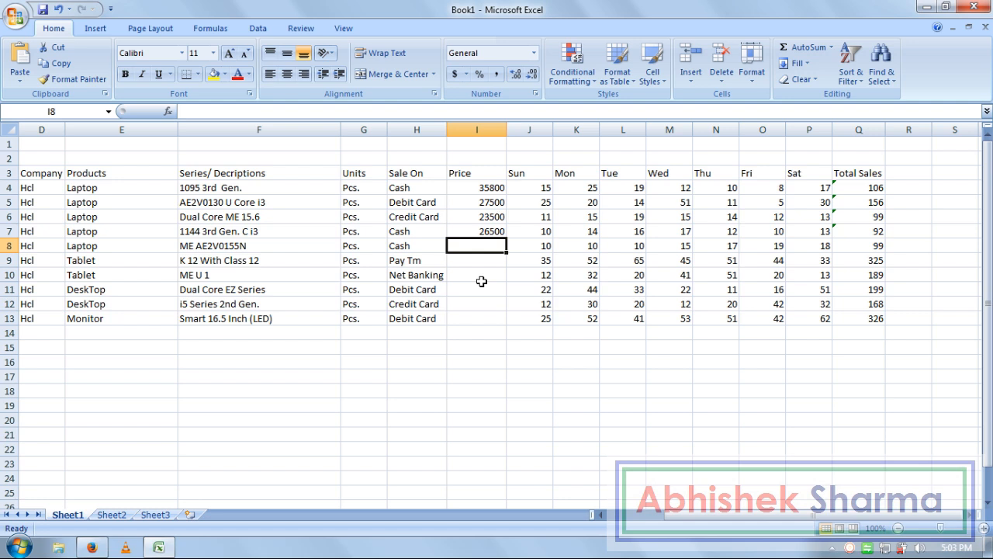
pyautogui.write('24800')
pyautogui.press('Return')
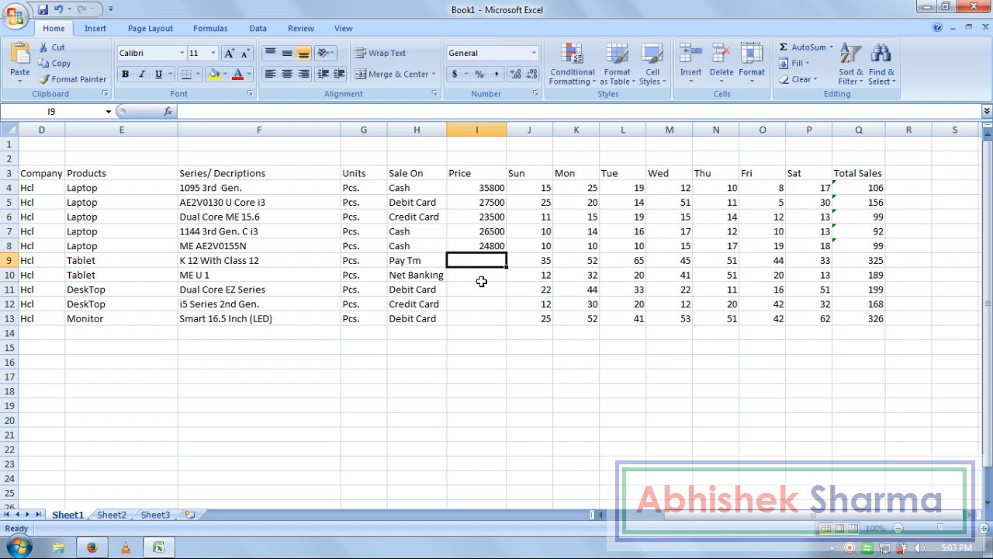
# - Enter 9990 and 6250 as the two tablets' prices in I9:I10
pyautogui.press('Left')
pyautogui.press('Left')
pyautogui.press('Left')
pyautogui.press('Right')
pyautogui.press('Right')
pyautogui.press('Right')
pyautogui.write('9990')
pyautogui.press('Return')
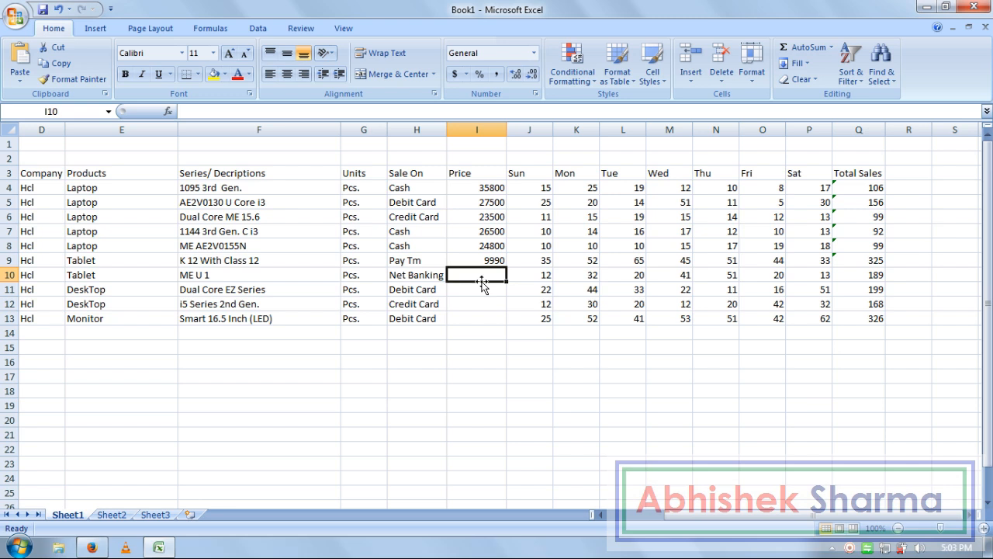
pyautogui.write('62')
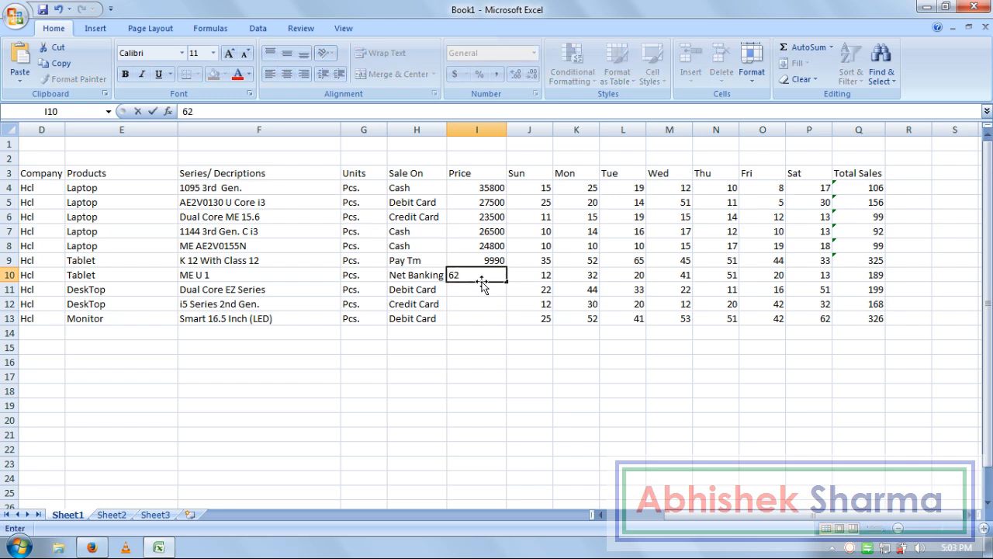
pyautogui.write('50')
pyautogui.press('Return')
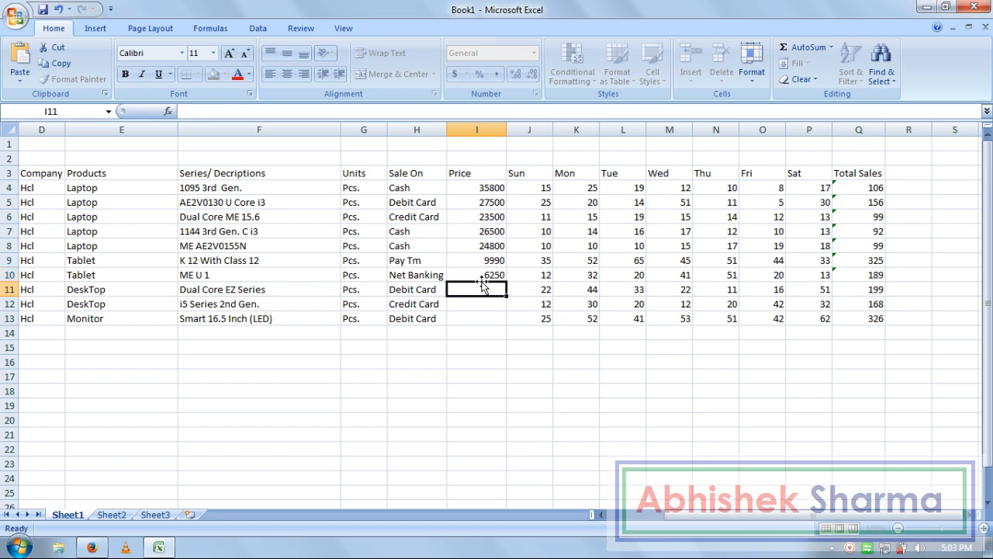
# - Enter 22750 as the price of the Dual Core EZ Series desktop in I11
pyautogui.press('Left')
pyautogui.press('Left')
pyautogui.press('Left')
pyautogui.press('Left')
pyautogui.press('Right')
pyautogui.press('Right')
pyautogui.press('Right')
pyautogui.press('Right')
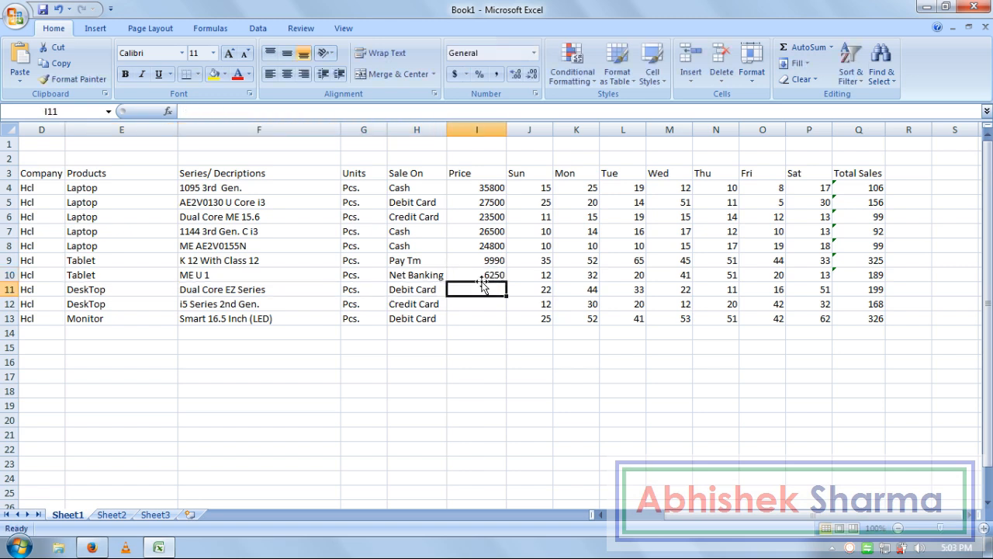
pyautogui.press('Left')
pyautogui.press('Left')
pyautogui.press('Left')
pyautogui.press('Left')
pyautogui.press('Right')
pyautogui.press('Right')
pyautogui.press('Right')
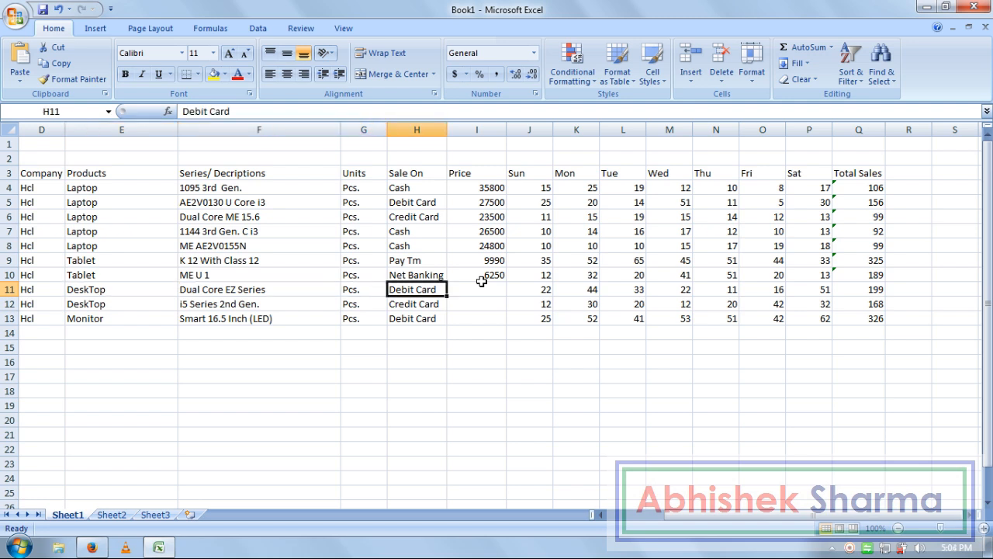
pyautogui.press('Right')
pyautogui.write('22750')
pyautogui.press('Return')
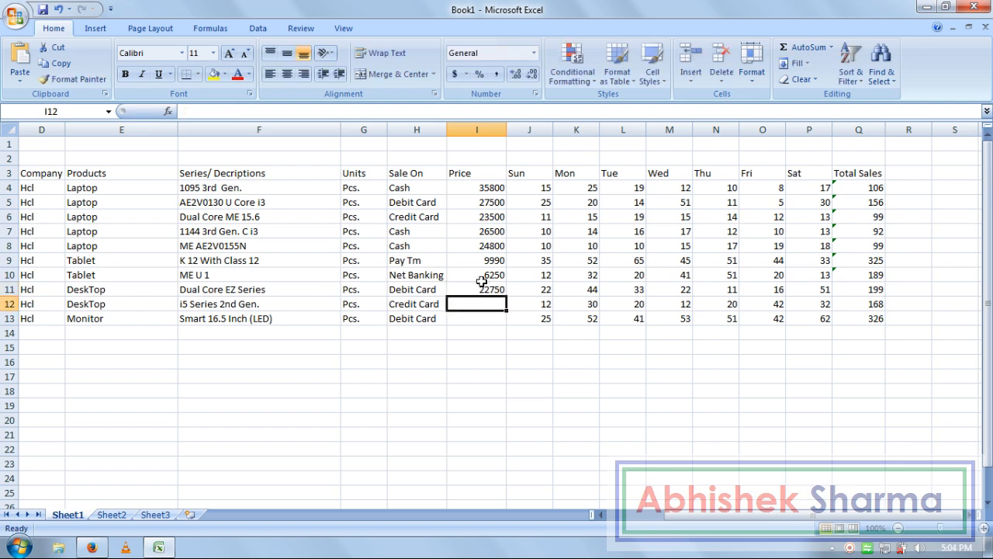
# - Enter 35200 as the i5 desktop's price in I12 and 4450 as the monitor's price in I13
pyautogui.press('Left')
pyautogui.press('Left')
pyautogui.press('Left')
pyautogui.press('Left')
pyautogui.press('Left')
pyautogui.press('Right')
pyautogui.press('Right')
pyautogui.press('Right')
pyautogui.press('Right')
pyautogui.press('Right')
pyautogui.write('35200')
pyautogui.press('Return')
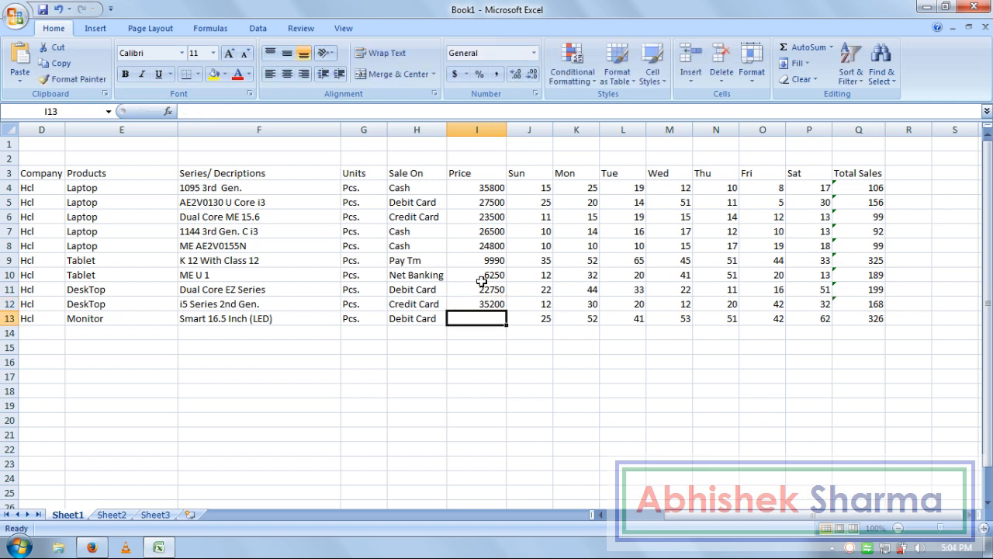
pyautogui.write('44')
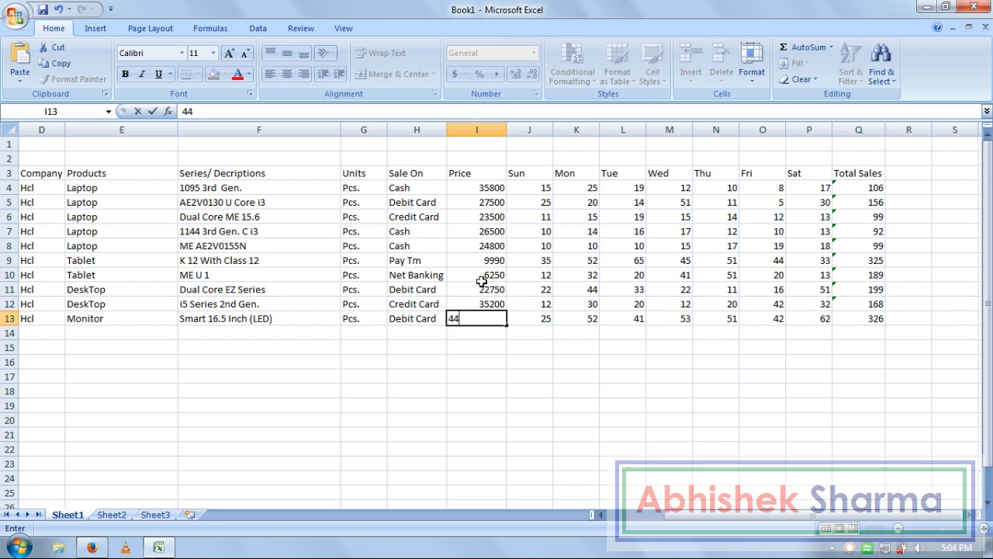
pyautogui.write('50')
pyautogui.press('Return')
# - Head the column after Total Sales as Total Price in R3 and fit column R's width to the heading
pyautogui.press('Up')
pyautogui.press('Right')
pyautogui.press('Right')
pyautogui.press('Right')
pyautogui.press('Right')
pyautogui.press('Right')
pyautogui.press('Right')
pyautogui.press('Right')
pyautogui.press('Right')
pyautogui.press('Right')
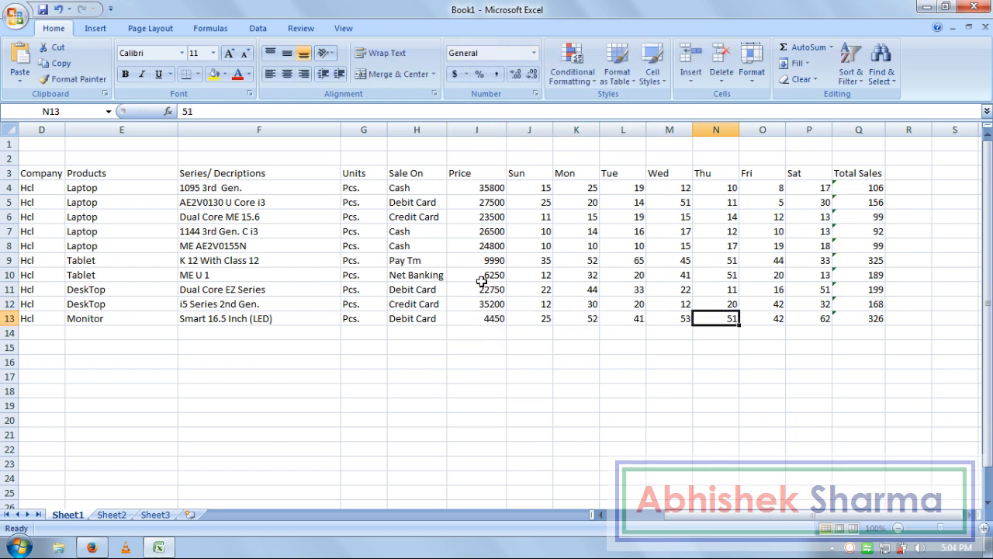
pyautogui.press('Up')
pyautogui.press('Up')
pyautogui.press('Up')
pyautogui.press('Up')
pyautogui.press('Up')
pyautogui.press('Up')
pyautogui.press('Up')
pyautogui.press('Up')
pyautogui.press('Up')
pyautogui.press('Up')
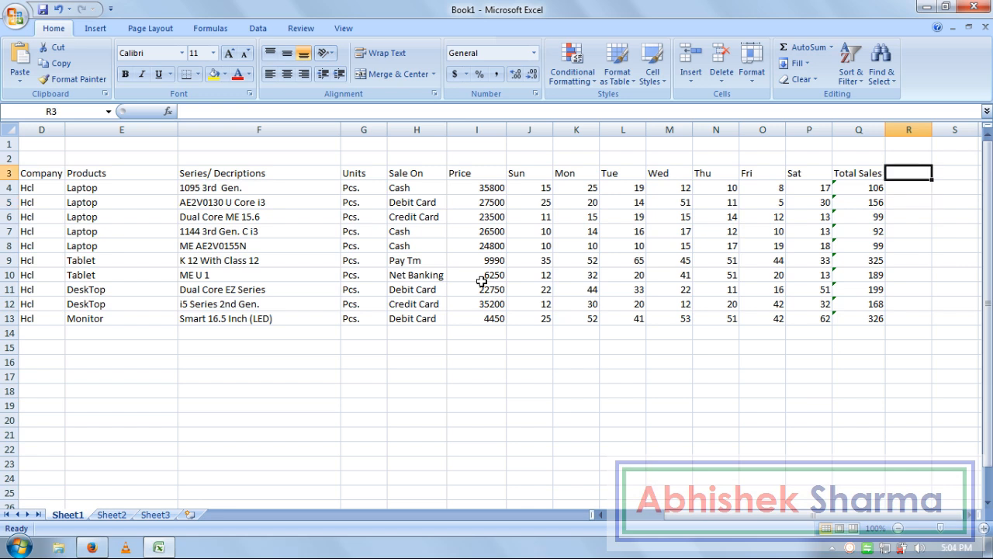
pyautogui.write('Total')
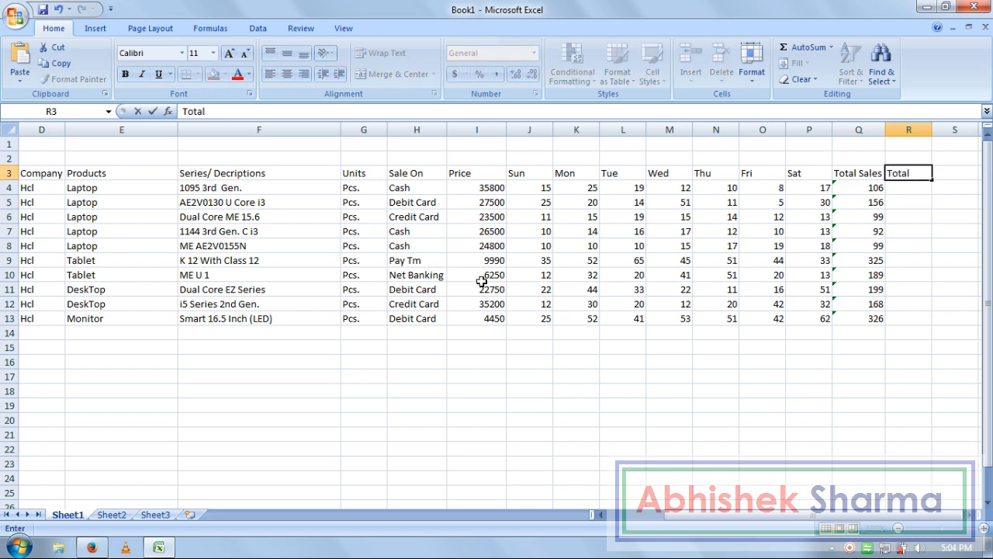
pyautogui.write(' Price')
pyautogui.press('Return')
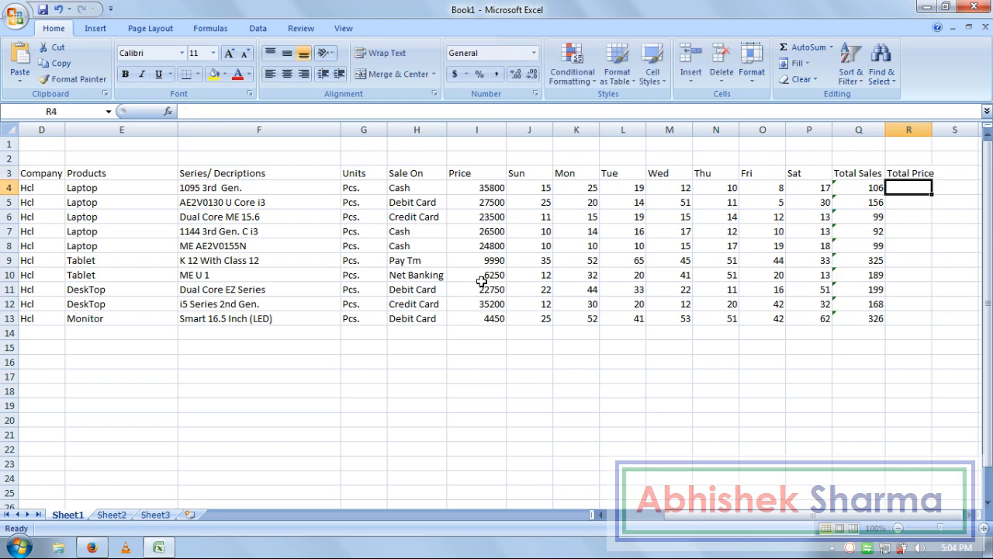
pyautogui.doubleClick(934, 130)
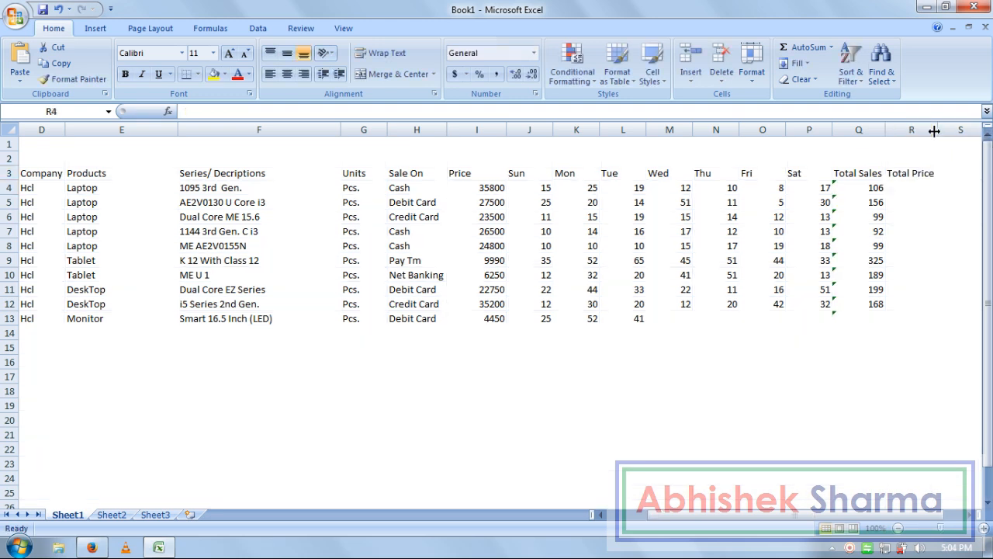
pyautogui.click(921, 243)
# - Multiply Price by Total Sales in R4 with =I4*Q4 and widen column R slightly
pyautogui.click(901, 187)
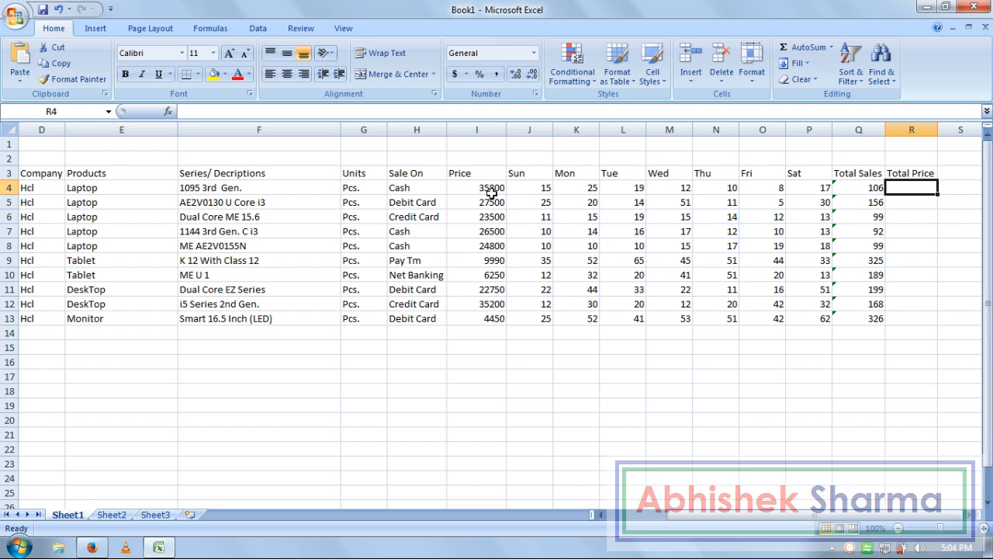
pyautogui.write('=')
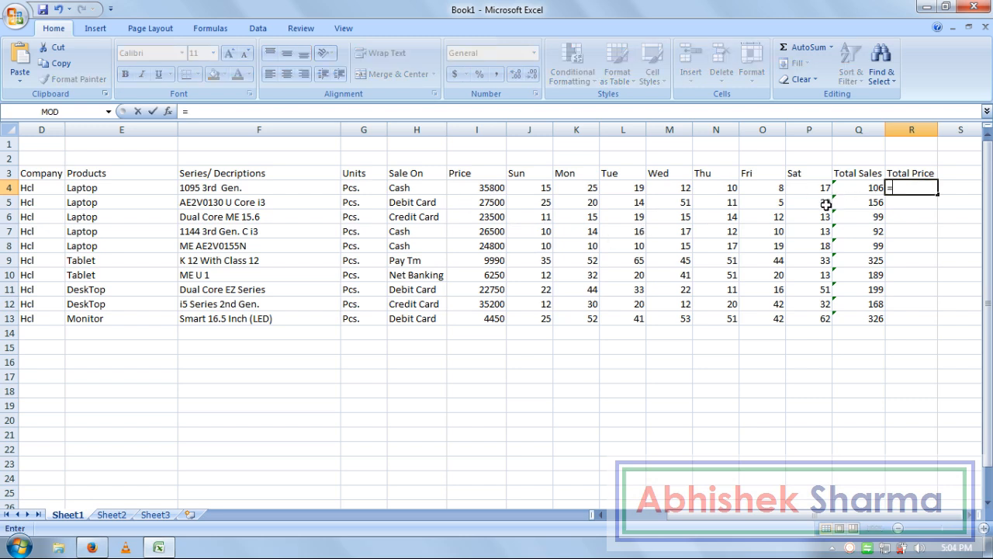
pyautogui.click(497, 189)
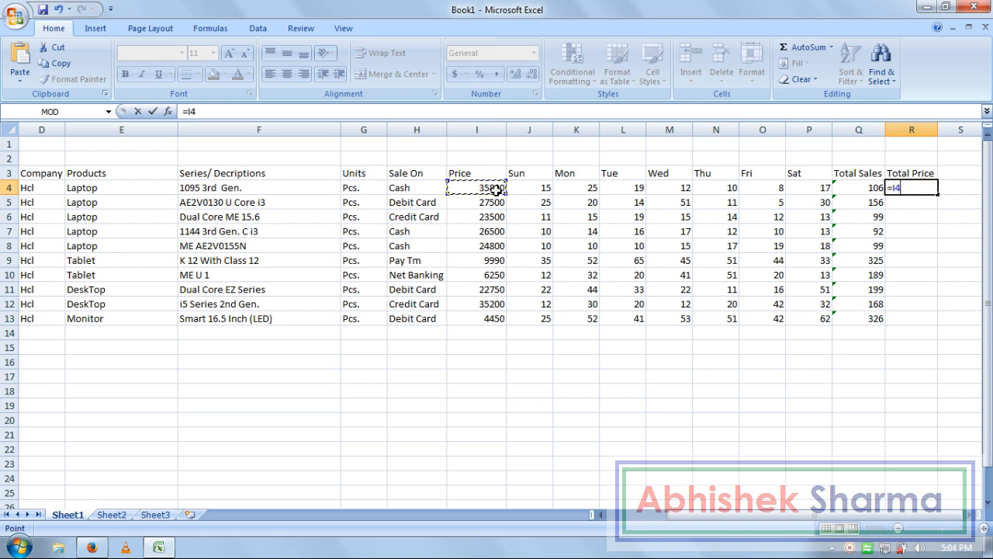
pyautogui.write('*')
pyautogui.click(848, 188)
pyautogui.press('Return')
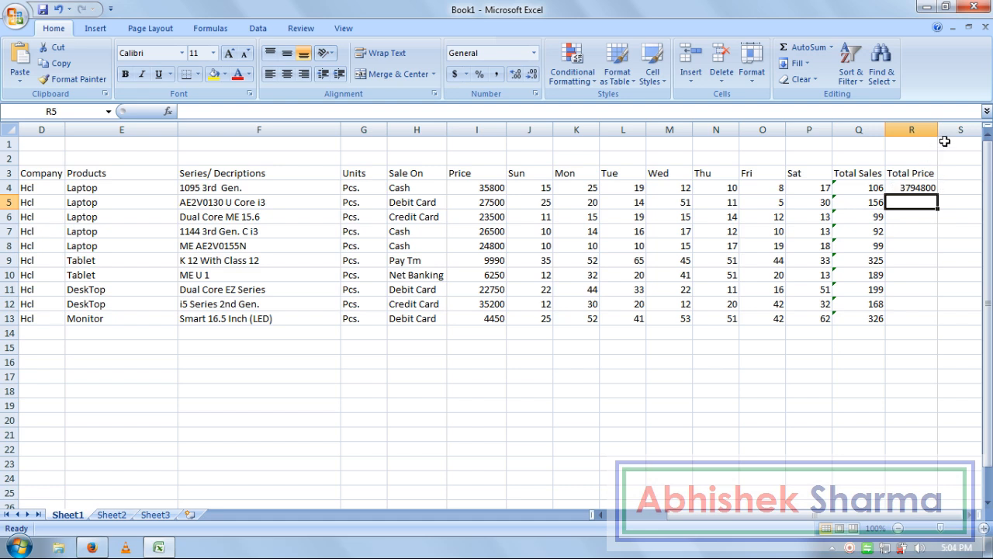
pyautogui.moveTo(938, 129); pyautogui.dragTo(953, 129)
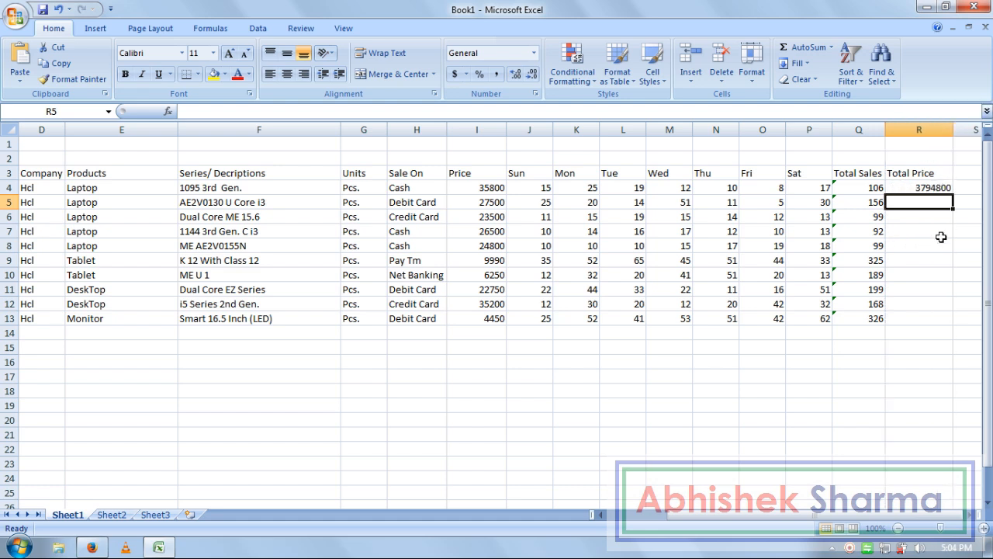
# - Enter =I5*Q5 in R5 and fill the Total Price formulas from R4:R5 down through R13
pyautogui.write('=')
pyautogui.click(498, 203)
pyautogui.write('*')
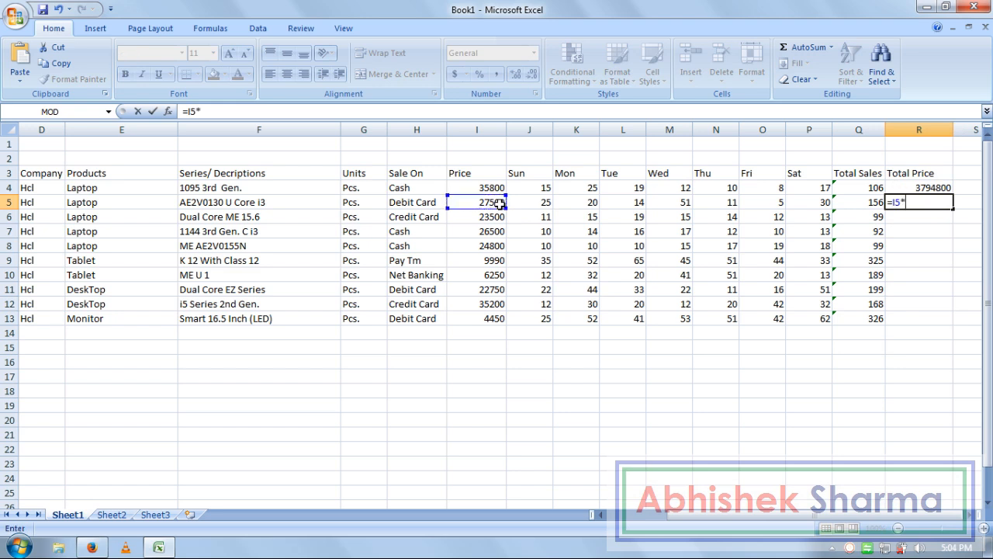
pyautogui.click(851, 202)
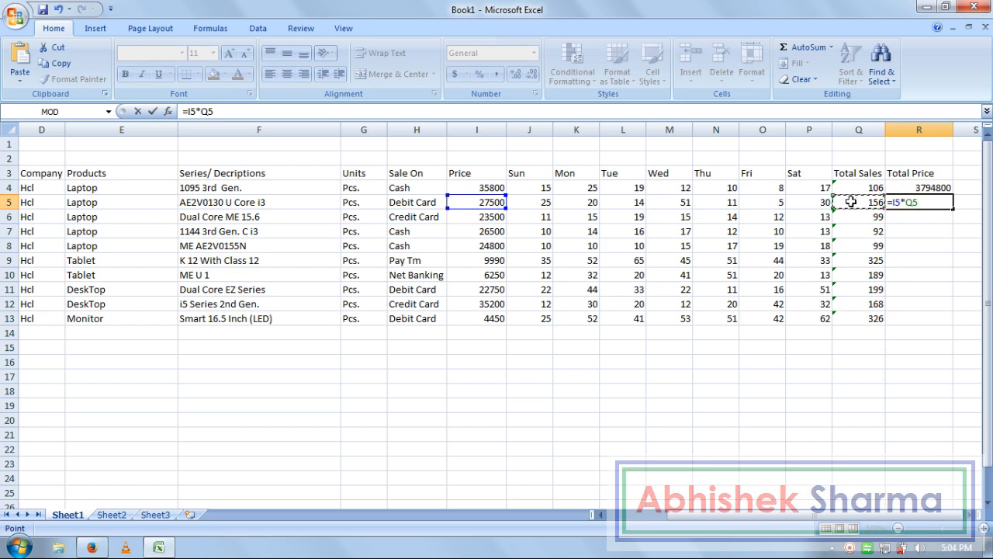
pyautogui.press('Return')
pyautogui.moveTo(939, 191); pyautogui.dragTo(938, 202)
pyautogui.moveTo(952, 209); pyautogui.dragTo(948, 327)
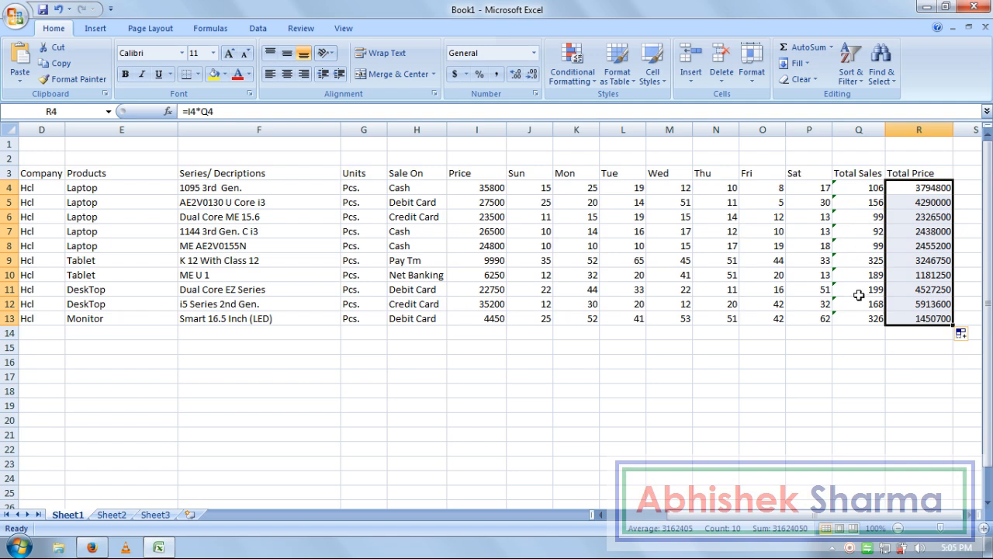
# - Head the column after Total Price as Vat @ 5.5% in S3 and widen column S to fit the heading
pyautogui.click(970, 174)
pyautogui.press('Right')
pyautogui.press('Left')
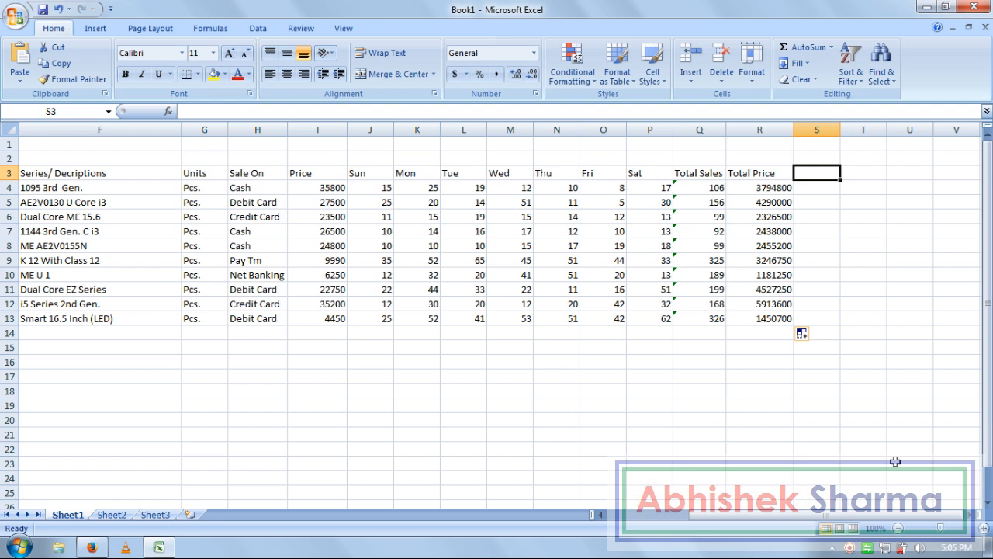
pyautogui.write('v')
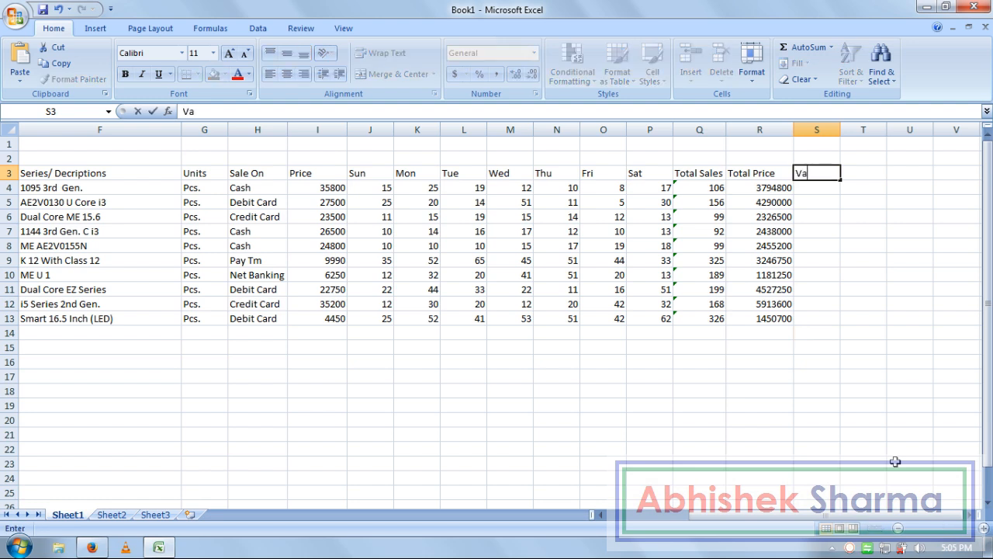
pyautogui.write('at @ 5.5%')
pyautogui.press('Return')
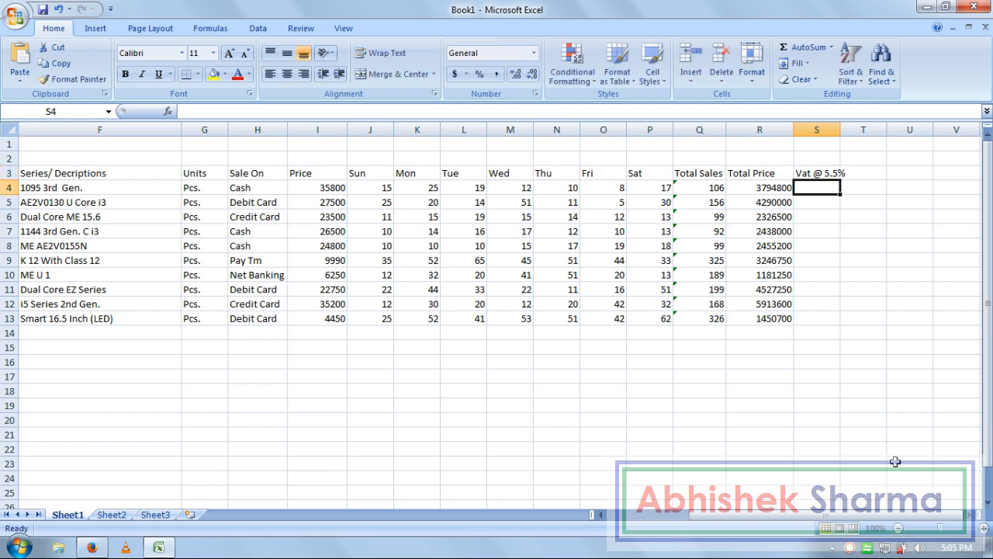
pyautogui.click(872, 334)
pyautogui.moveTo(842, 135); pyautogui.dragTo(849, 135)
# - Calculate the first record's VAT in S4 with =R4*5.5%
pyautogui.click(837, 188)
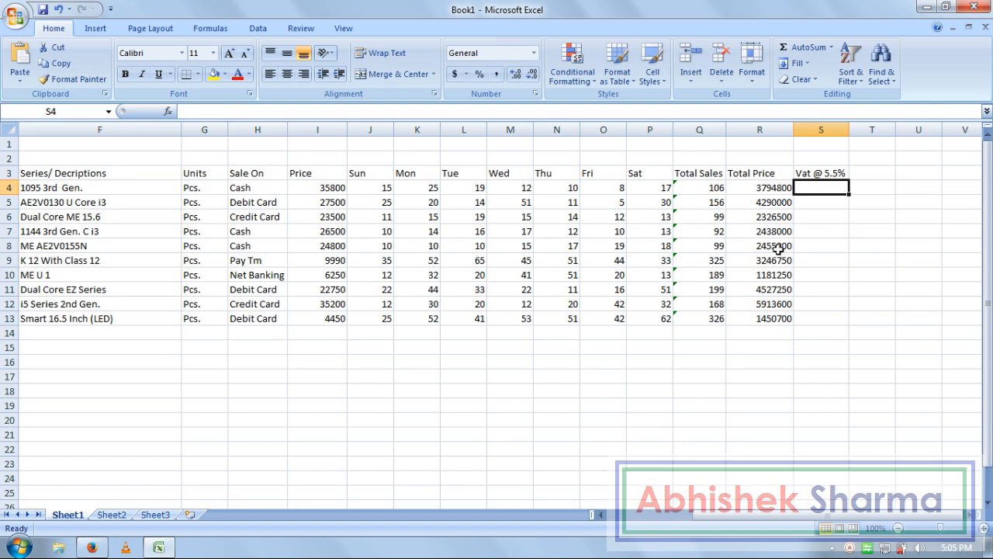
pyautogui.write('=')
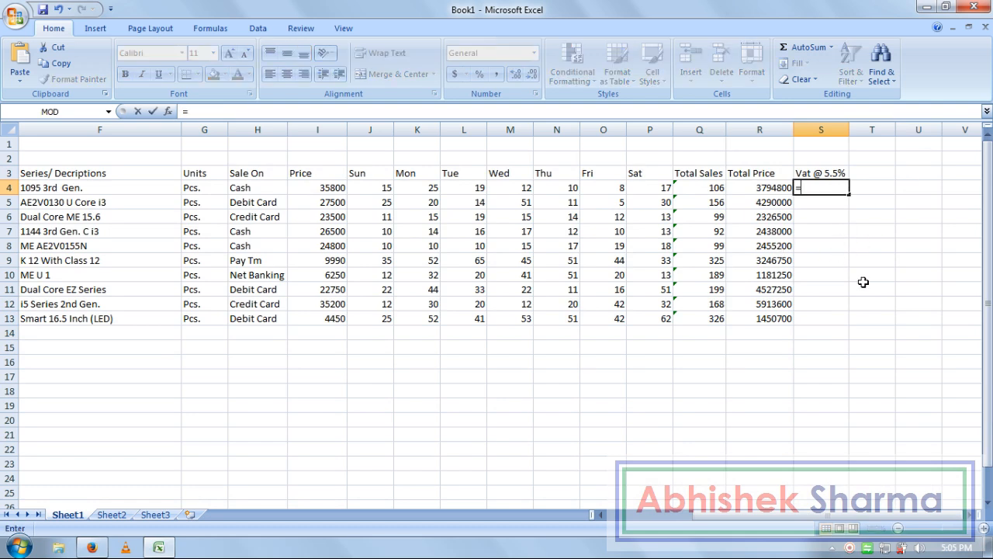
pyautogui.click(776, 187)
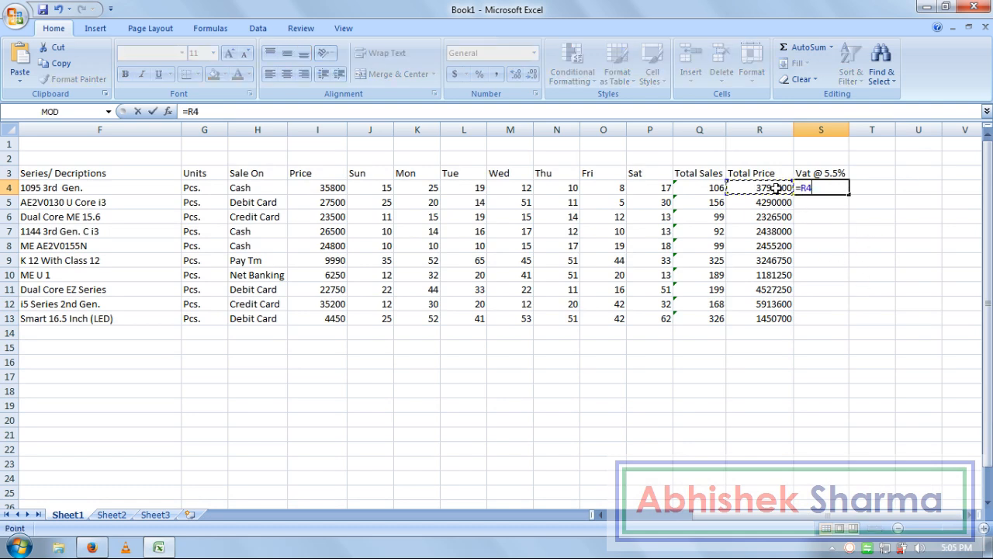
pyautogui.write('*')
pyautogui.press('Return')
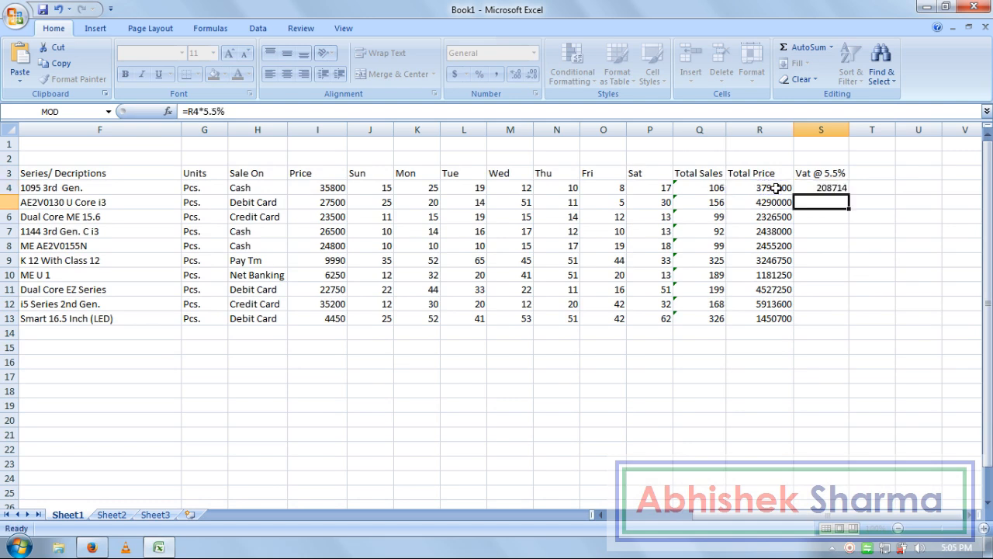
# - Enter =R5*5.5% in S5 and fill the VAT formulas from S4:S5 down through S13
pyautogui.write('=')
pyautogui.click(757, 204)
pyautogui.write('*')
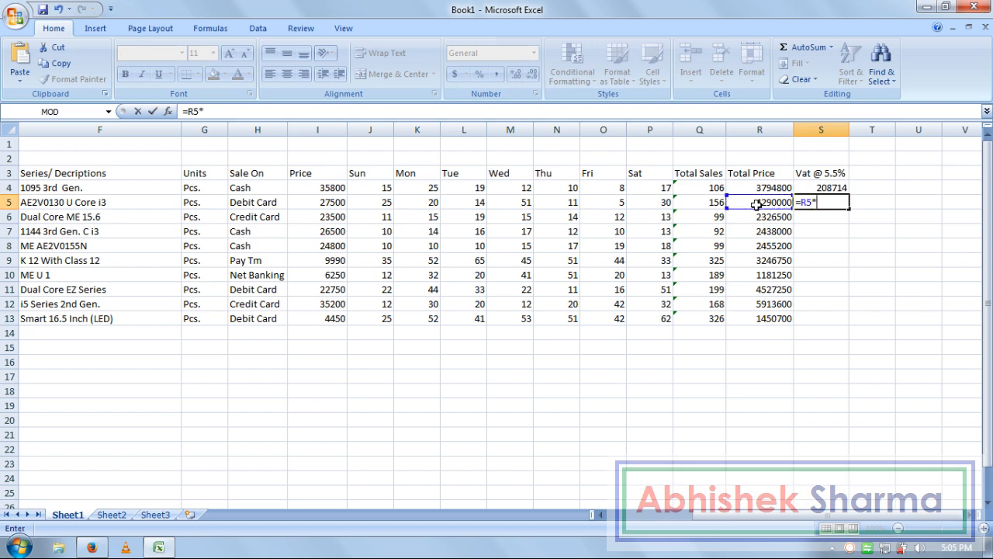
pyautogui.write('5.5%')
pyautogui.press('Return')
pyautogui.moveTo(833, 187); pyautogui.dragTo(855, 324)
pyautogui.click(881, 246)
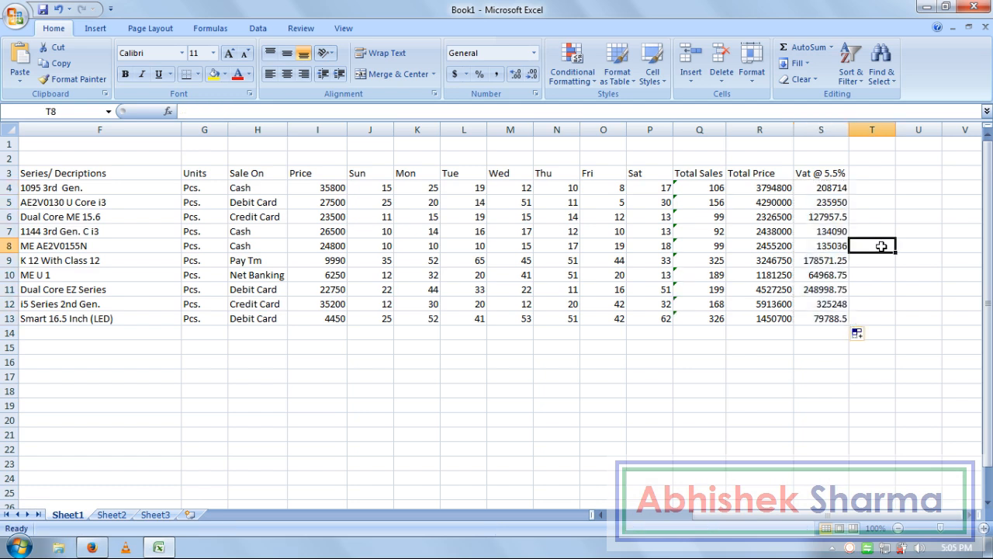
# - Head the column after the VAT as Total Amount Included With Vat in T3 and fit column T's width to the heading
pyautogui.click(863, 174)
pyautogui.moveTo(895, 129); pyautogui.dragTo(964, 133)
pyautogui.write('Total')
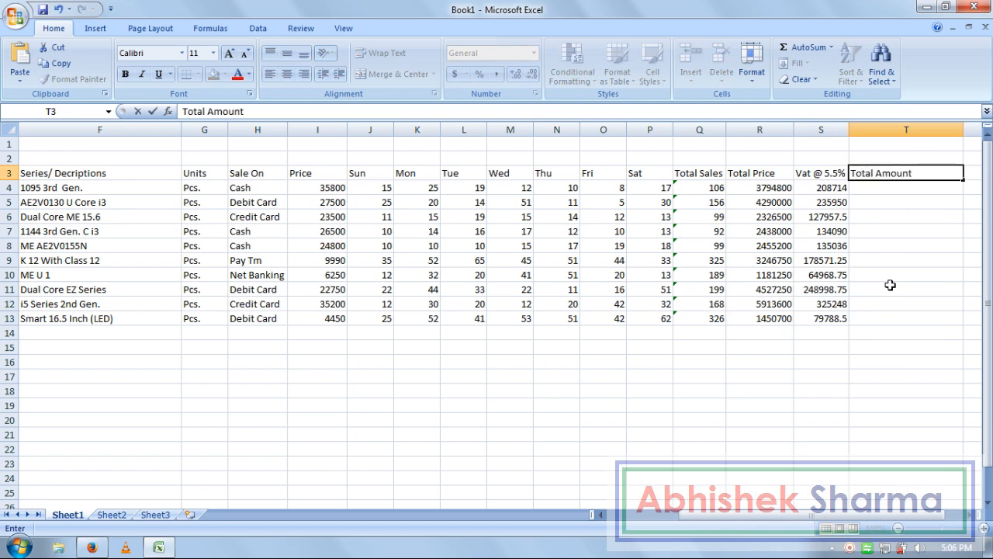
pyautogui.write('Amount Included With Vat')
pyautogui.press('Return')
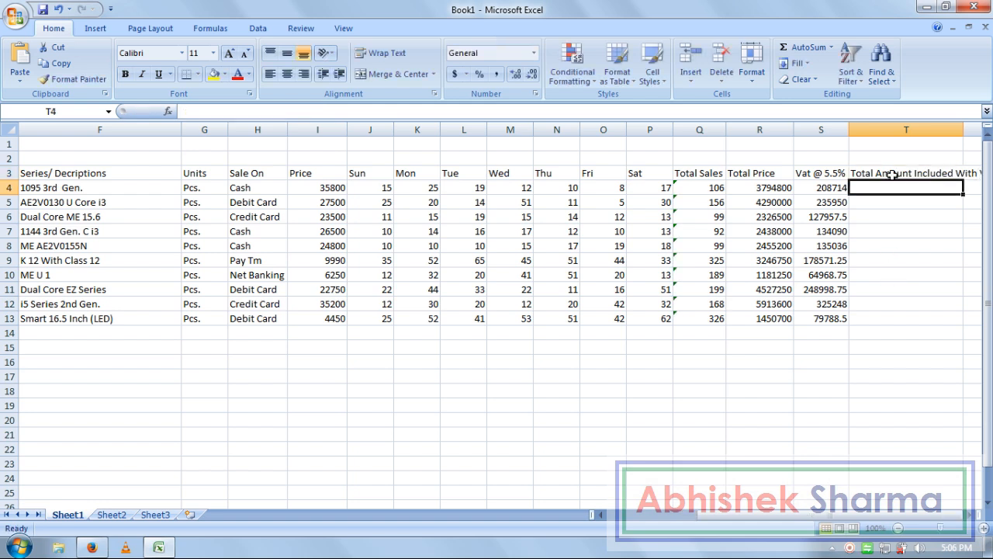
pyautogui.doubleClick(964, 130)
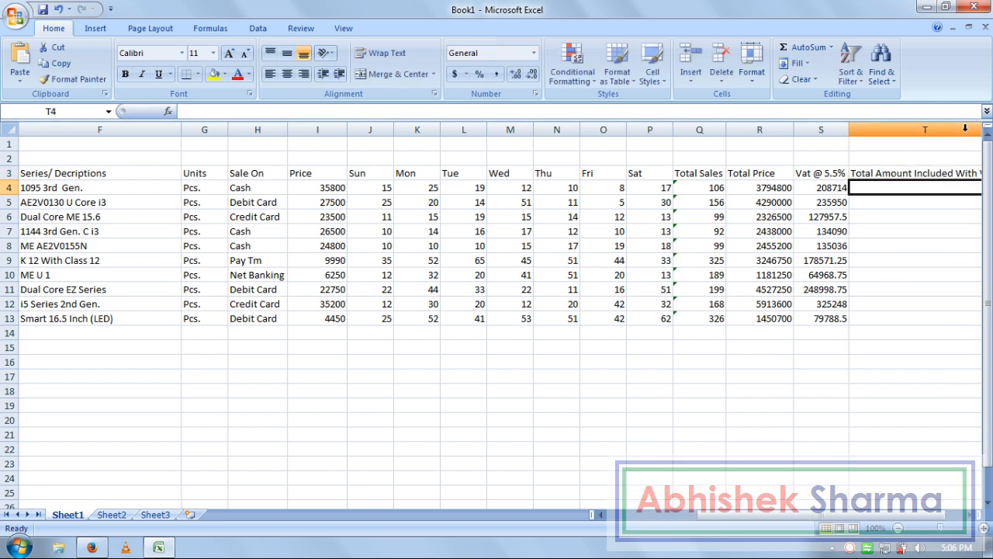
pyautogui.click(929, 172)
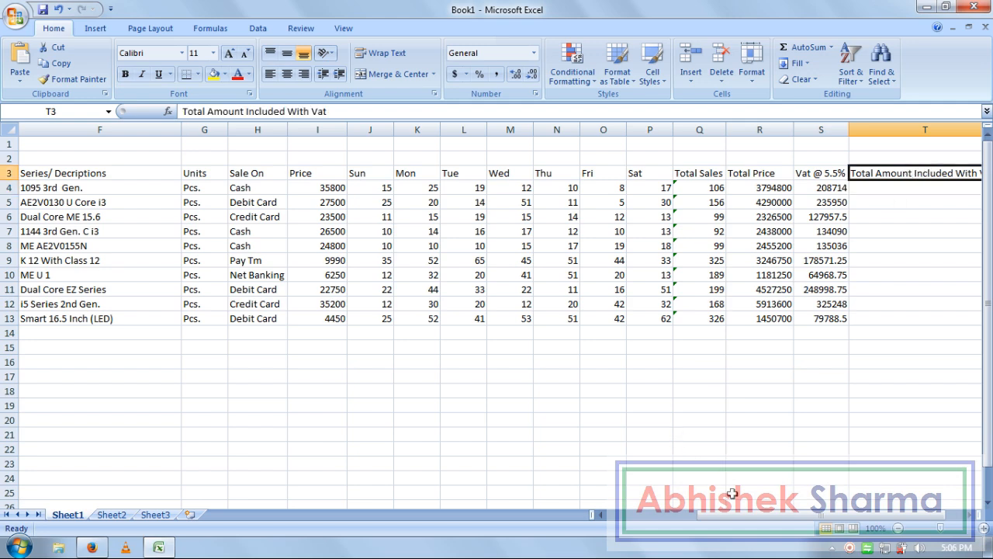
pyautogui.moveTo(736, 516); pyautogui.dragTo(780, 517)
pyautogui.moveTo(773, 227); pyautogui.dragTo(766, 216)
pyautogui.click(740, 173)
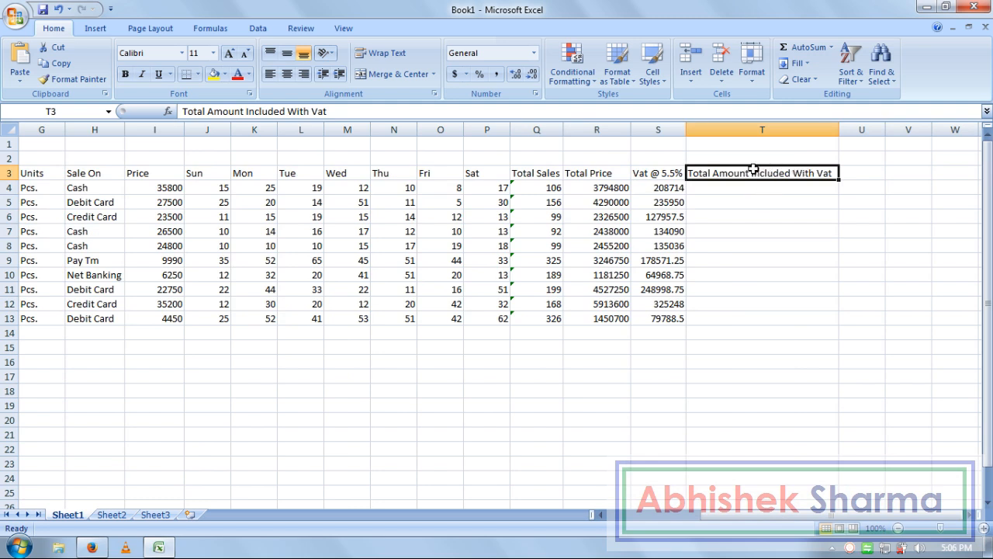
# - Split the column T heading over two cells, moving Total Amount up to T2 and leaving Included With Vat in T3
pyautogui.doubleClick(753, 173)
pyautogui.hotkey('shift', 'Home')
pyautogui.hotkey('ctrl', 'c')
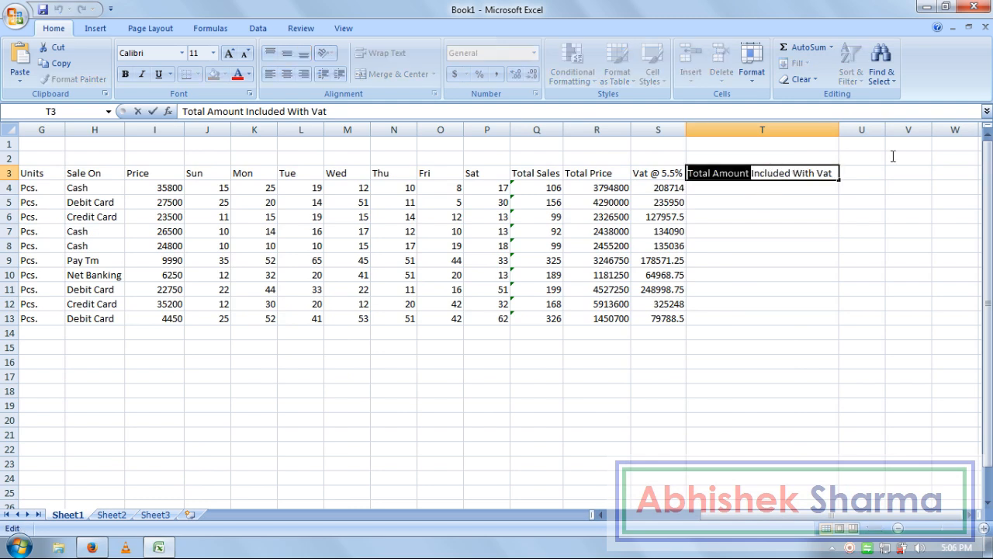
pyautogui.press('Delete')
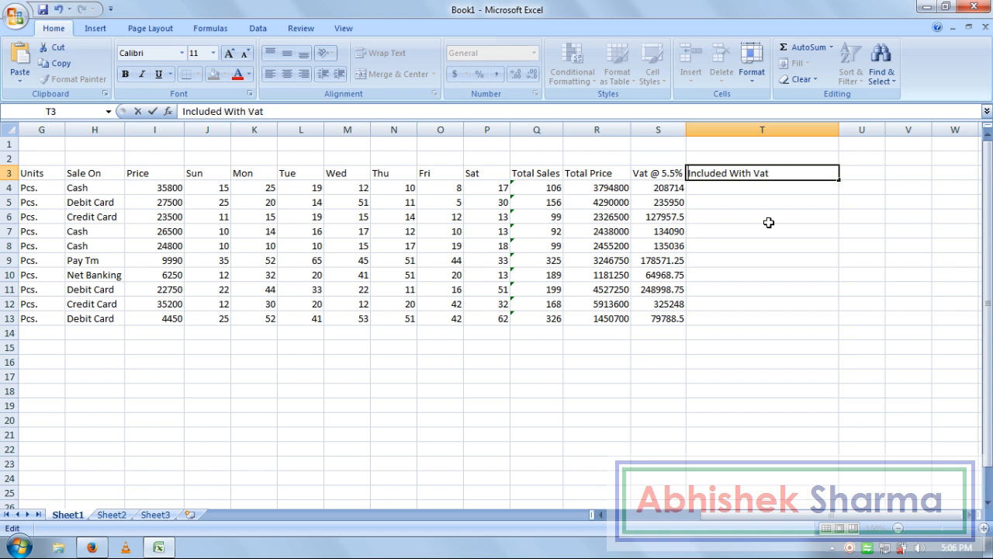
pyautogui.press('Return')
pyautogui.press('Up')
pyautogui.press('Up')
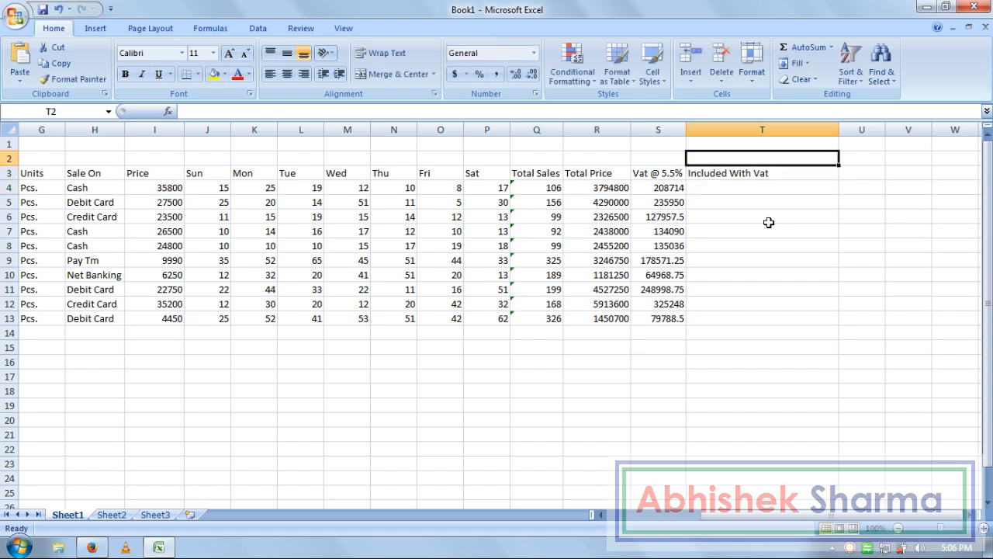
pyautogui.hotkey('ctrl', 'v')
pyautogui.press('Return')
pyautogui.click(773, 202)
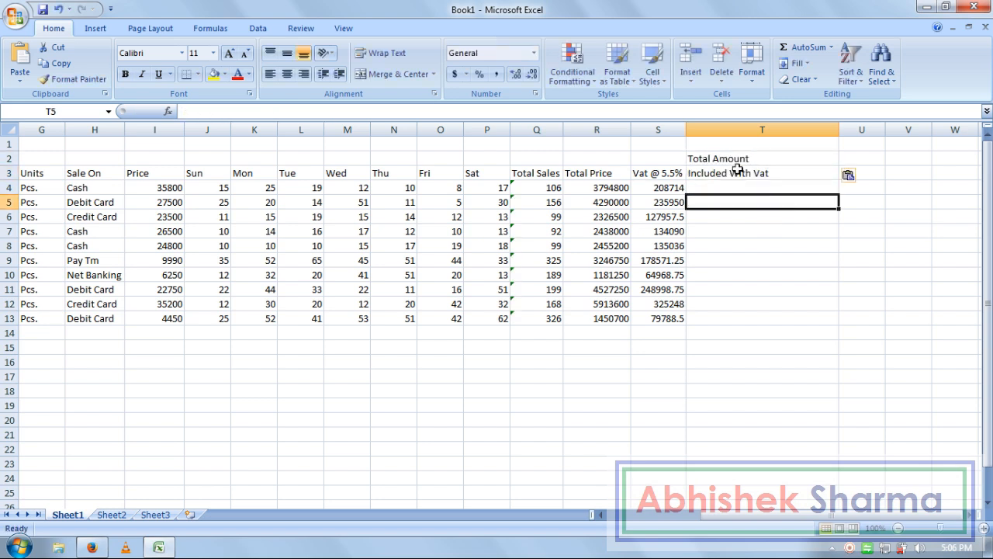
pyautogui.click(762, 162)
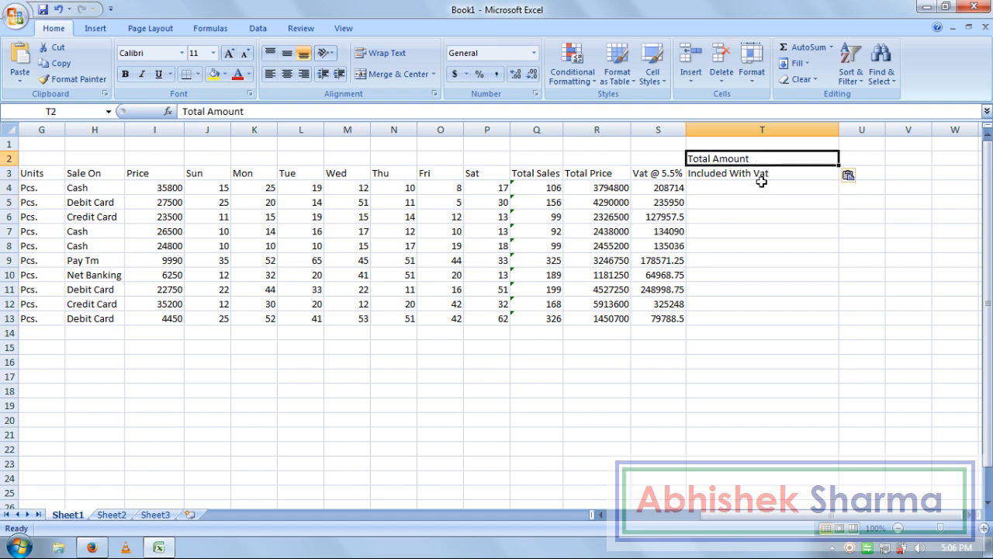
# - Calculate the first record's total amount including VAT in T4 with =R4+S4
pyautogui.click(769, 186)
pyautogui.write('=')
pyautogui.click(620, 188)
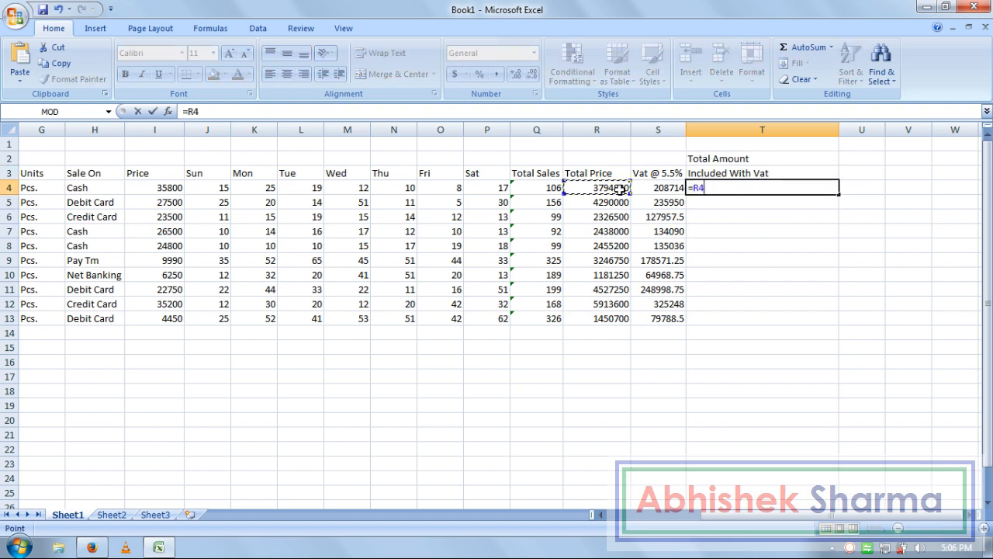
pyautogui.write('+')
pyautogui.click(668, 187)
pyautogui.press('Return')
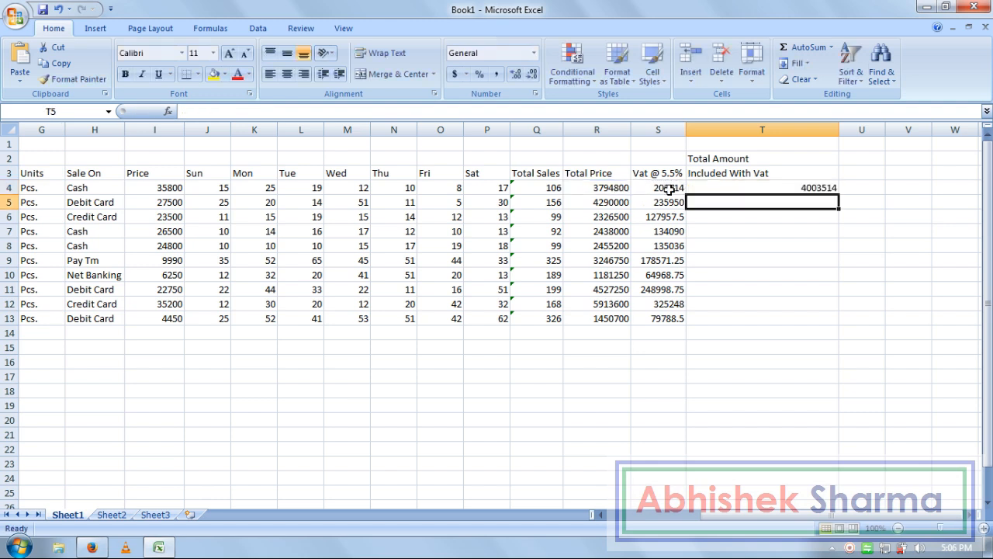
# - Calculate the second record's total amount including VAT in T5 with =R5+S5
pyautogui.write('=')
pyautogui.click(606, 202)
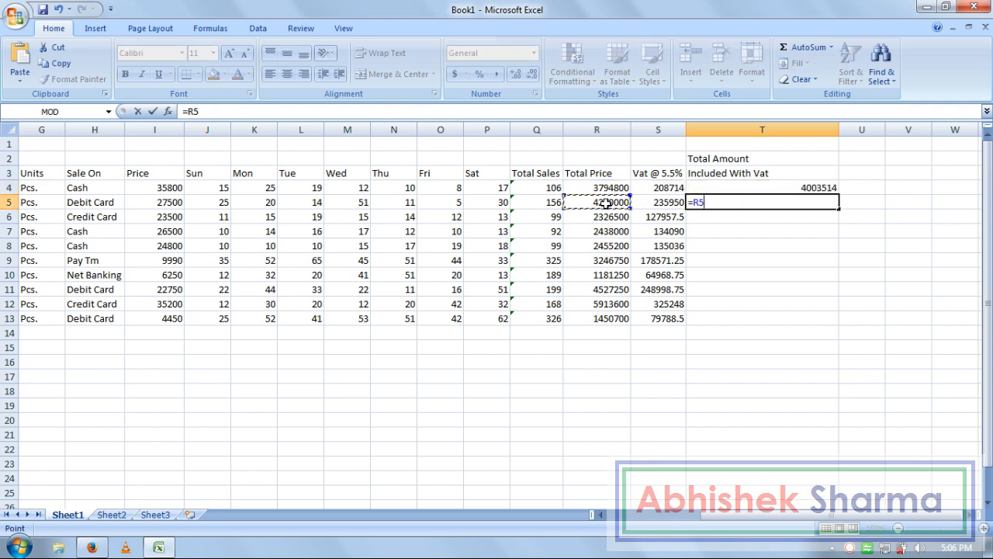
pyautogui.write('+')
pyautogui.click(662, 202)
pyautogui.press('Return')
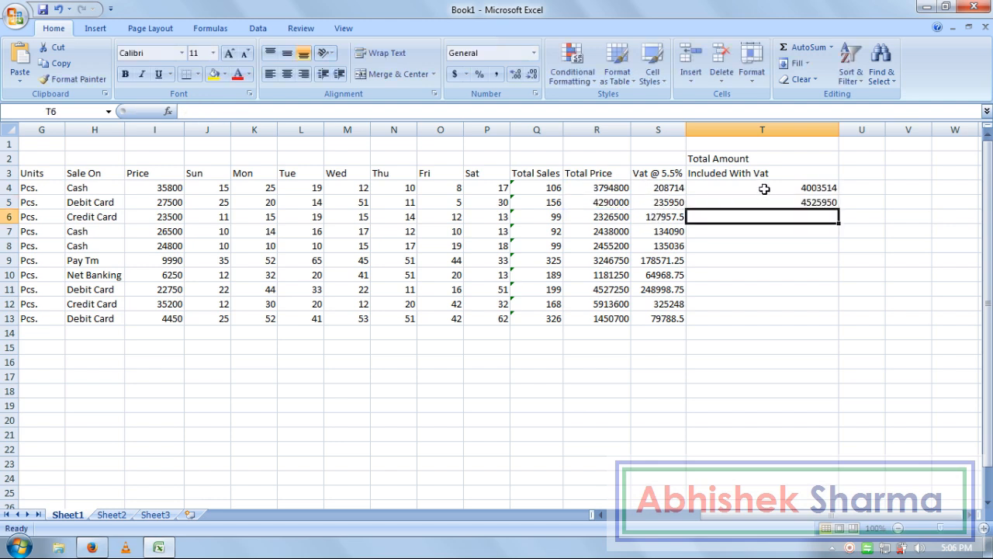
# - Fill the total amount formulas from T4:T5 down through T13 and fit column T's width to its contents
pyautogui.click(762, 203)
pyautogui.moveTo(761, 189); pyautogui.dragTo(764, 198)
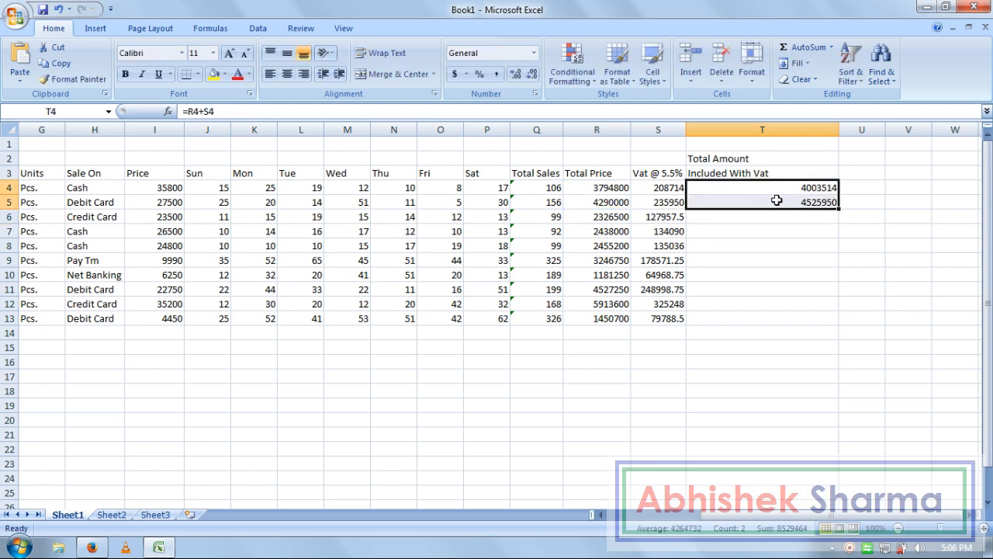
pyautogui.moveTo(840, 208); pyautogui.dragTo(844, 332)
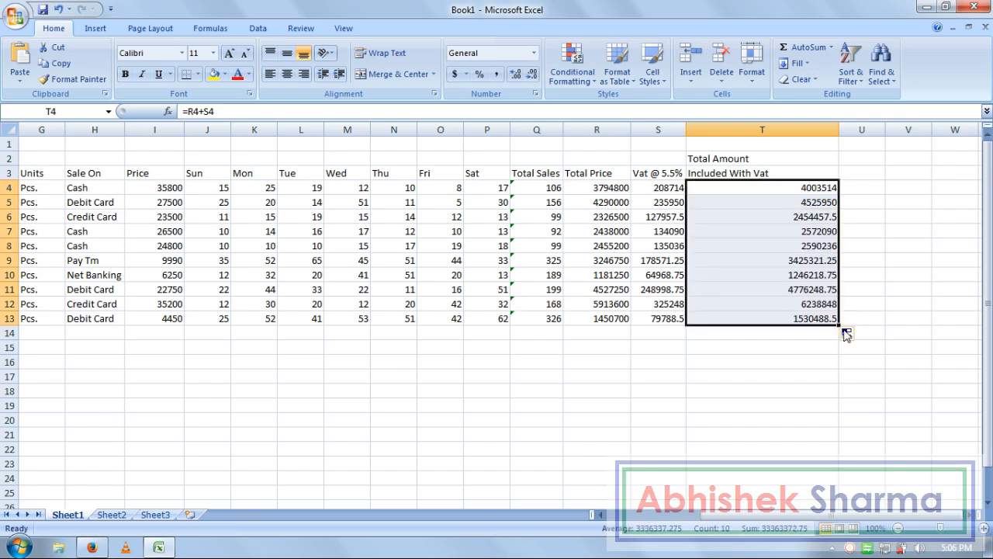
pyautogui.doubleClick(837, 127)
pyautogui.click(796, 280)
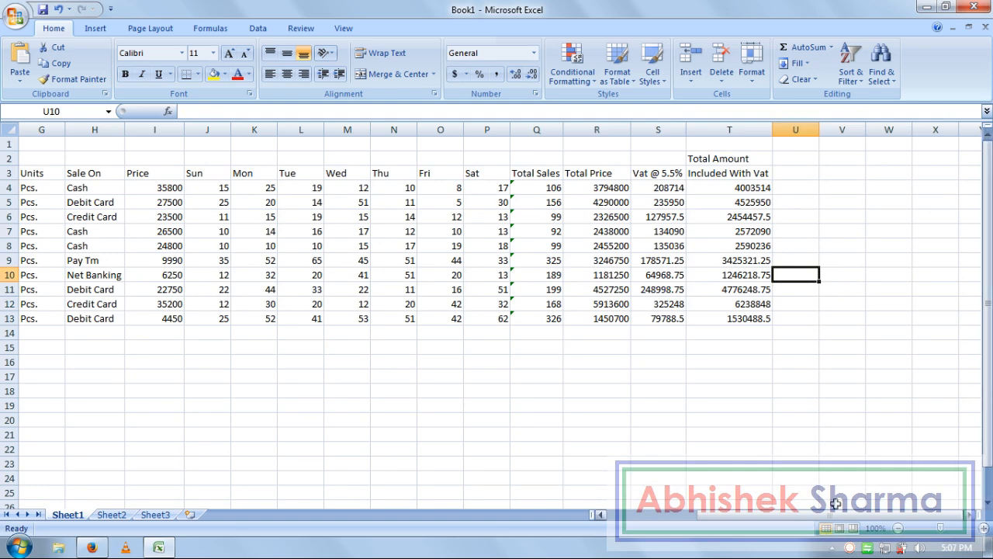
# - Enter the dates 12-feb-2017 above Sun in J2 and 13-feb-2017 above Mon in K2
pyautogui.moveTo(835, 519); pyautogui.dragTo(780, 525)
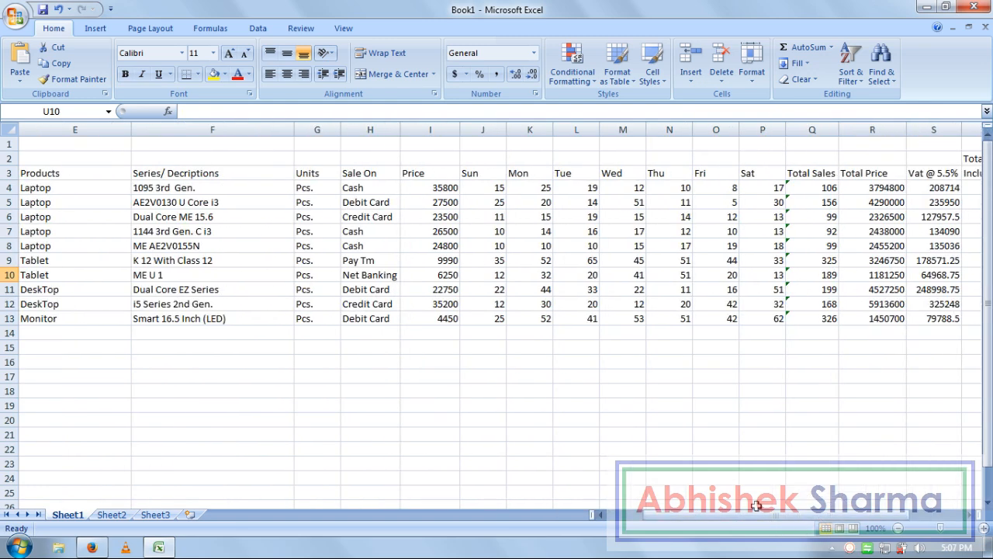
pyautogui.click(483, 159)
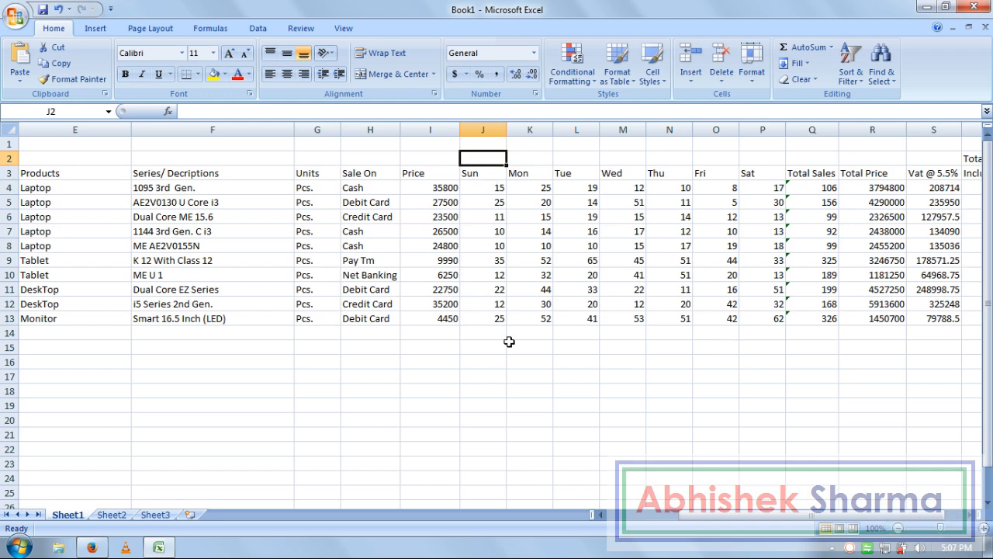
pyautogui.write('12-feb-2017')
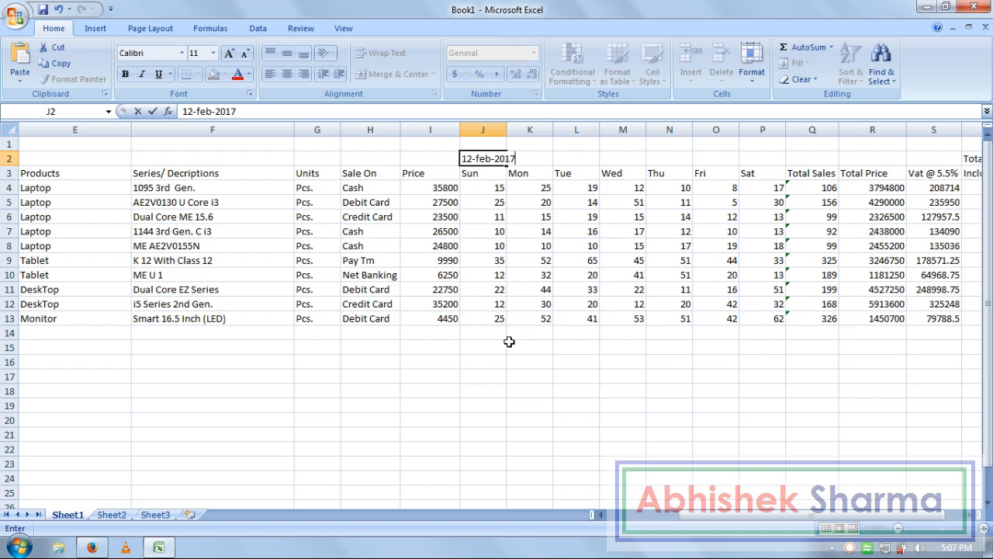
pyautogui.press('Return')
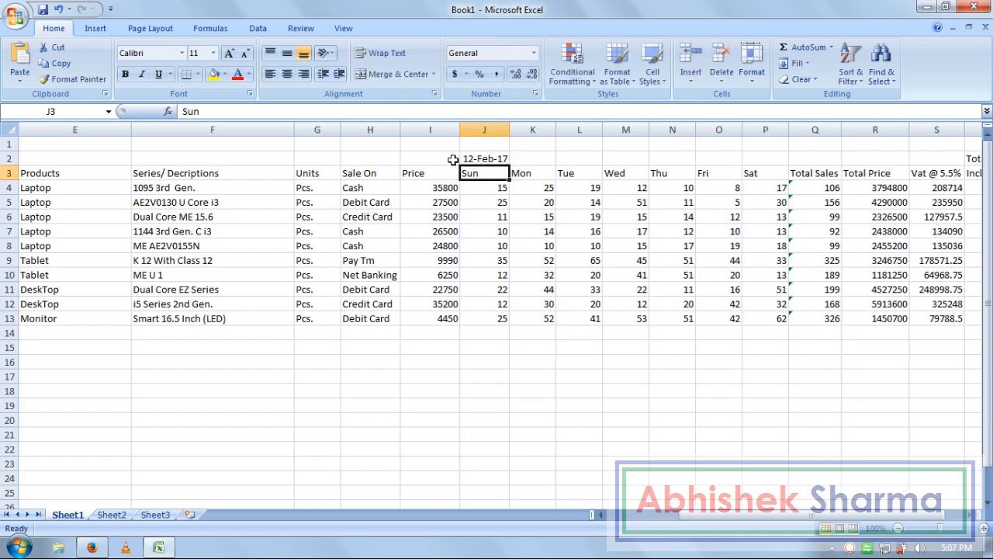
pyautogui.click(536, 158)
pyautogui.write('13-feb-2017')
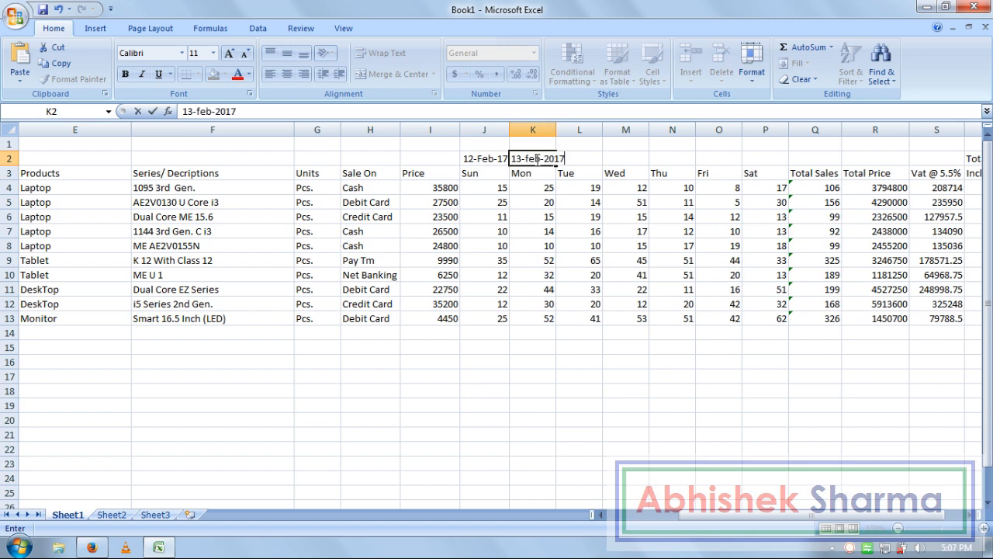
pyautogui.press('Return')
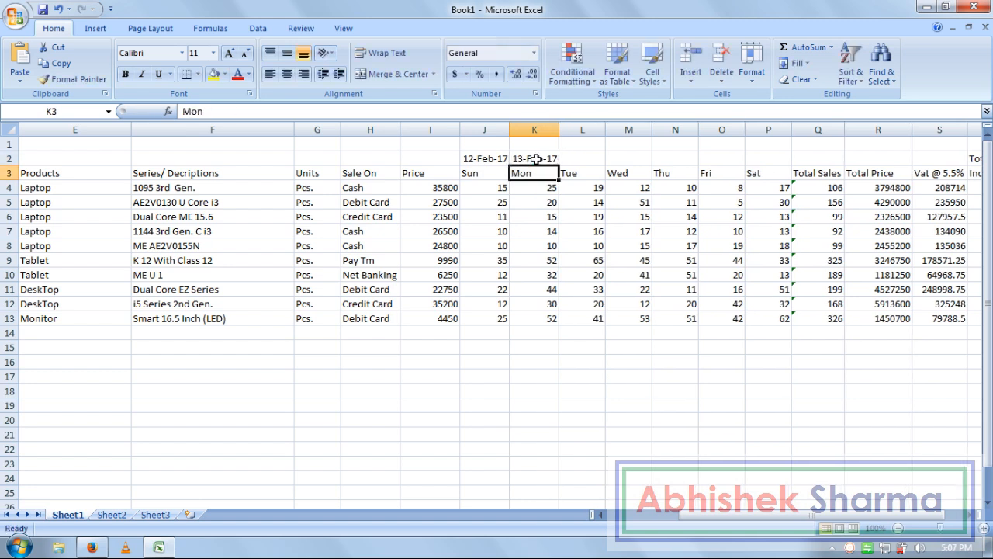
# - Fill the date series from J2:K2 across through P2 and autofit the widths of columns J to P
pyautogui.moveTo(497, 158); pyautogui.dragTo(773, 157)
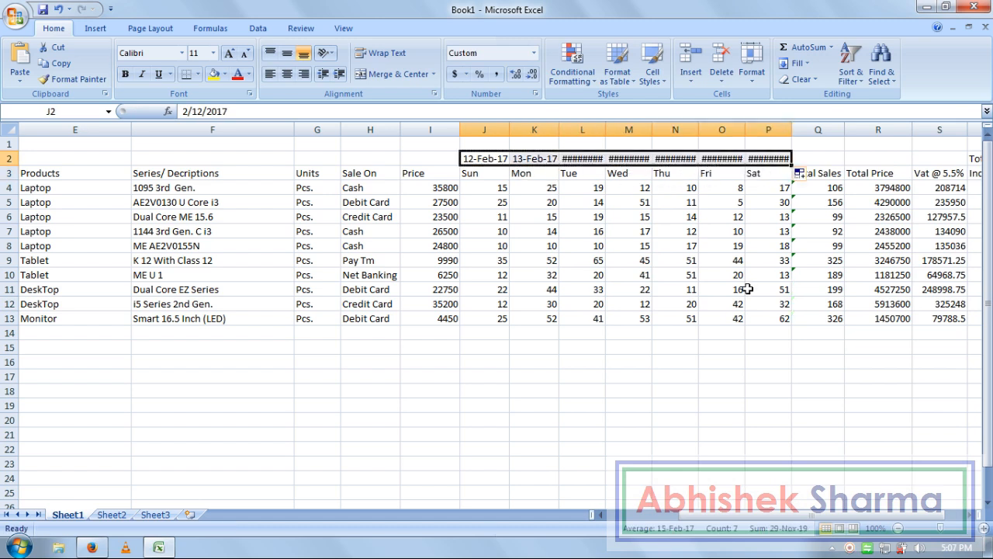
pyautogui.click(752, 78)
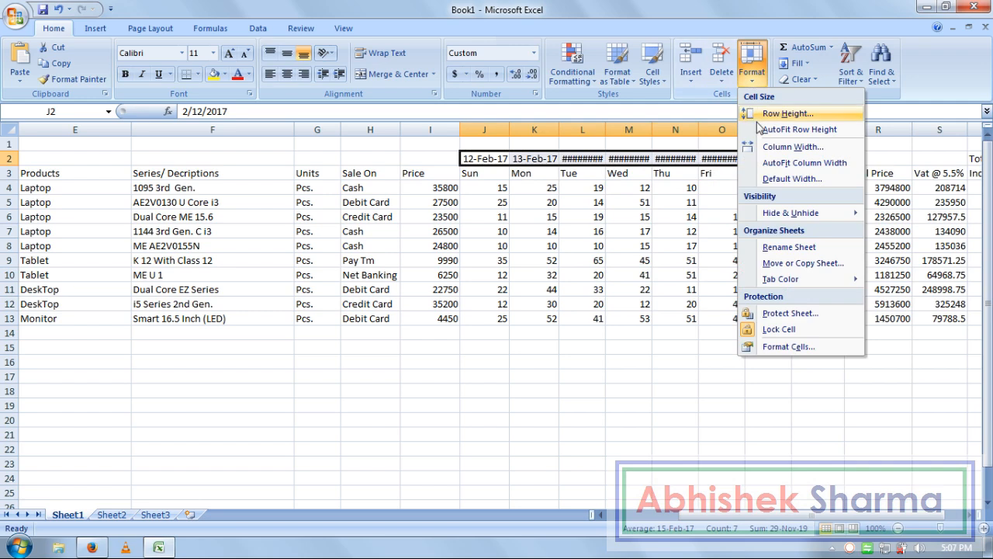
pyautogui.click(771, 163)
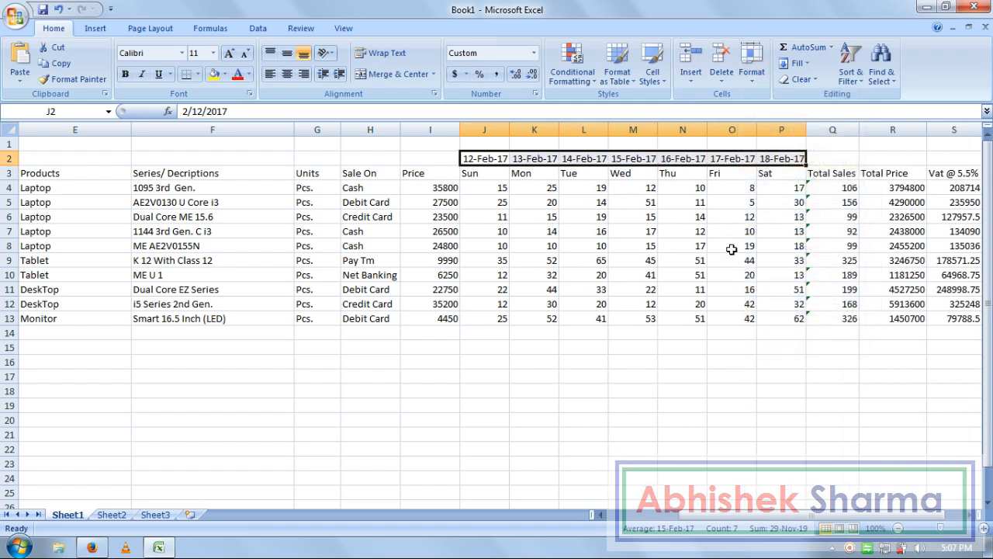
pyautogui.click(732, 246)
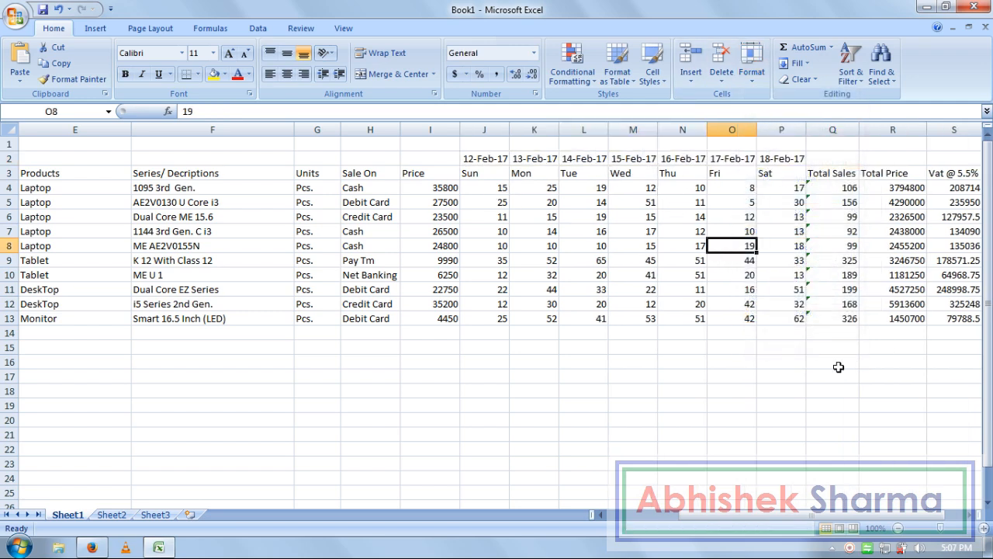
# - Format heading rows 2 and 3 with a black fill and bold yellow text
pyautogui.moveTo(716, 514)
pyautogui.mouseDown()
pyautogui.moveTo(649, 503)
pyautogui.moveTo(720, 508)
pyautogui.mouseUp()
pyautogui.moveTo(825, 515); pyautogui.dragTo(701, 505)
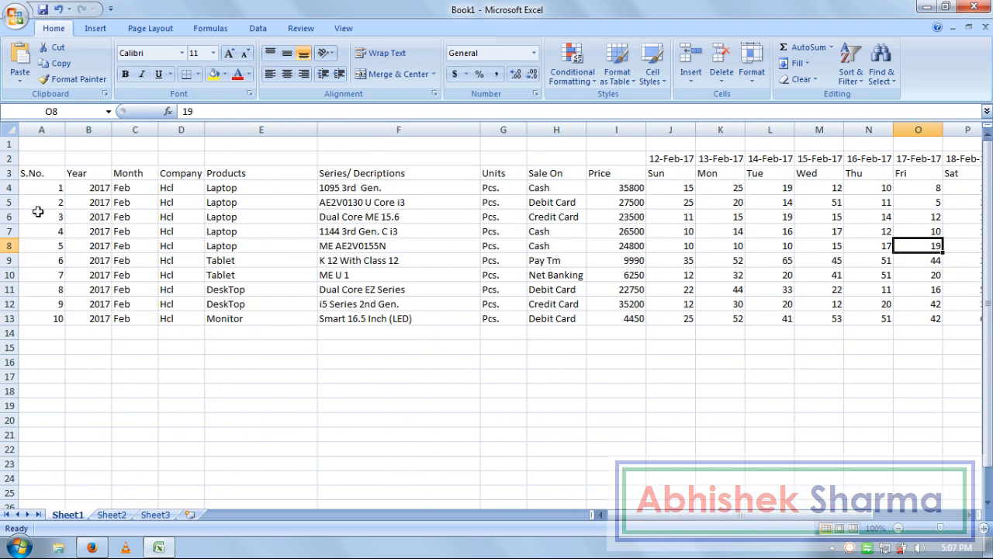
pyautogui.moveTo(8, 172); pyautogui.dragTo(8, 157)
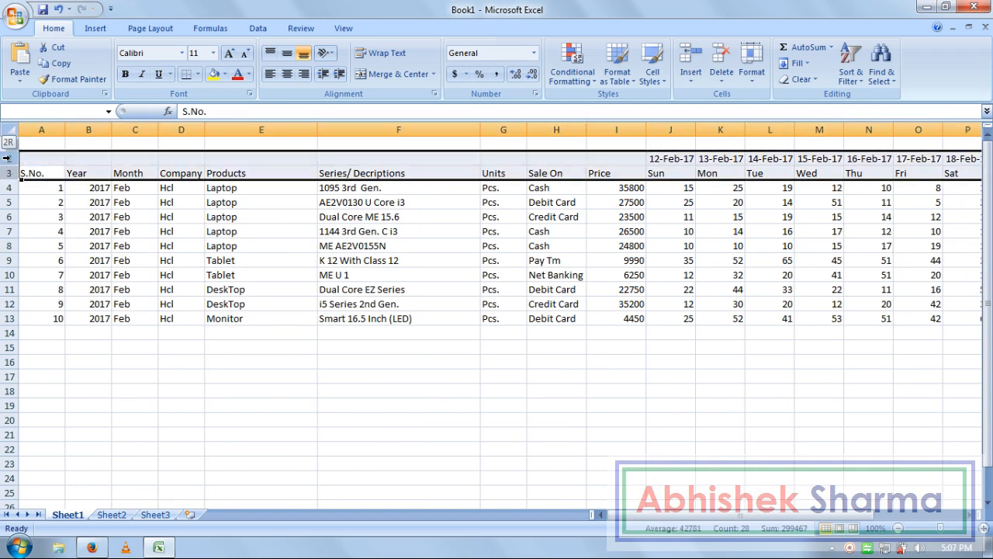
pyautogui.click(224, 75)
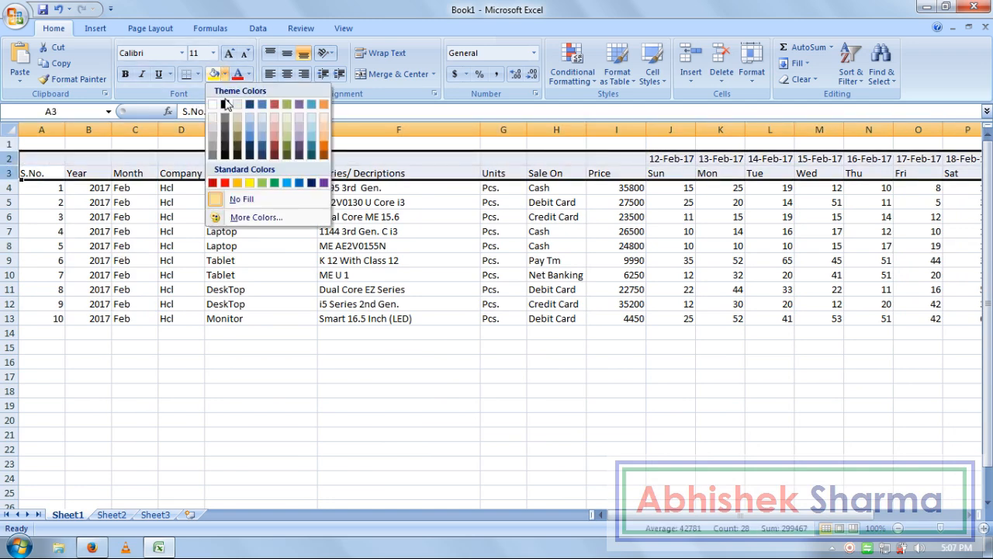
pyautogui.click(230, 107)
pyautogui.click(248, 75)
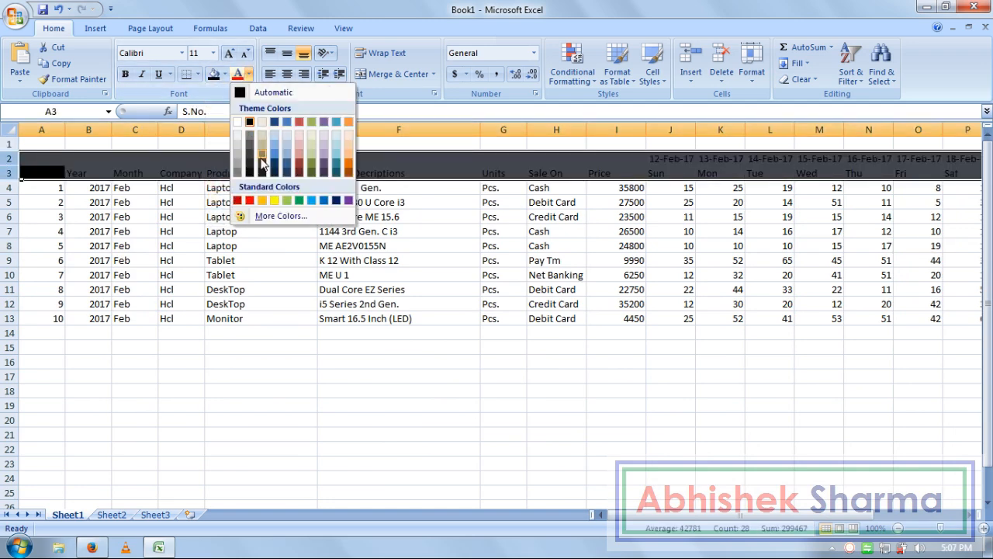
pyautogui.click(275, 201)
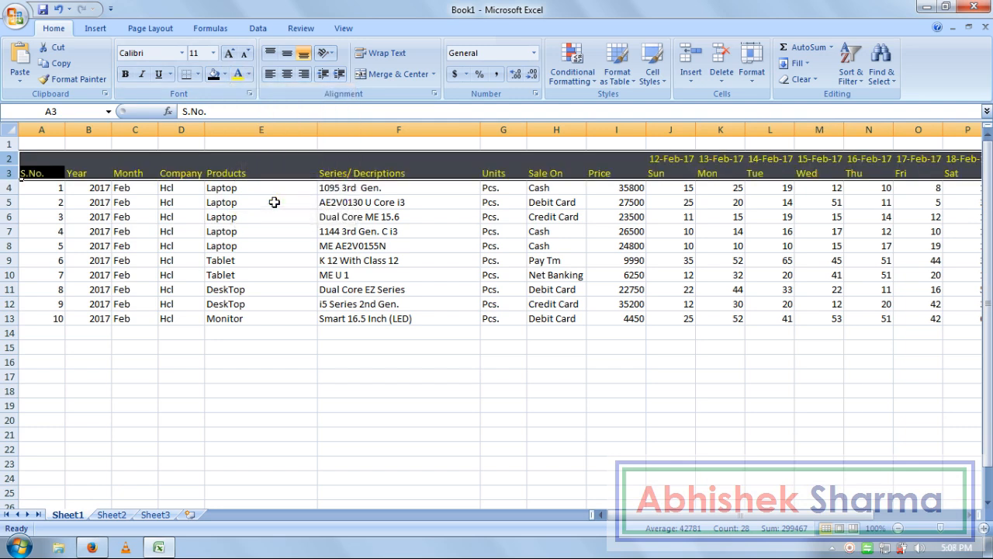
pyautogui.click(125, 74)
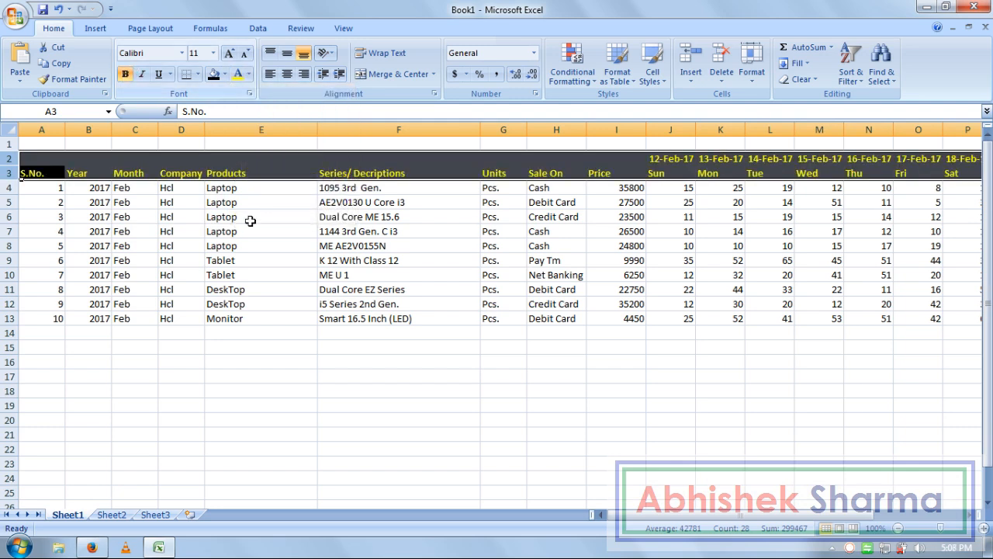
pyautogui.click(303, 272)
# - Apply all borders to the whole table range A2:T13
pyautogui.moveTo(762, 515)
pyautogui.mouseDown()
pyautogui.moveTo(853, 518)
pyautogui.moveTo(765, 527)
pyautogui.mouseUp()
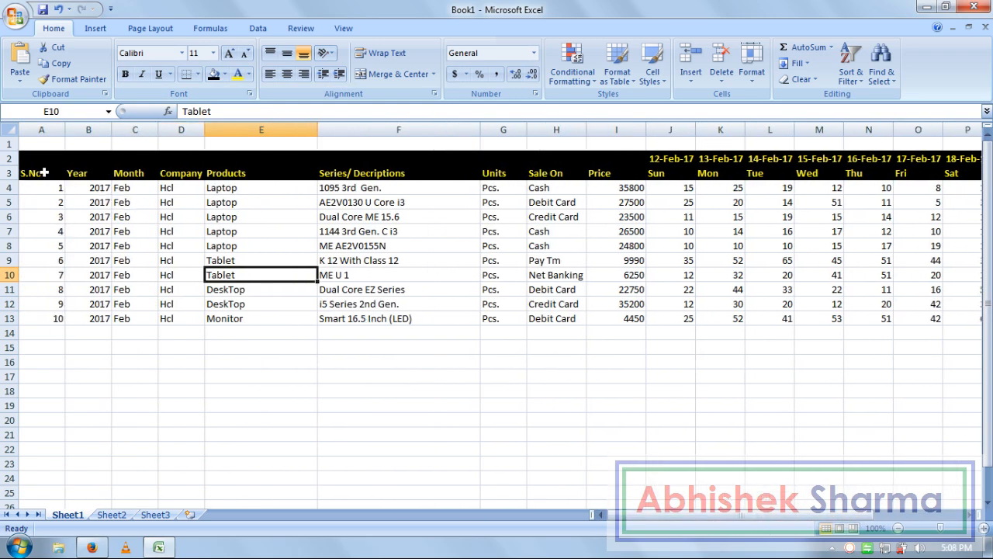
pyautogui.moveTo(39, 159); pyautogui.dragTo(734, 318)
pyautogui.click(199, 75)
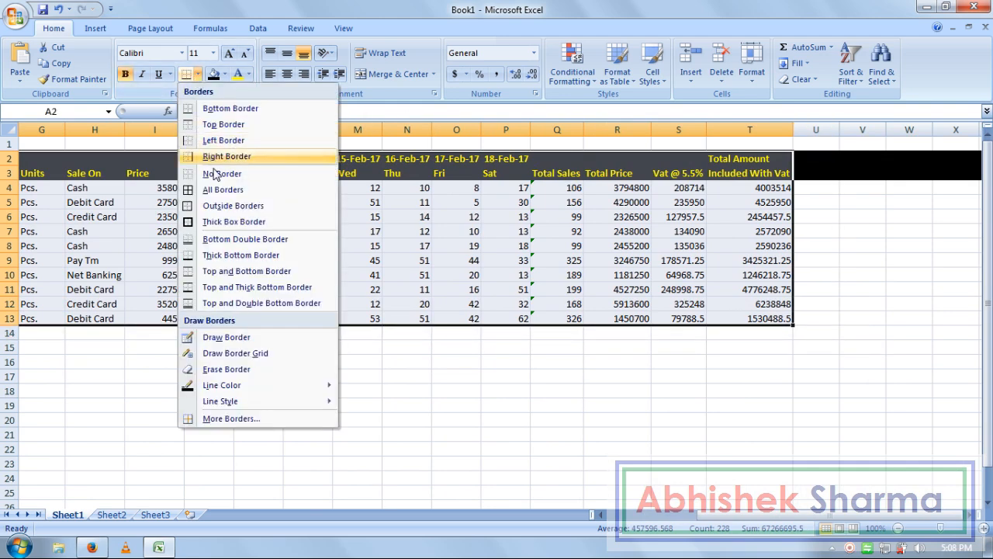
pyautogui.click(218, 191)
pyautogui.click(405, 293)
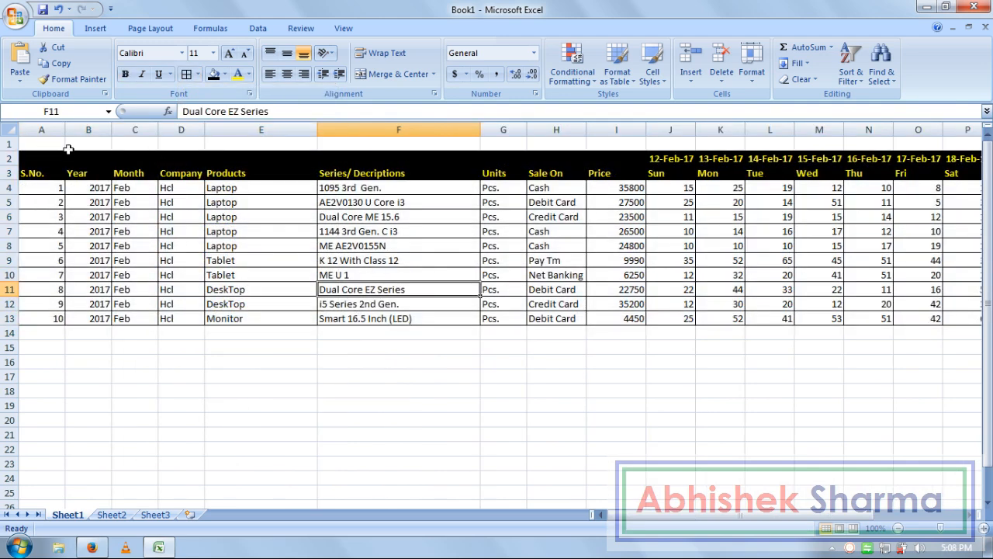
# - Insert three blank rows above the table at the head of the sheet
pyautogui.click(4, 142)
pyautogui.rightClick(5, 142)
pyautogui.click(31, 218)
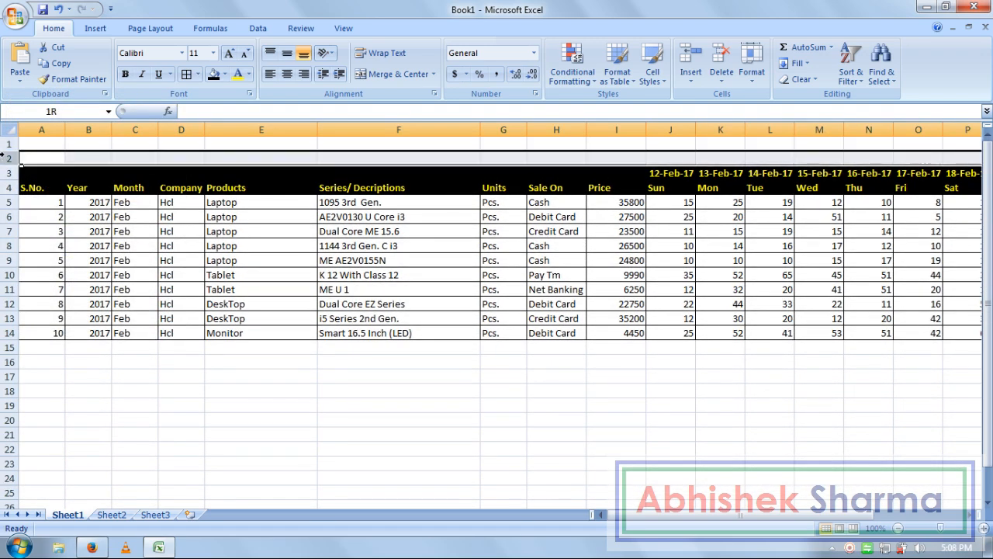
pyautogui.rightClick(8, 144)
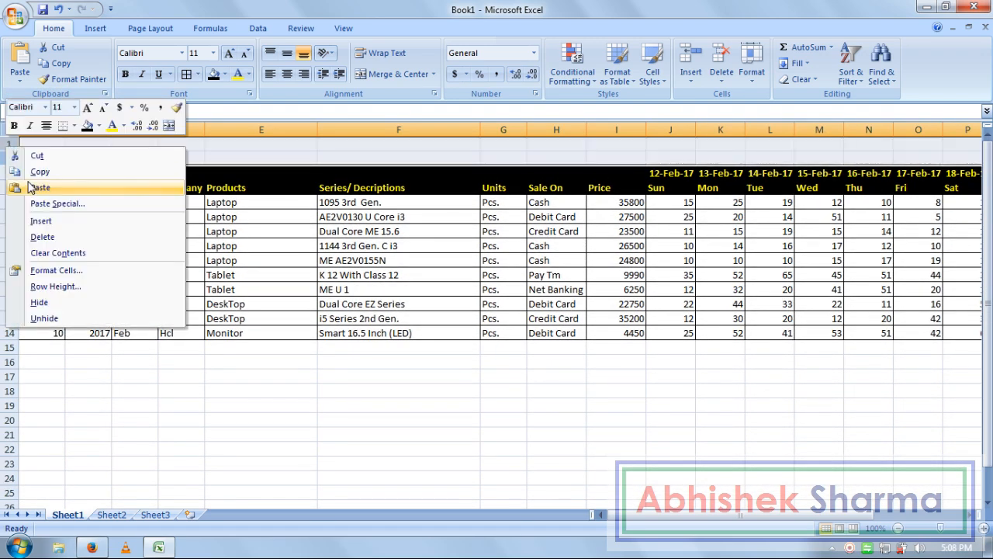
pyautogui.click(33, 221)
pyautogui.click(328, 246)
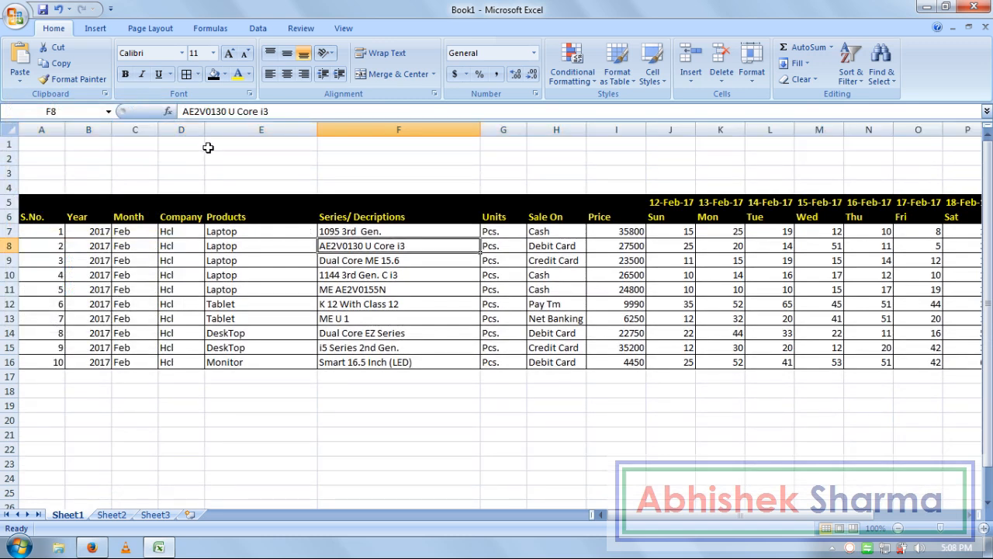
# - Merge and center A1:T4 and enter the title INVENTORY STOCKS WEEKLY REPORT
pyautogui.moveTo(59, 137); pyautogui.dragTo(772, 190)
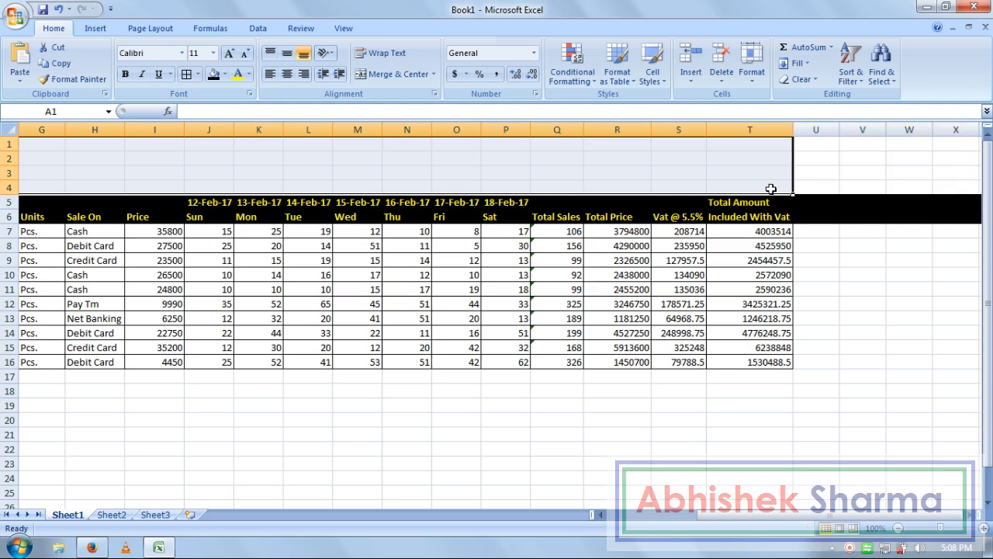
pyautogui.click(367, 75)
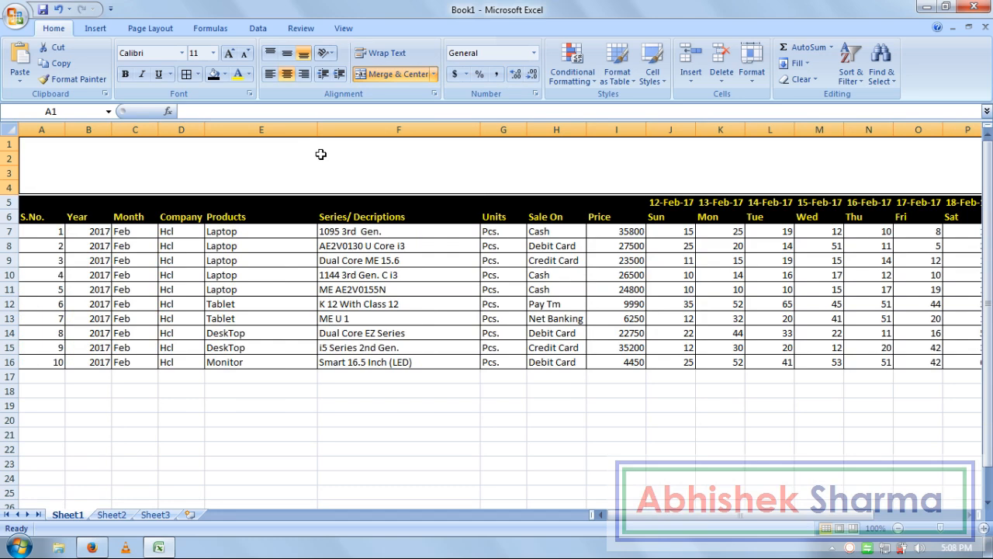
pyautogui.write('I')
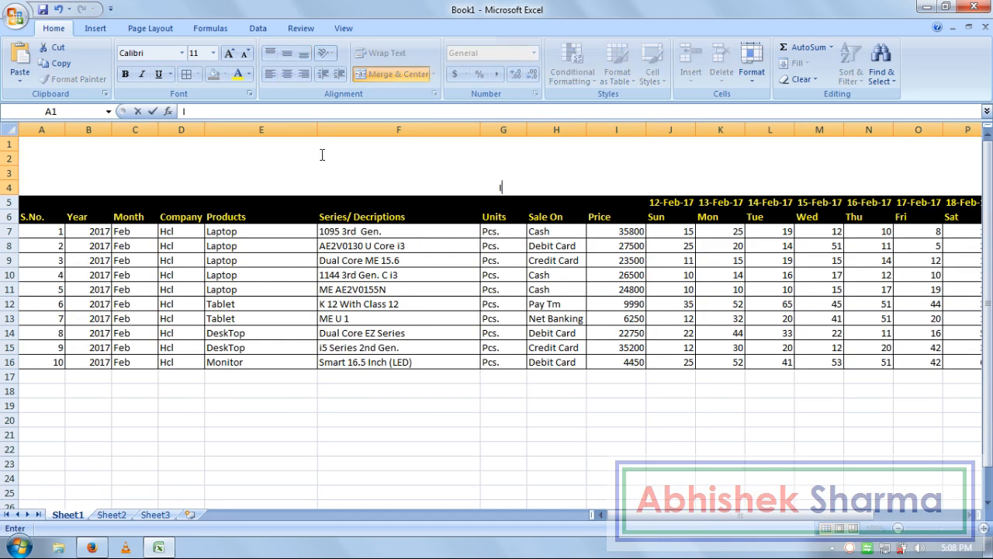
pyautogui.write('NVENTOSRY')
pyautogui.press('BackSpace')
pyautogui.press('BackSpace')
pyautogui.press('BackSpace')
pyautogui.write('RY')
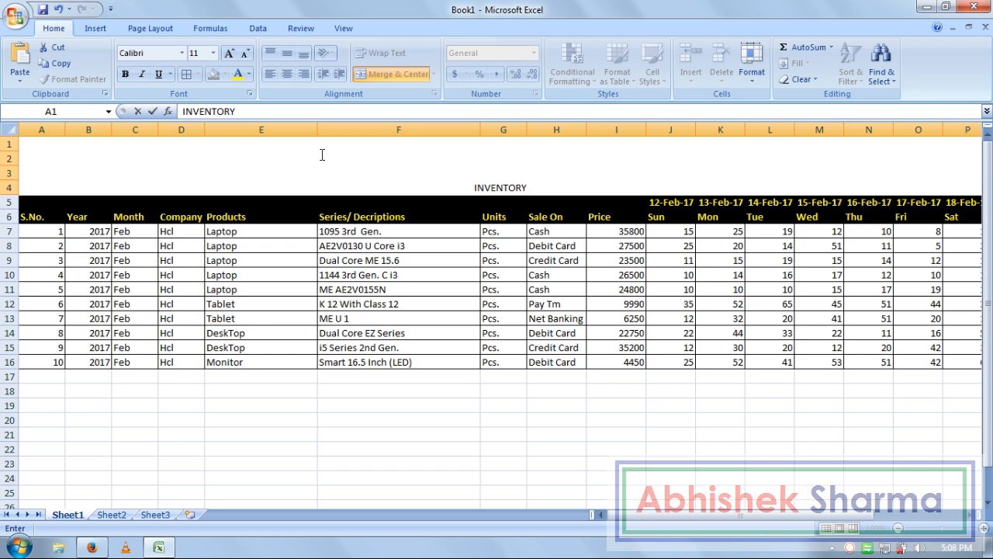
pyautogui.write(' ST')
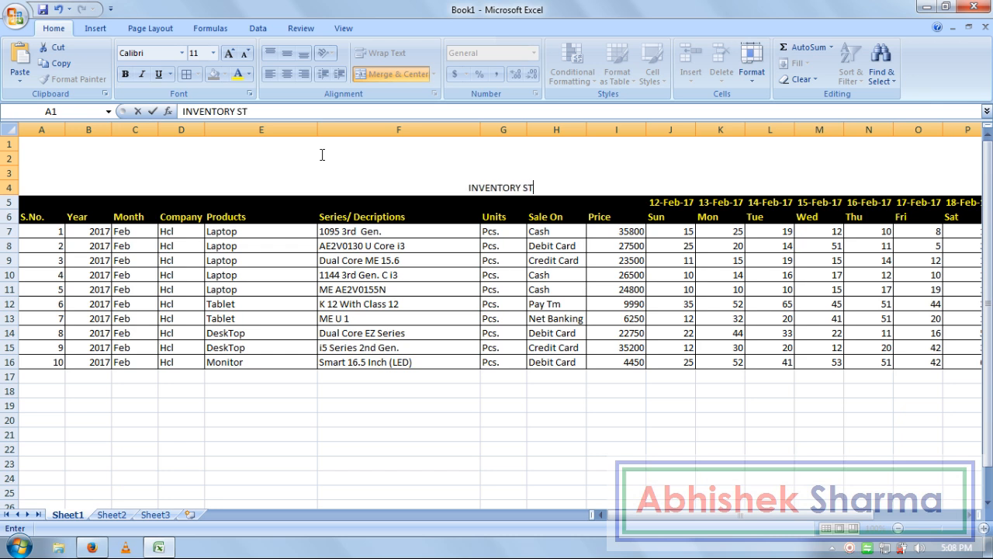
pyautogui.write('OCK')
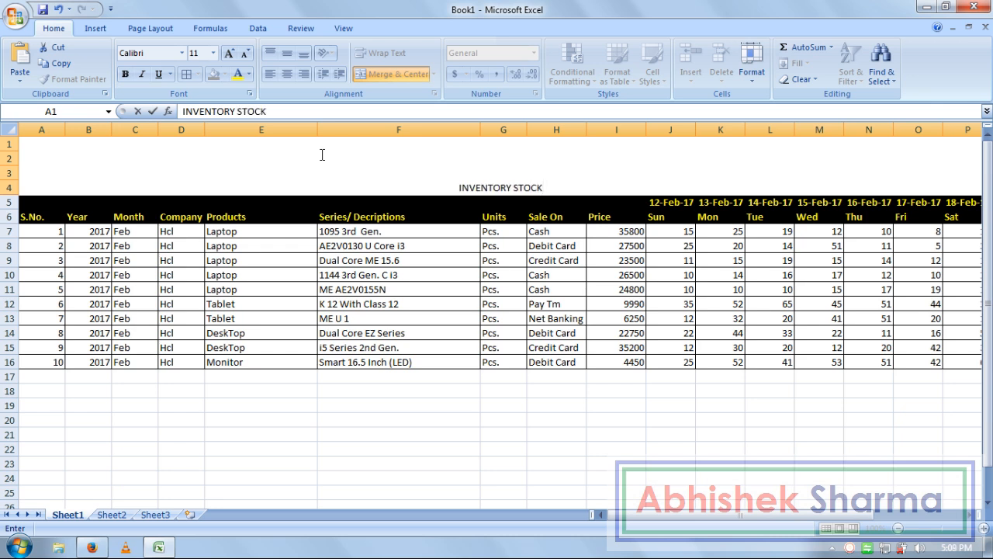
pyautogui.write('S')
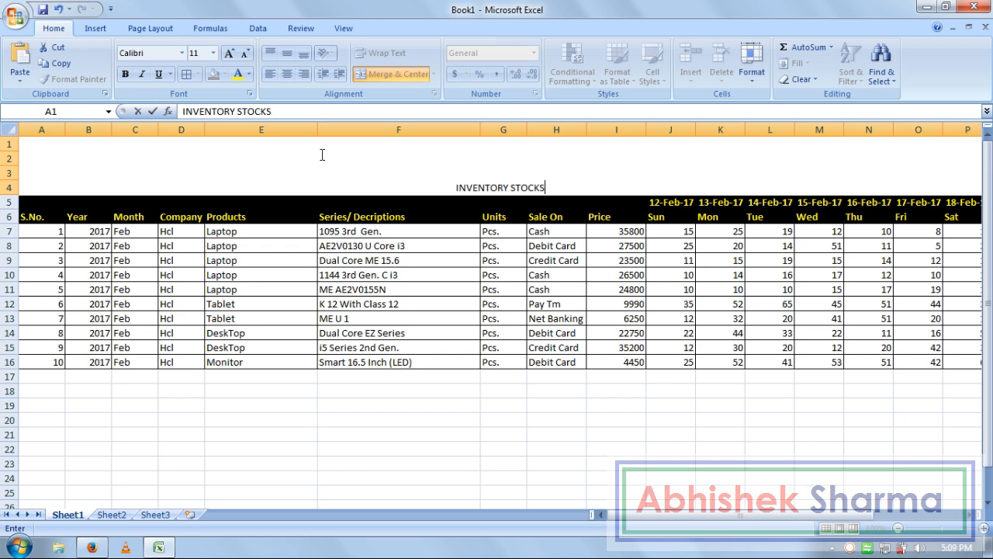
pyautogui.write(' WEE')
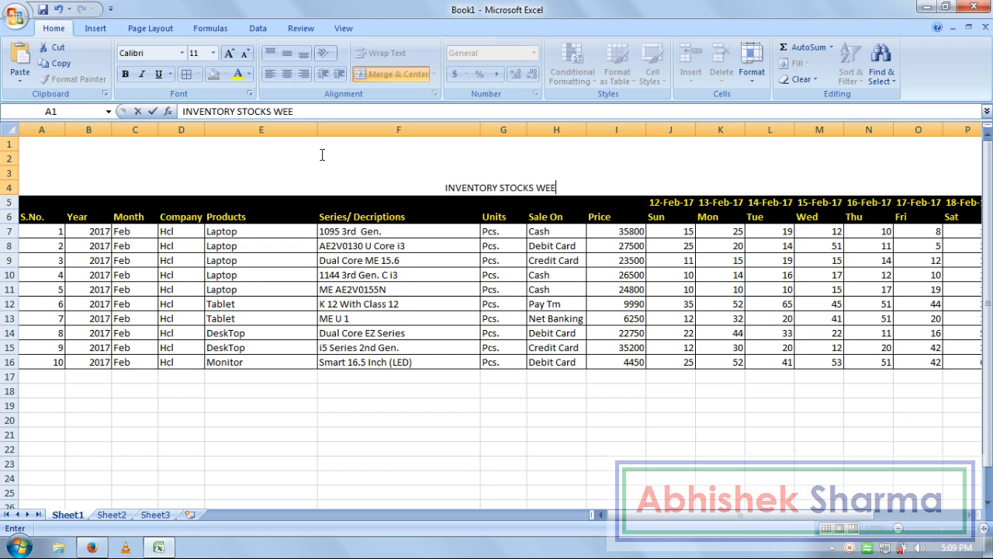
pyautogui.write('KLY REPORT')
pyautogui.click(322, 154)
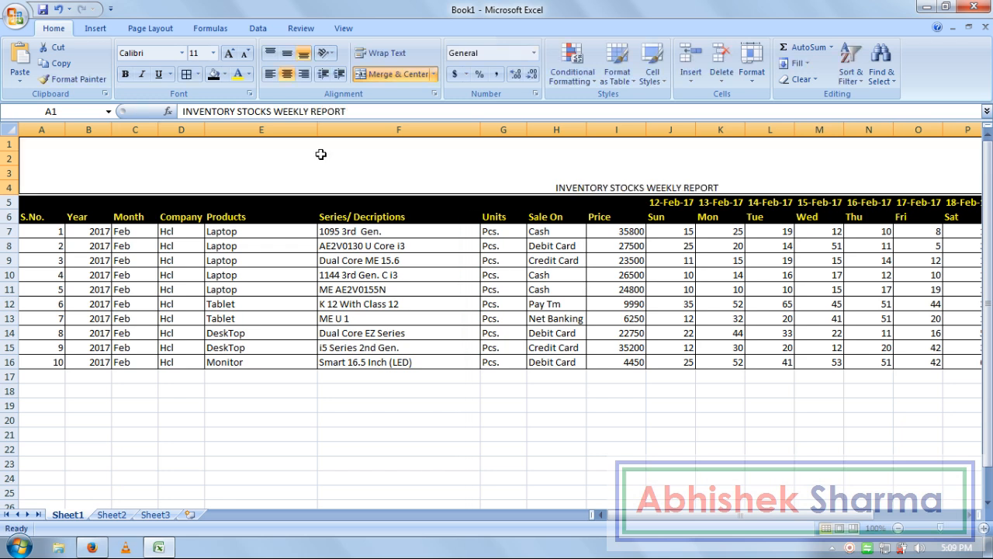
# - Insert the word DATABASE before REPORT in the merged title
pyautogui.click(307, 111)
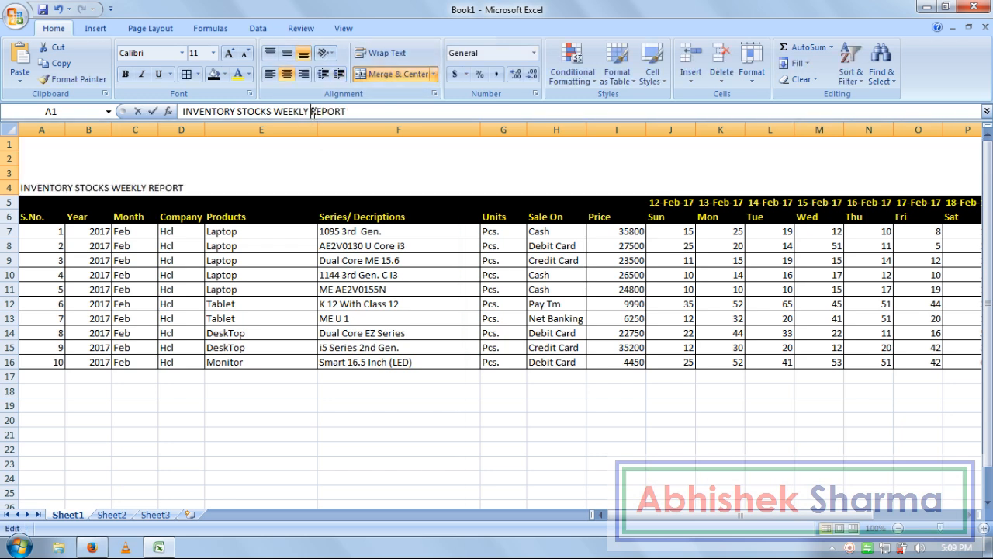
pyautogui.write('DATABASE')
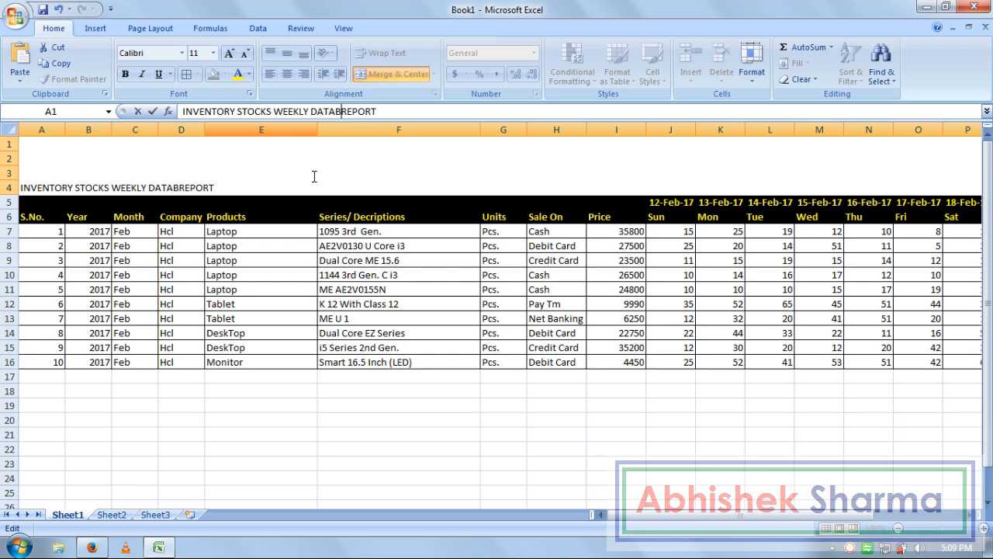
pyautogui.press('Return')
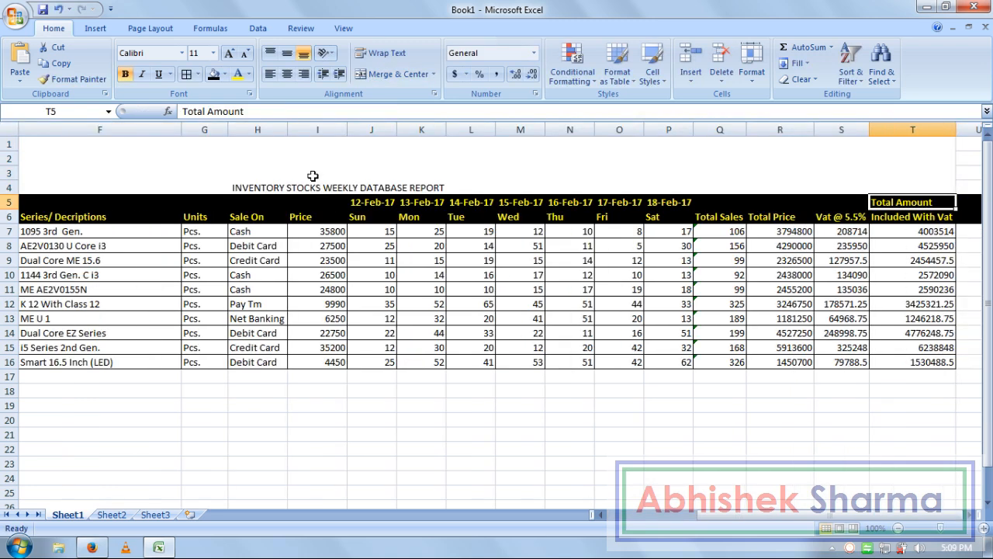
# - Vertically center the title in its merged block and enlarge its font to size 20
pyautogui.click(357, 190)
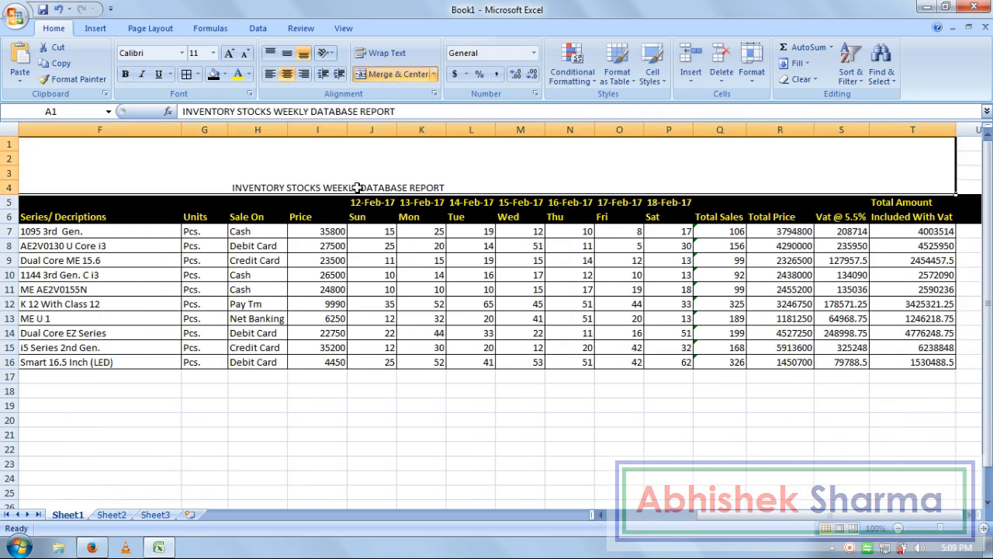
pyautogui.click(286, 53)
pyautogui.click(229, 56)
pyautogui.click(229, 56)
pyautogui.click(228, 56)
pyautogui.click(229, 56)
pyautogui.click(228, 56)
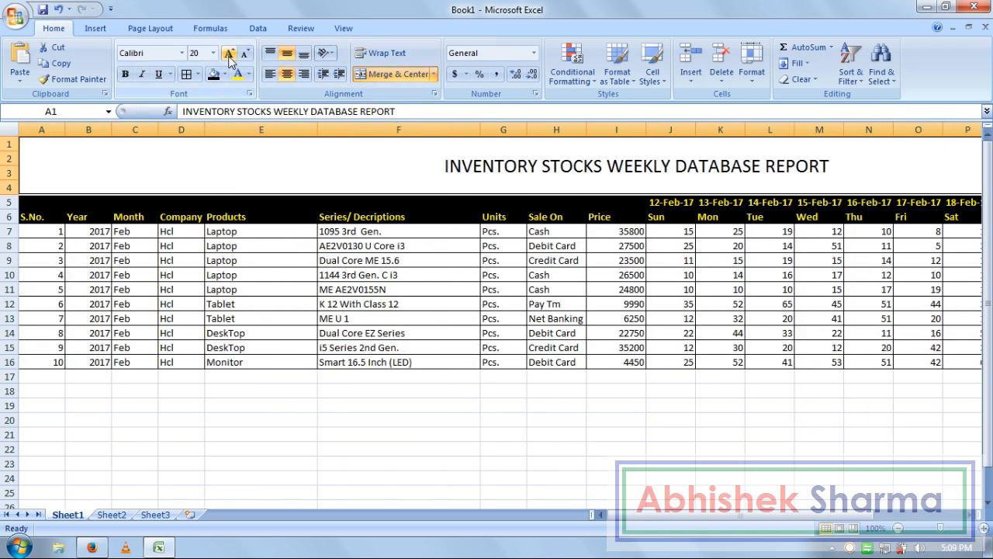
# - Apply a dark grey fill and white font colour to the title block
pyautogui.click(225, 74)
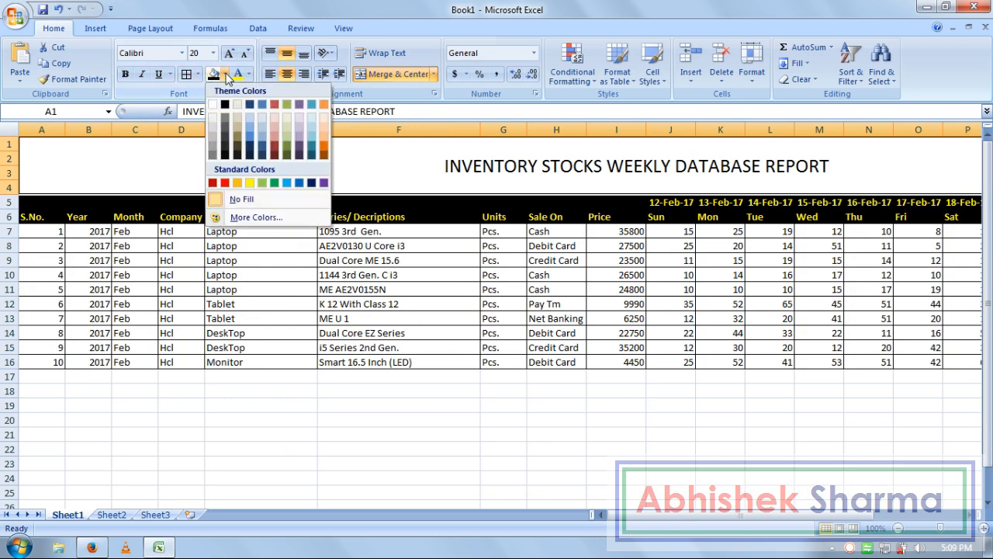
pyautogui.click(226, 140)
pyautogui.click(248, 73)
pyautogui.click(238, 122)
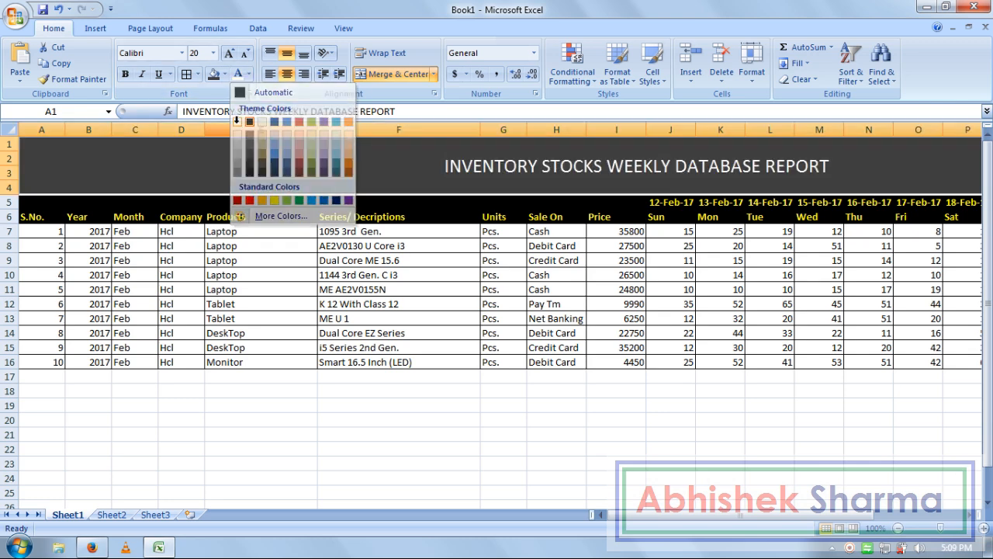
# - Make the title bold and enlarge its font by two more increments
pyautogui.click(126, 75)
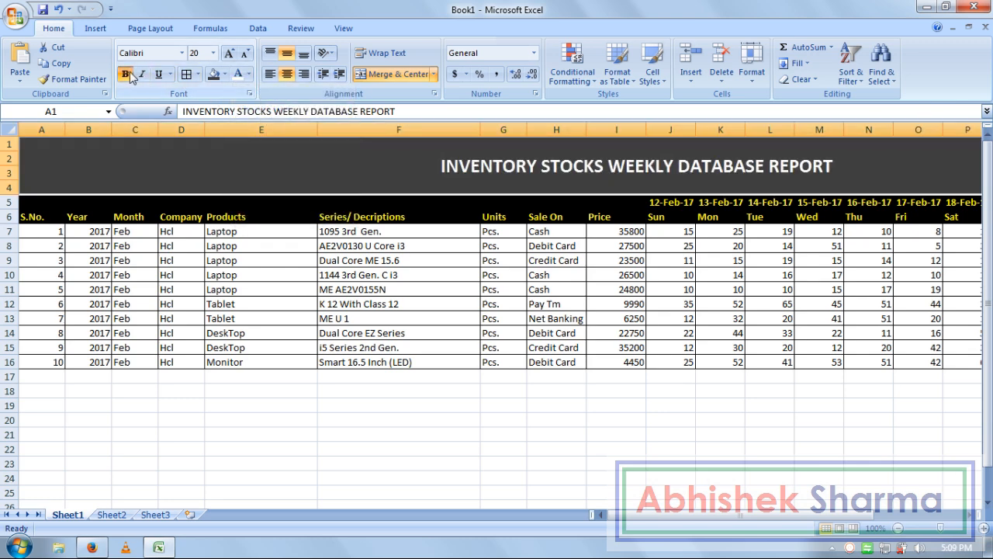
pyautogui.click(229, 53)
pyautogui.click(228, 53)
pyautogui.click(450, 303)
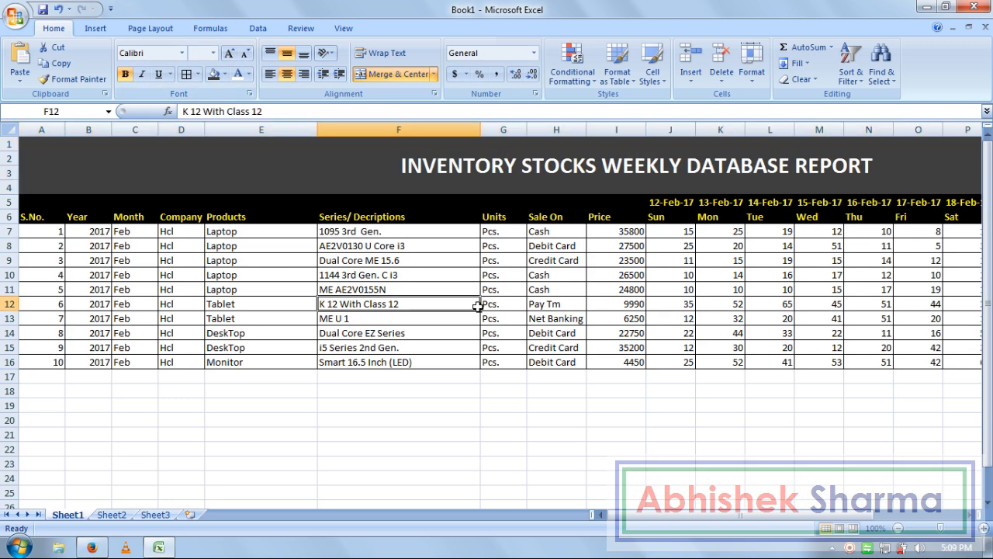
# - Autofit the column widths across the whole sheet
pyautogui.moveTo(842, 516)
pyautogui.mouseDown()
pyautogui.moveTo(956, 520)
pyautogui.moveTo(838, 535)
pyautogui.mouseUp()
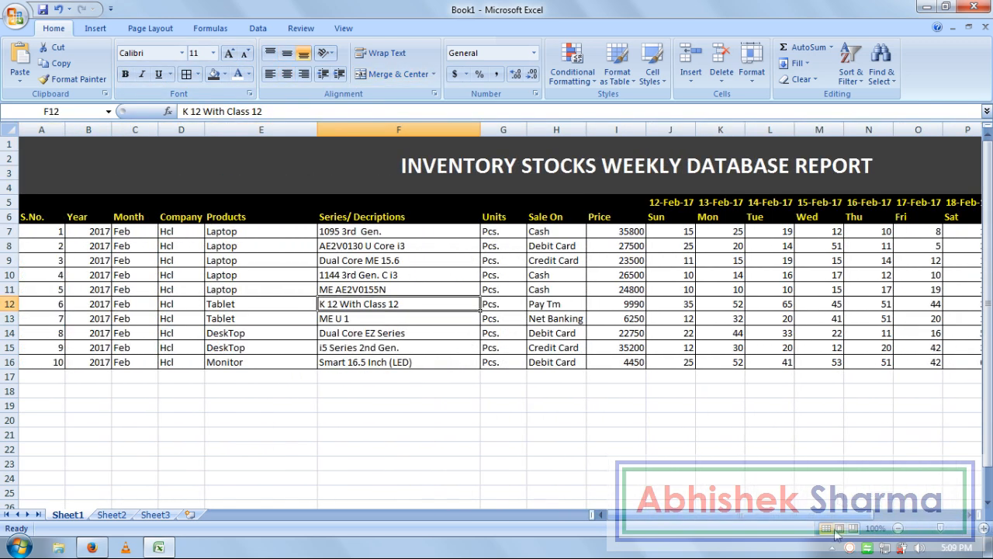
pyautogui.moveTo(785, 518); pyautogui.dragTo(885, 518)
pyautogui.click(654, 405)
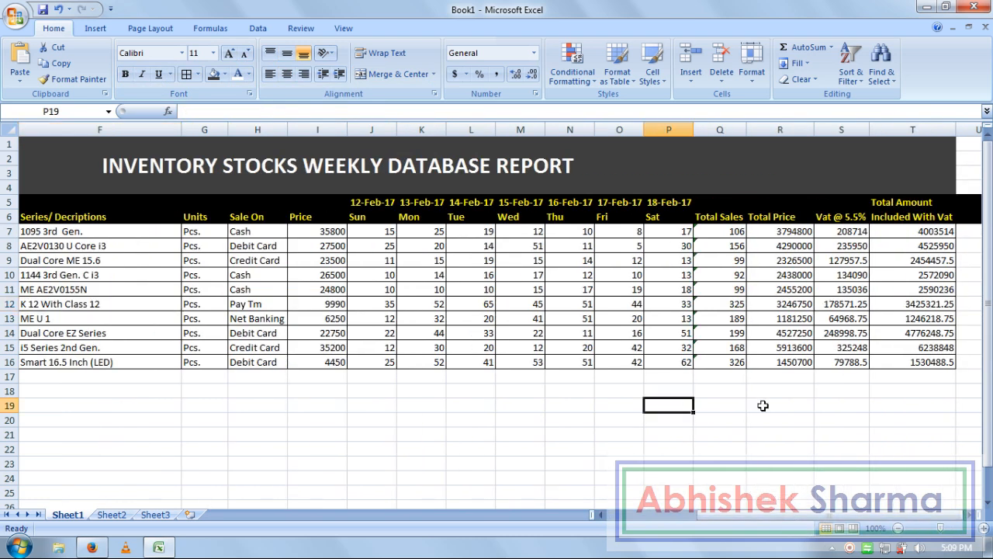
pyautogui.click(687, 375)
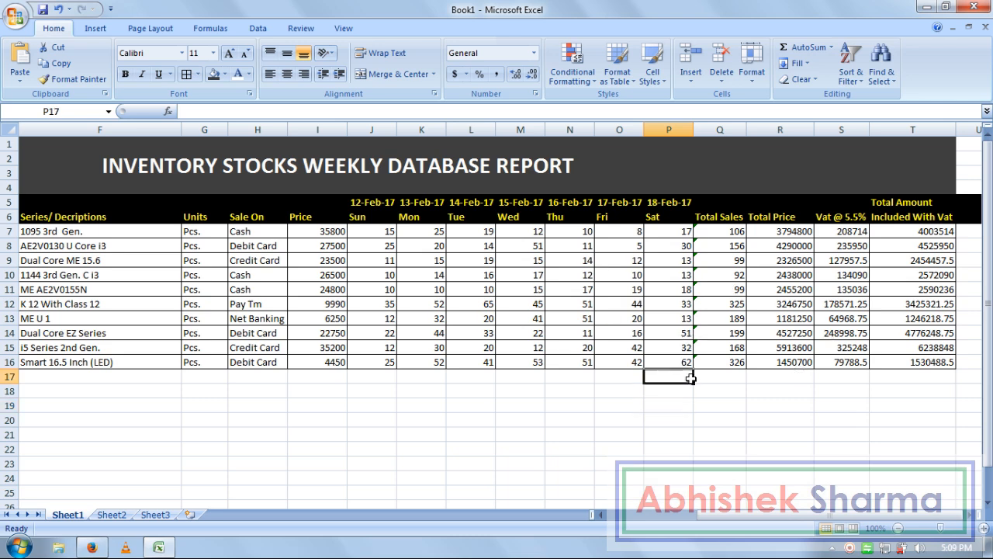
pyautogui.hotkey('ctrl', 'a')
pyautogui.click(750, 78)
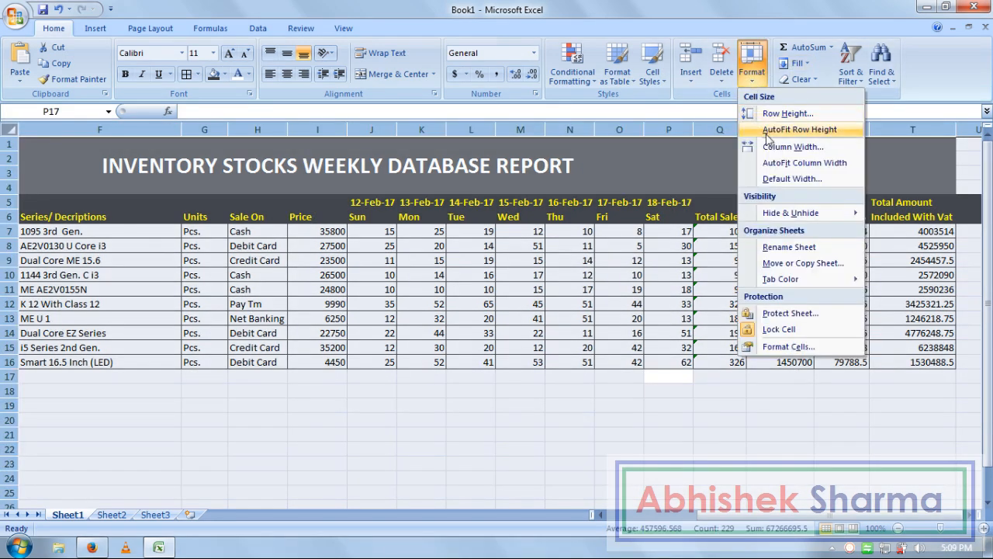
pyautogui.click(768, 160)
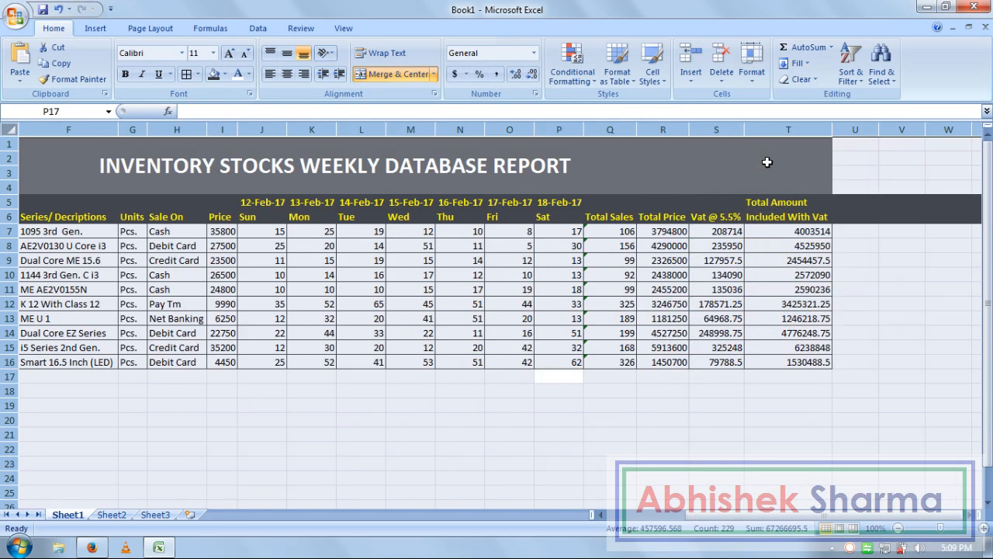
pyautogui.click(677, 357)
pyautogui.click(673, 419)
pyautogui.press('Home')
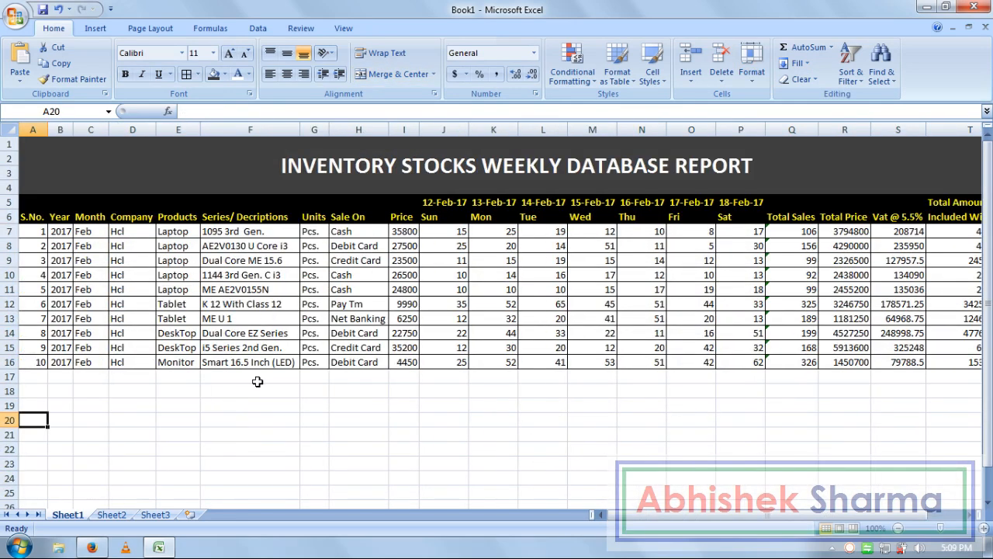
pyautogui.click(509, 451)
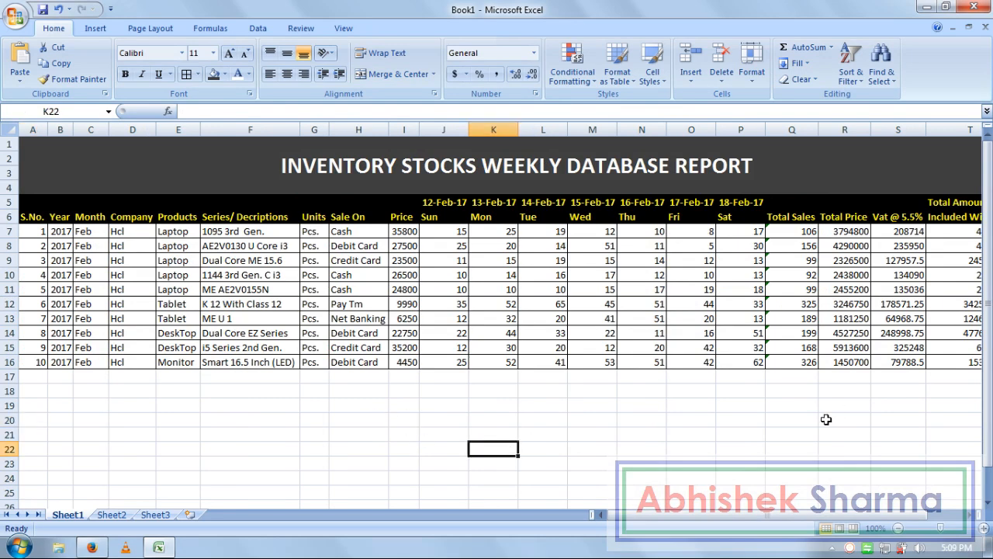
# - Format the serial numbers in A7:A16 with the darkest tan theme fill and white text
pyautogui.click(224, 74)
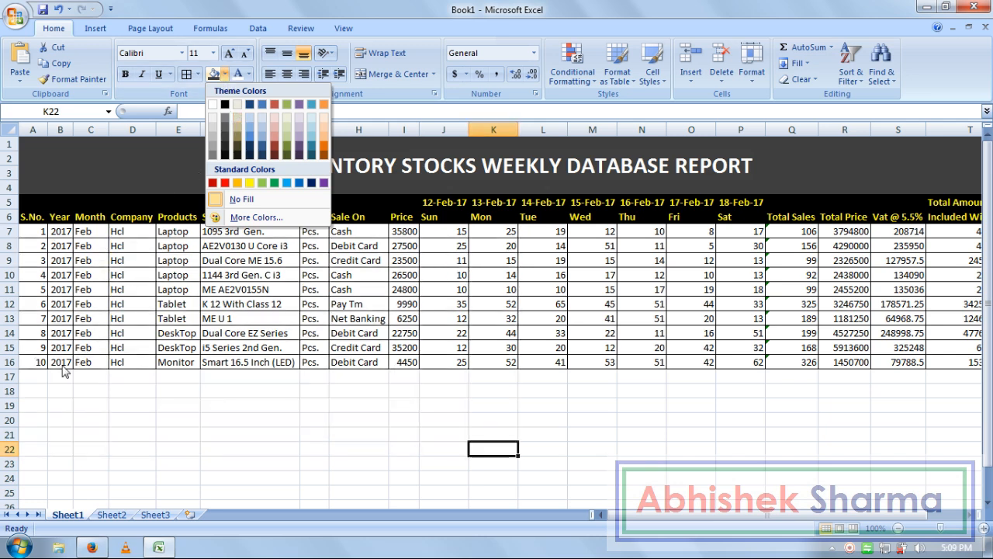
pyautogui.moveTo(39, 363); pyautogui.dragTo(25, 231)
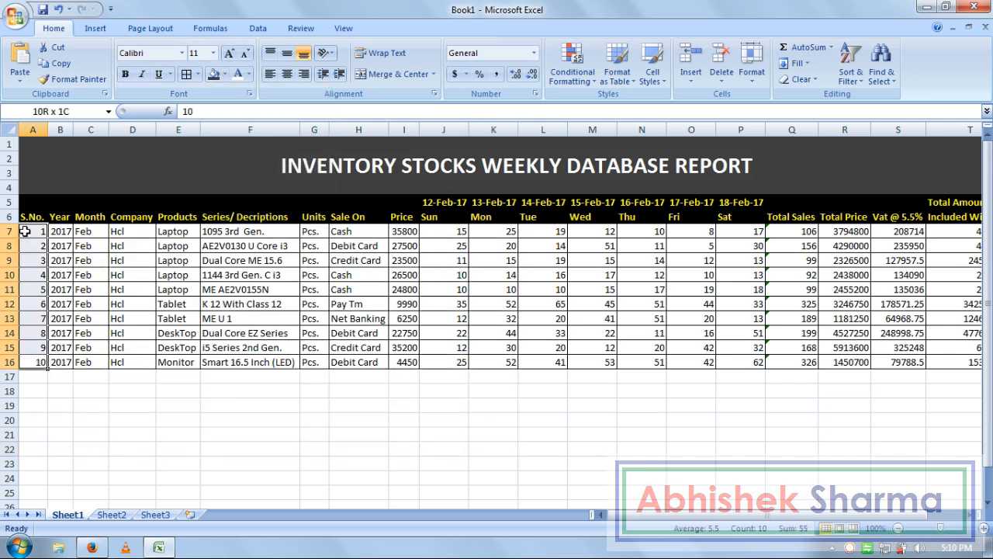
pyautogui.click(224, 73)
pyautogui.click(239, 155)
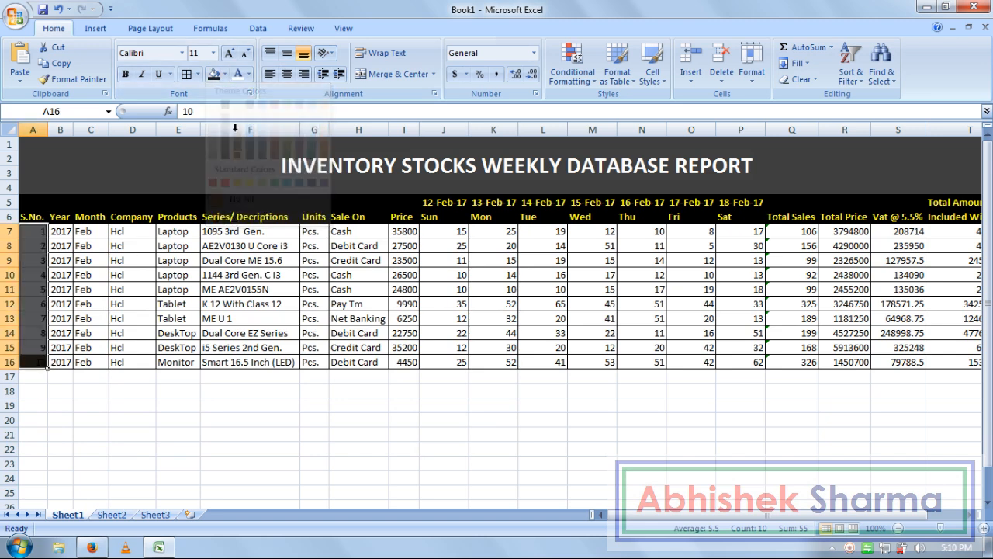
pyautogui.click(242, 77)
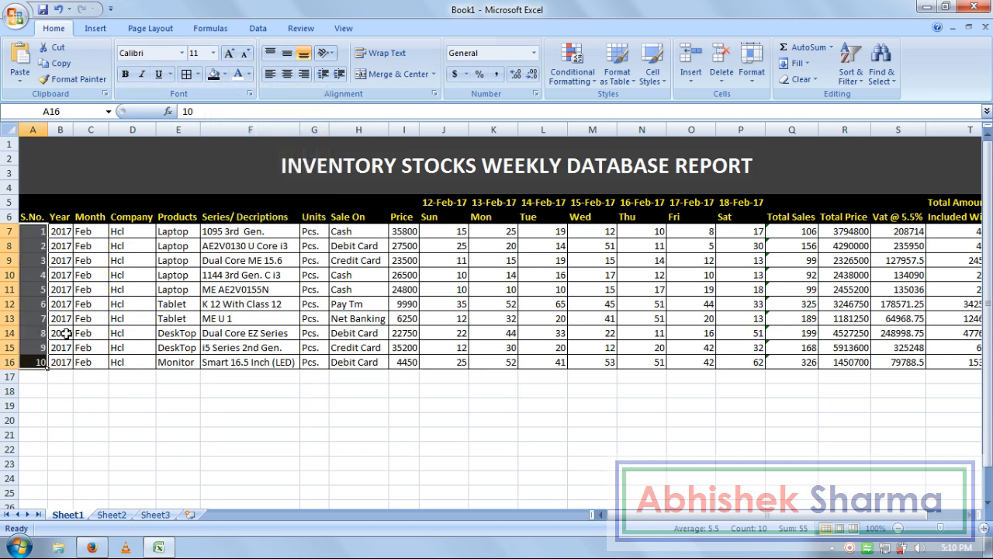
# - Format the year cells B7:B16 with a dark blue fill and white text
pyautogui.moveTo(68, 362); pyautogui.dragTo(61, 231)
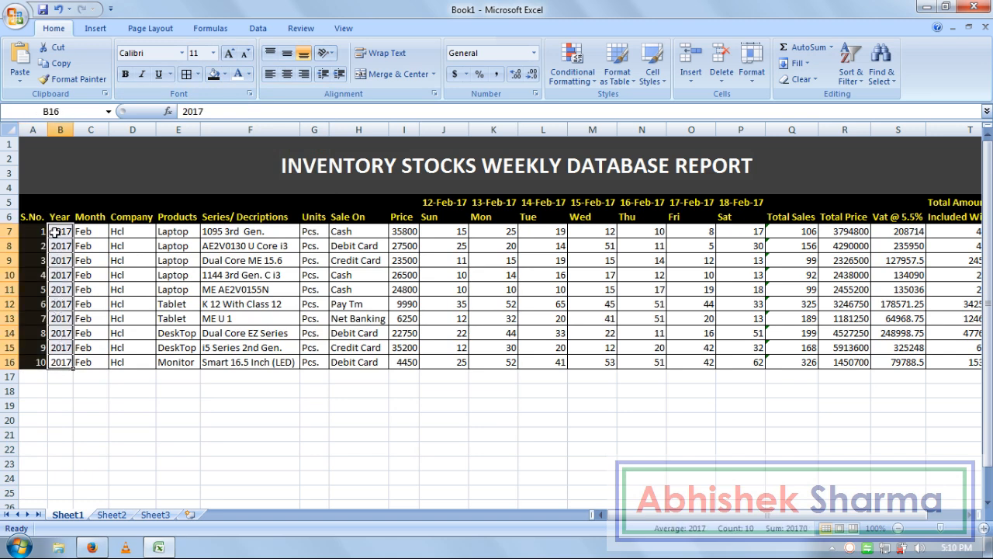
pyautogui.click(224, 74)
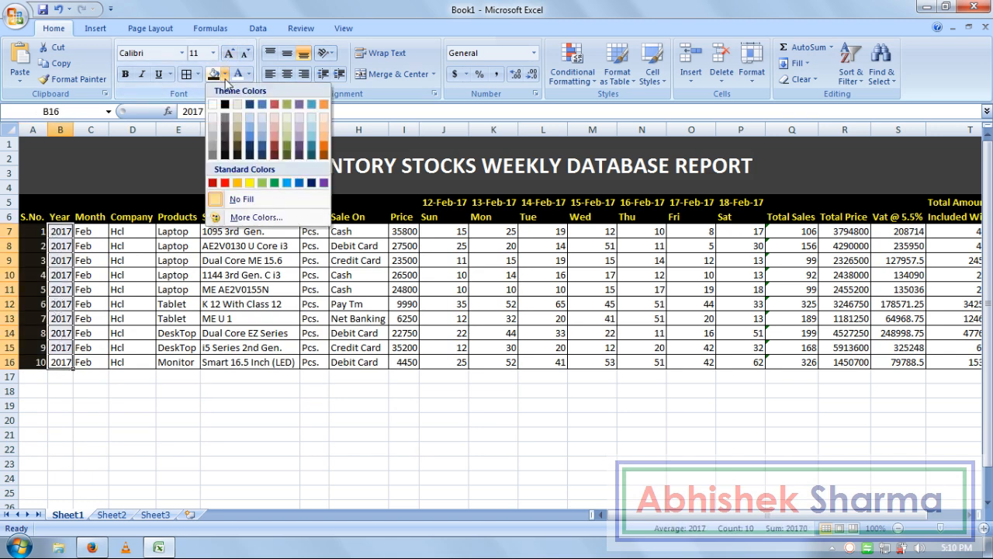
pyautogui.click(263, 155)
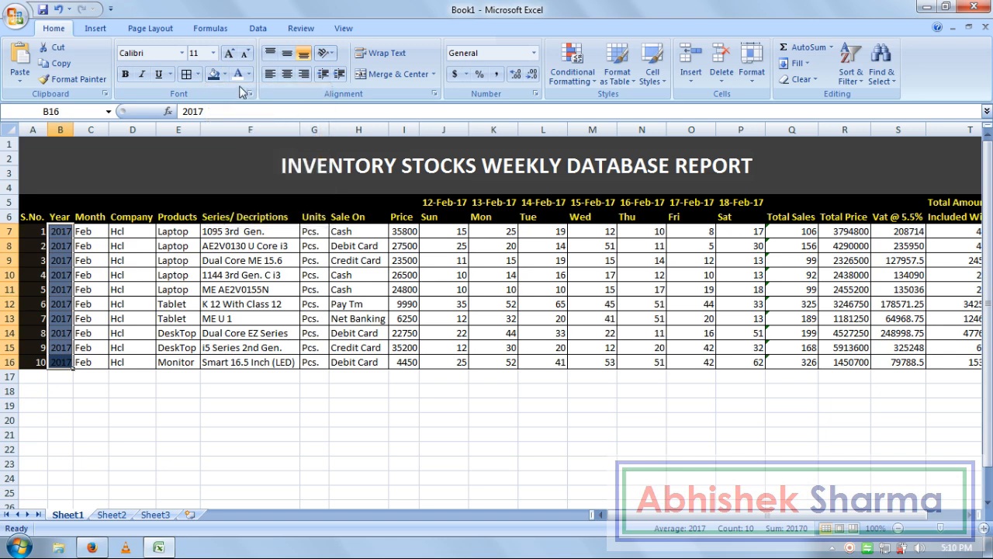
# - Format the month cells C7:C16 with a dark red fill and white text
pyautogui.moveTo(86, 360); pyautogui.dragTo(84, 231)
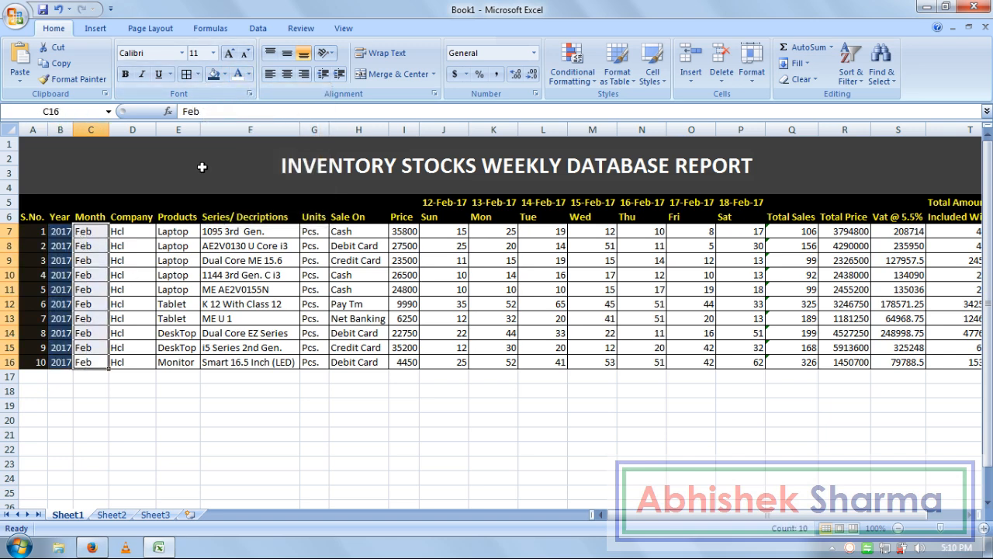
pyautogui.click(223, 74)
pyautogui.click(214, 184)
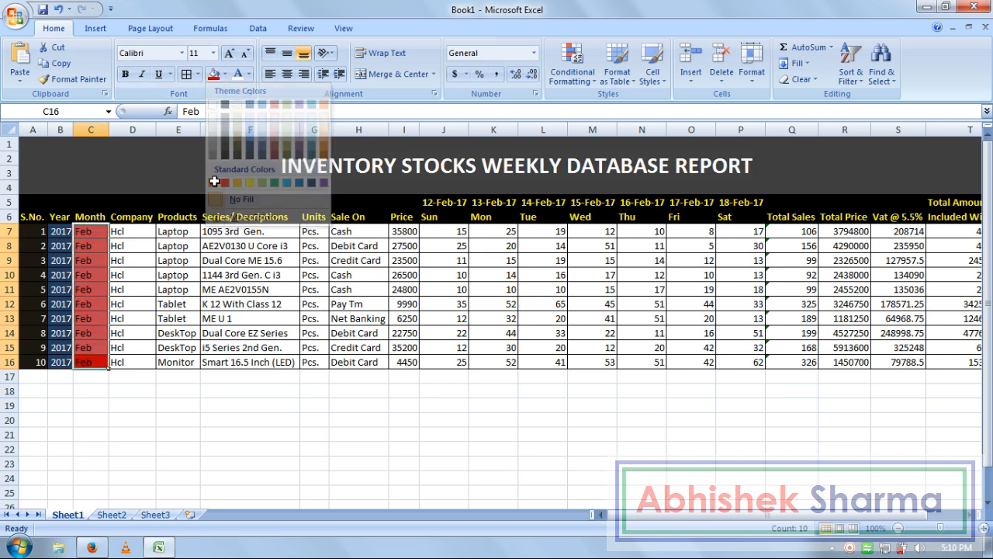
# - Format the company cells D7:D16 with the darkest orange theme fill and white text
pyautogui.moveTo(145, 361); pyautogui.dragTo(138, 231)
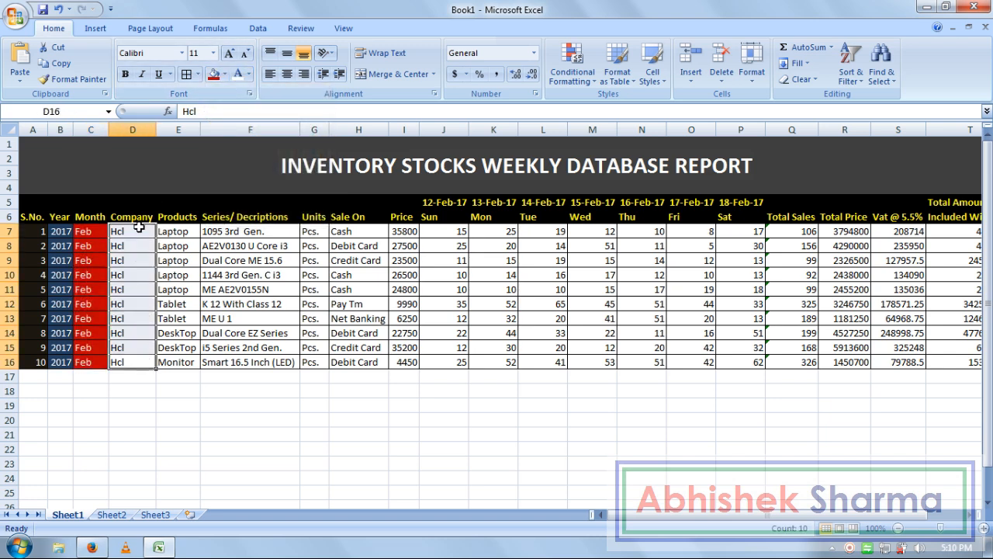
pyautogui.click(224, 74)
pyautogui.click(325, 155)
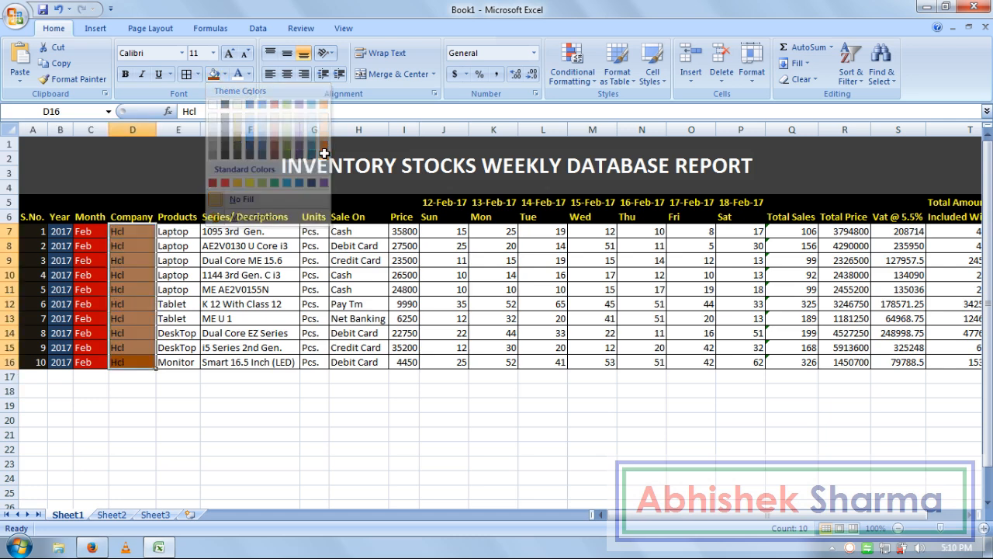
# - Format the product cells E7:E16 with the standard dark blue fill and yellow text
pyautogui.moveTo(185, 362); pyautogui.dragTo(177, 231)
pyautogui.click(225, 73)
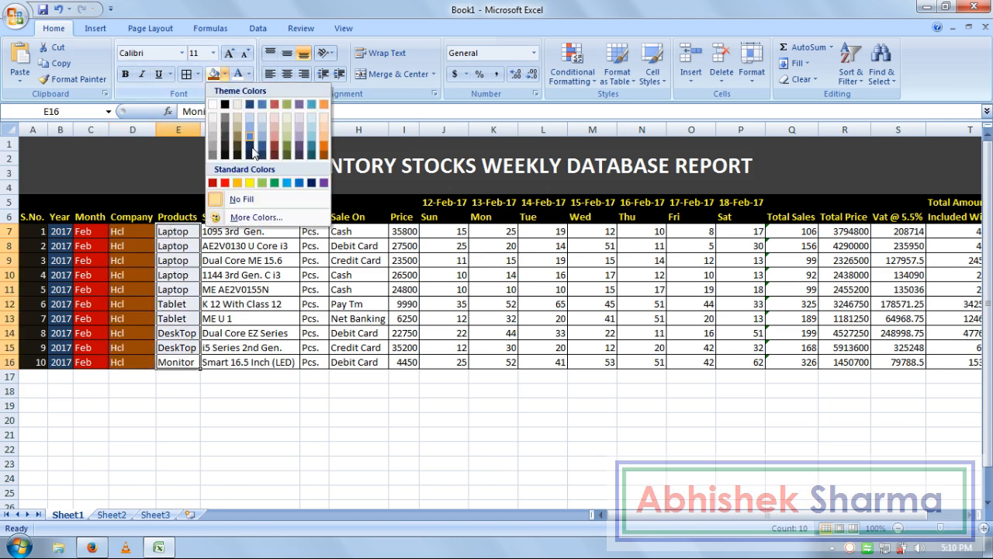
pyautogui.click(311, 183)
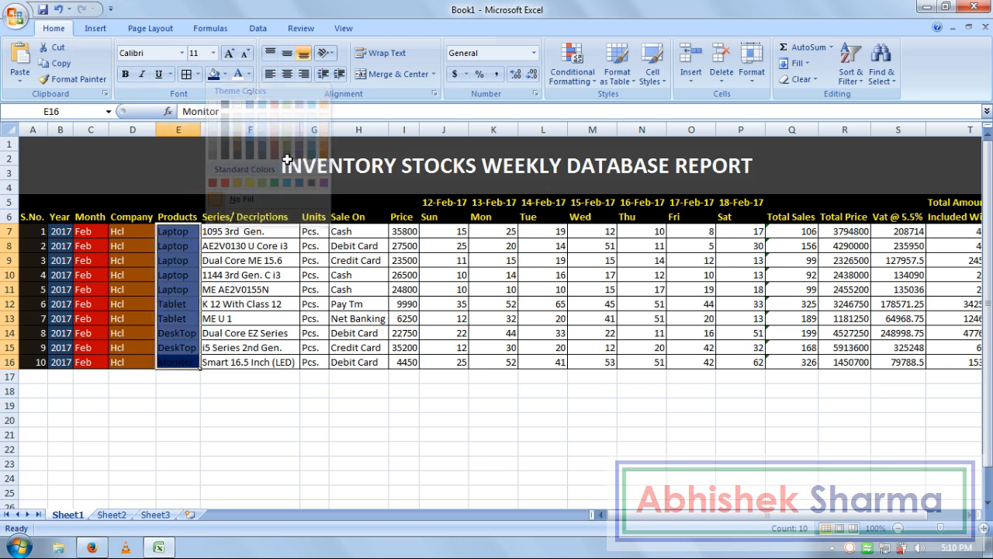
pyautogui.click(249, 74)
pyautogui.click(275, 200)
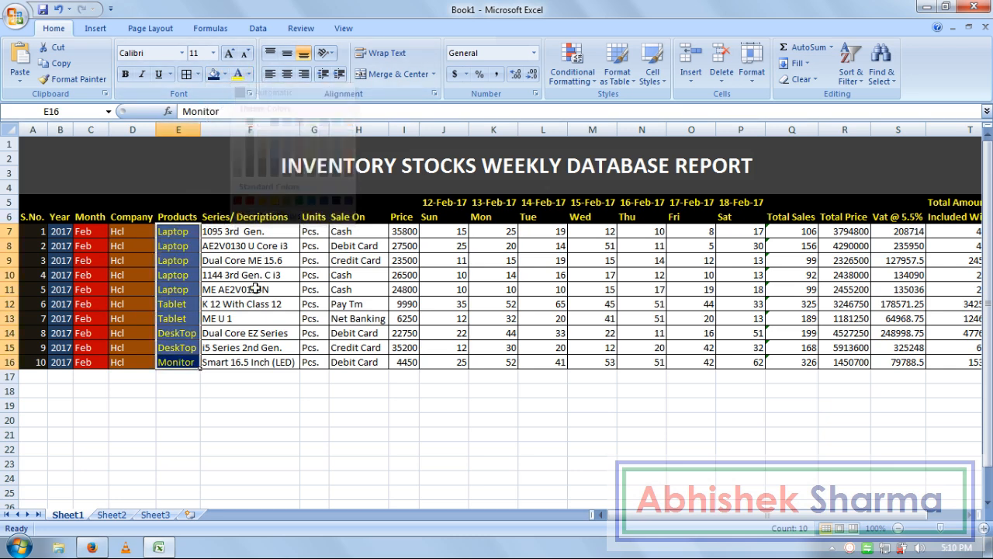
# - Format the series/description cells F7:F16 with yellow text and a custom fill darker than the standard green
pyautogui.moveTo(260, 362); pyautogui.dragTo(250, 234)
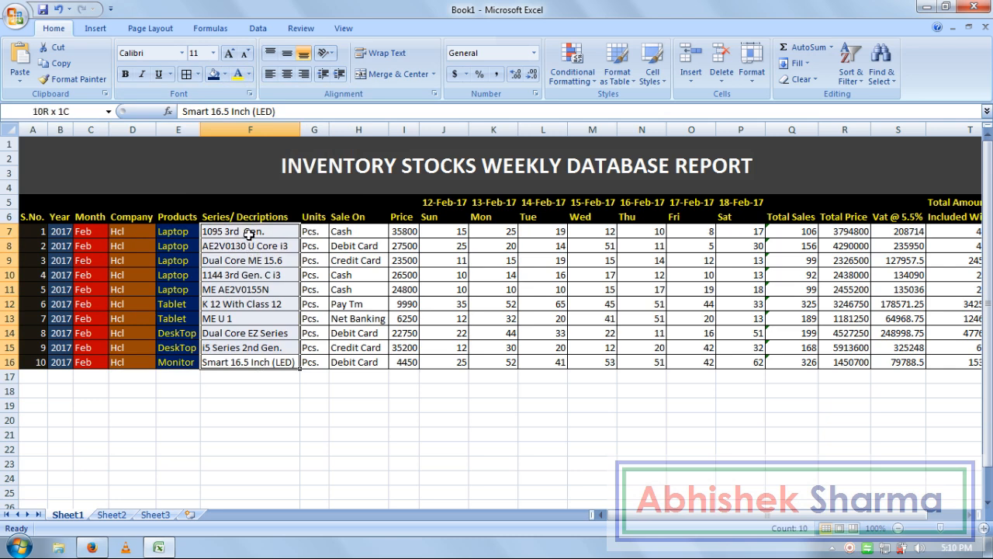
pyautogui.click(224, 74)
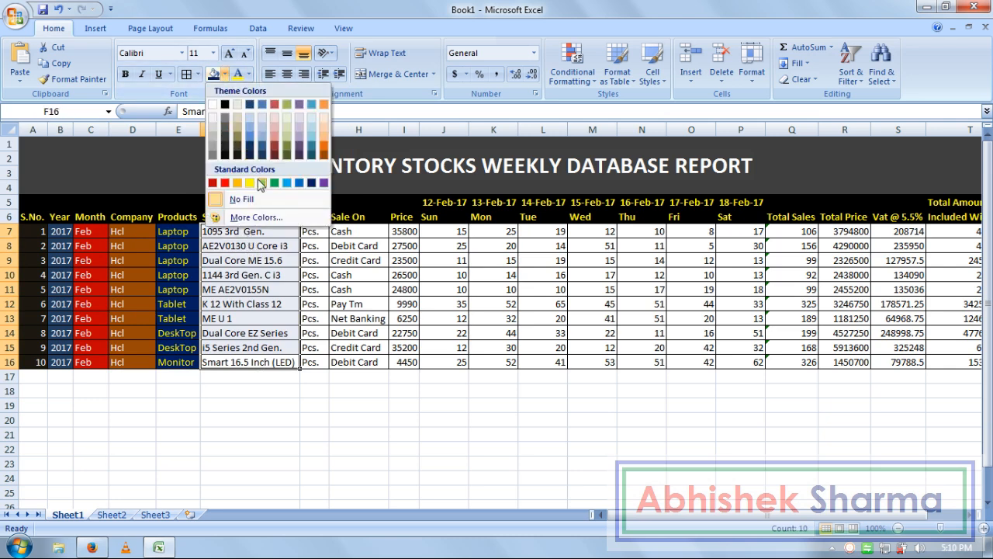
pyautogui.click(275, 184)
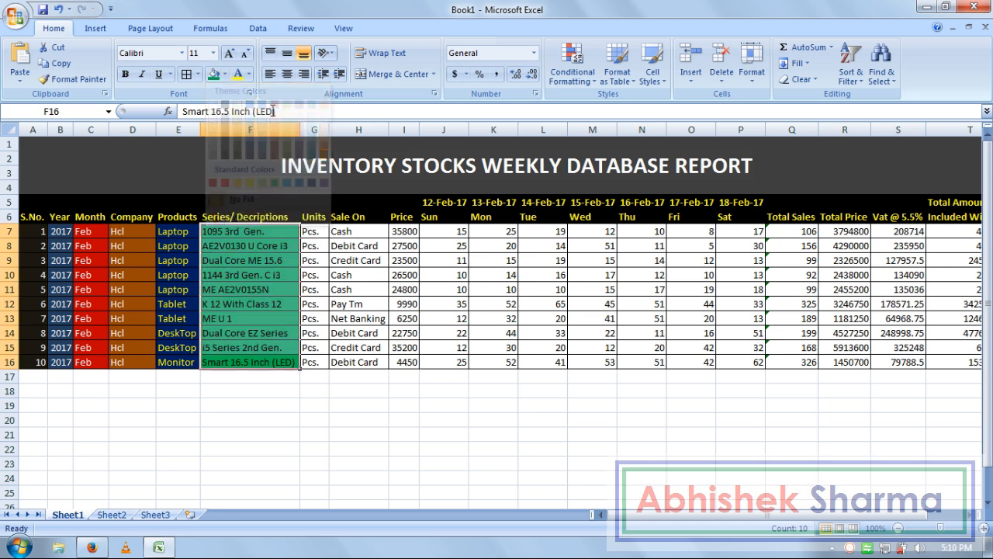
pyautogui.click(224, 74)
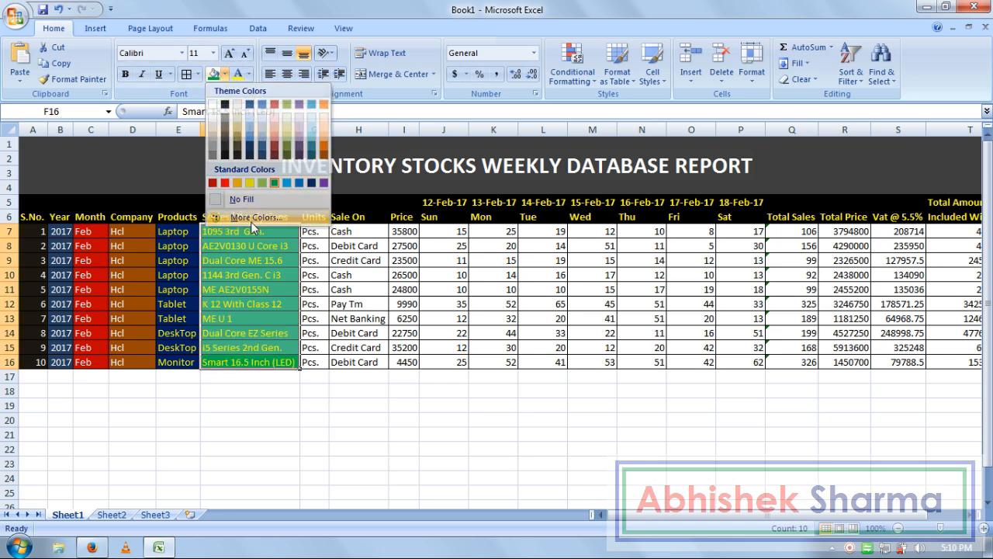
pyautogui.click(251, 219)
pyautogui.moveTo(637, 282); pyautogui.dragTo(633, 298)
pyautogui.click(677, 193)
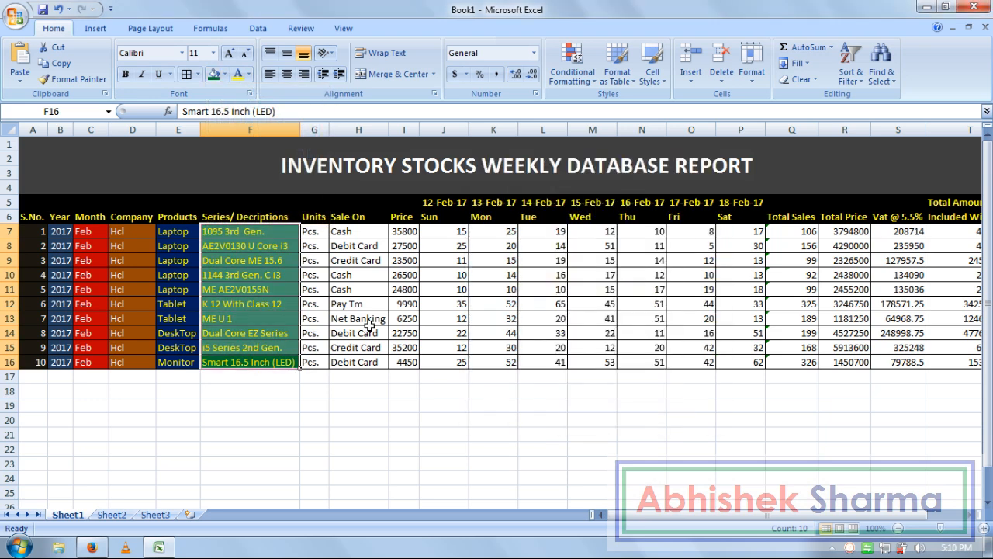
# - Copy the colour formatting of A7:F16 onto the remaining record columns G7:T16
pyautogui.click(352, 331)
pyautogui.moveTo(38, 231); pyautogui.dragTo(235, 356)
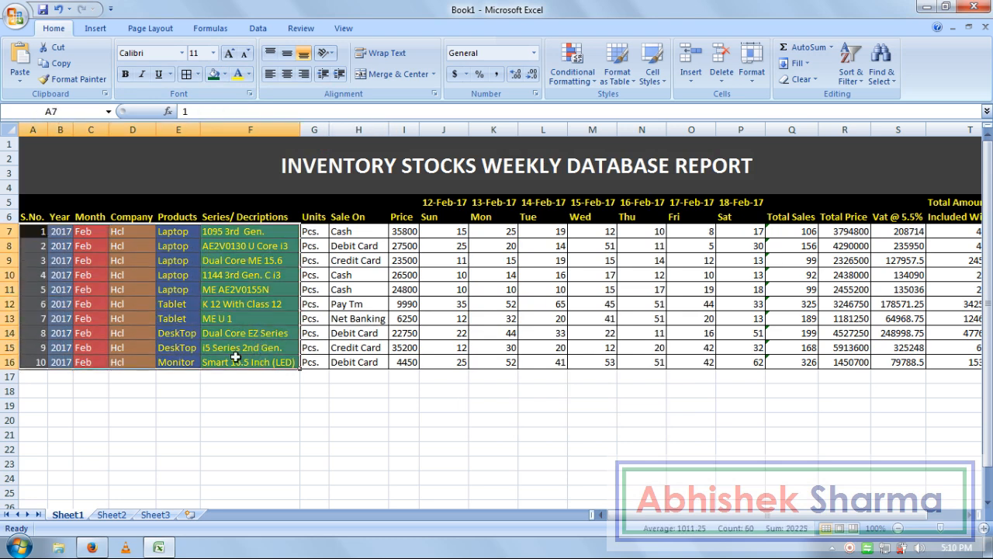
pyautogui.click(74, 78)
pyautogui.moveTo(314, 230)
pyautogui.mouseDown()
pyautogui.moveTo(683, 274)
pyautogui.moveTo(915, 318)
pyautogui.moveTo(973, 342)
pyautogui.moveTo(882, 361)
pyautogui.mouseUp()
pyautogui.click(727, 414)
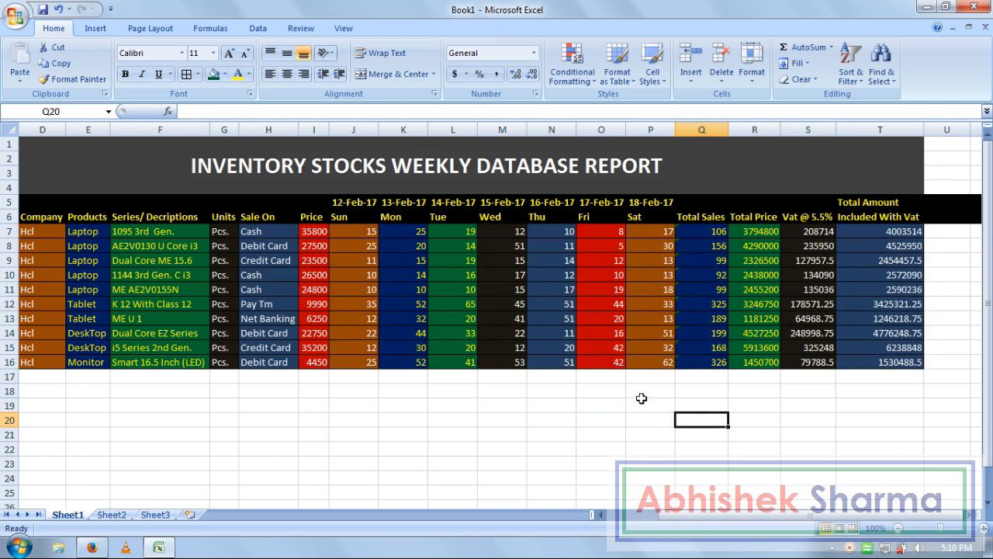
# - Review the coloured records from the serial number column across to the Total Amount Included With Vat column
pyautogui.click(641, 400)
pyautogui.press('Home')
pyautogui.press('Up')
pyautogui.press('Up')
pyautogui.press('Up')
pyautogui.press('Right')
pyautogui.press('Right')
pyautogui.press('Right')
pyautogui.press('Right')
pyautogui.press('Right')
pyautogui.press('Right')
pyautogui.press('Right')
pyautogui.press('Right')
pyautogui.press('Right')
pyautogui.press('Right')
pyautogui.press('Right')
pyautogui.press('Right')
pyautogui.press('Right')
pyautogui.press('Right')
pyautogui.press('Right')
pyautogui.press('Right')
pyautogui.press('Right')
pyautogui.press('Right')
pyautogui.press('Right')
pyautogui.press('Right')
pyautogui.press('Right')
pyautogui.press('Right')
pyautogui.press('Right')
pyautogui.press('Right')
pyautogui.press('Right')
pyautogui.press('Right')
pyautogui.press('Right')
pyautogui.press('Right')
pyautogui.press('Left')
pyautogui.press('Left')
pyautogui.press('Left')
pyautogui.press('Left')
pyautogui.press('Left')
pyautogui.press('Left')
pyautogui.press('Left')
pyautogui.press('Left')
pyautogui.press('Left')
pyautogui.press('Left')
pyautogui.press('Left')
pyautogui.press('Left')
pyautogui.press('Left')
pyautogui.press('Left')
pyautogui.press('Left')
pyautogui.press('Left')
pyautogui.press('Left')
pyautogui.press('Left')
pyautogui.press('Left')
pyautogui.press('Left')
pyautogui.press('Up')
pyautogui.press('Up')
pyautogui.press('Up')
pyautogui.press('Up')
pyautogui.press('Up')
pyautogui.press('Up')
pyautogui.press('Up')
pyautogui.press('Up')
pyautogui.press('Up')
pyautogui.press('Right')
pyautogui.press('Right')
pyautogui.press('Right')
pyautogui.press('Right')
pyautogui.press('Right')
pyautogui.press('Right')
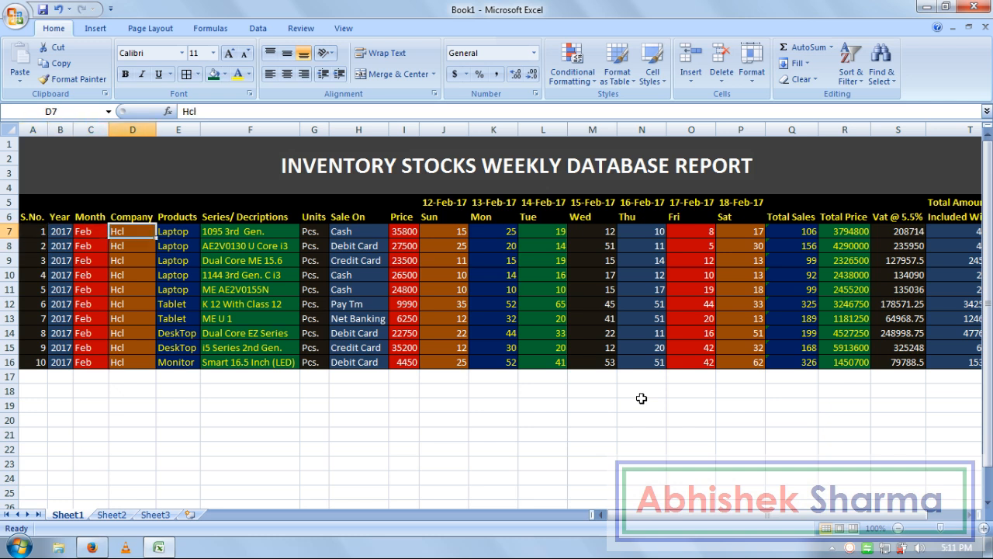
pyautogui.press('Right')
pyautogui.press('Right')
pyautogui.press('Right')
pyautogui.press('Right')
pyautogui.press('Right')
pyautogui.press('Right')
pyautogui.press('Right')
pyautogui.press('Right')
pyautogui.press('Right')
pyautogui.press('Right')
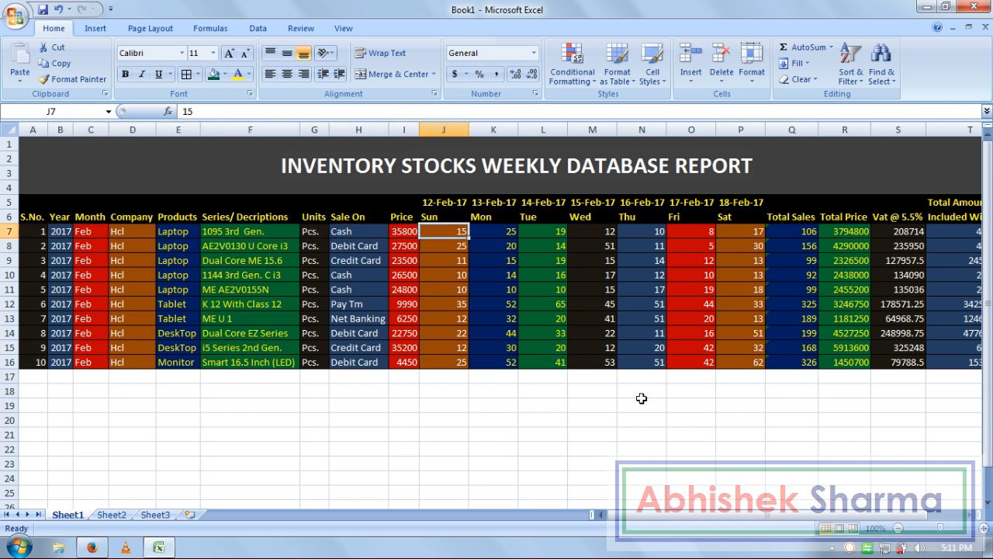
pyautogui.press('Right')
pyautogui.press('Right')
pyautogui.press('Right')
pyautogui.press('Right')
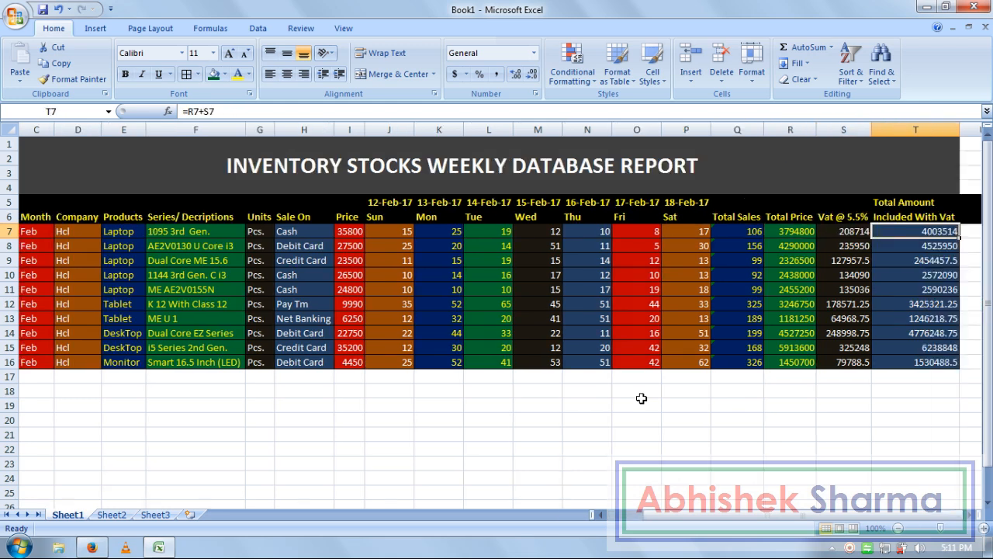
pyautogui.press('Down')
pyautogui.press('Down')
pyautogui.press('Down')
pyautogui.press('Down')
pyautogui.press('Down')
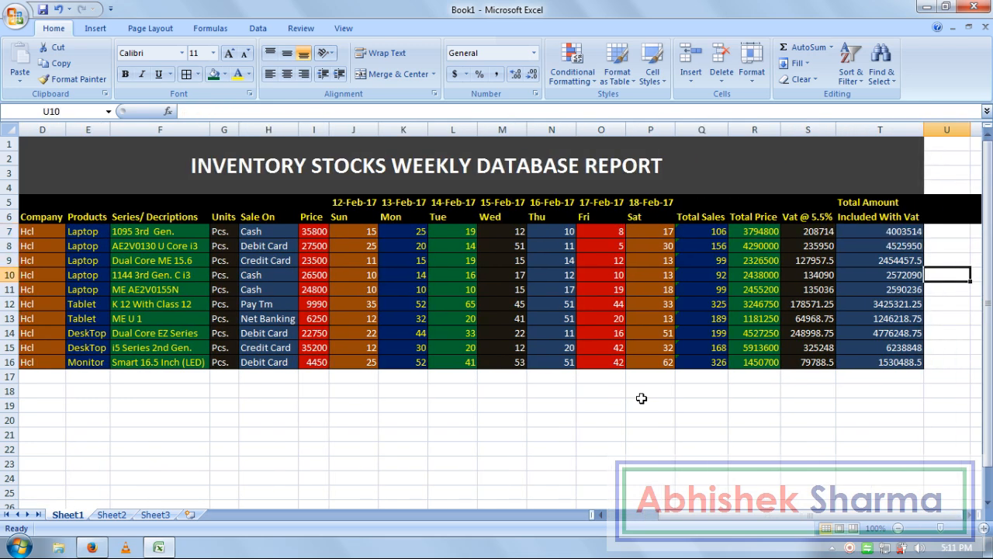
pyautogui.press('Left')
pyautogui.press('Down')
pyautogui.press('Down')
pyautogui.press('Down')
pyautogui.press('Down')
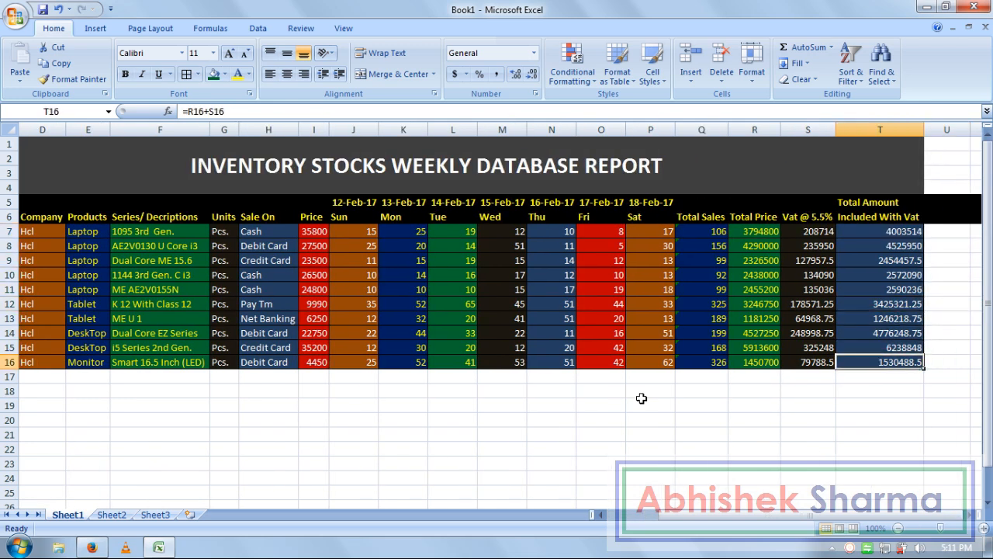
# - Check the header row from S.No. to the last column, and the VAT-inclusive totals below it
pyautogui.press('Left')
pyautogui.press('Home')
pyautogui.press('Up')
pyautogui.press('Up')
pyautogui.press('Up')
pyautogui.press('Up')
pyautogui.press('Up')
pyautogui.press('Up')
pyautogui.press('Up')
pyautogui.press('Up')
pyautogui.press('Up')
pyautogui.press('Up')
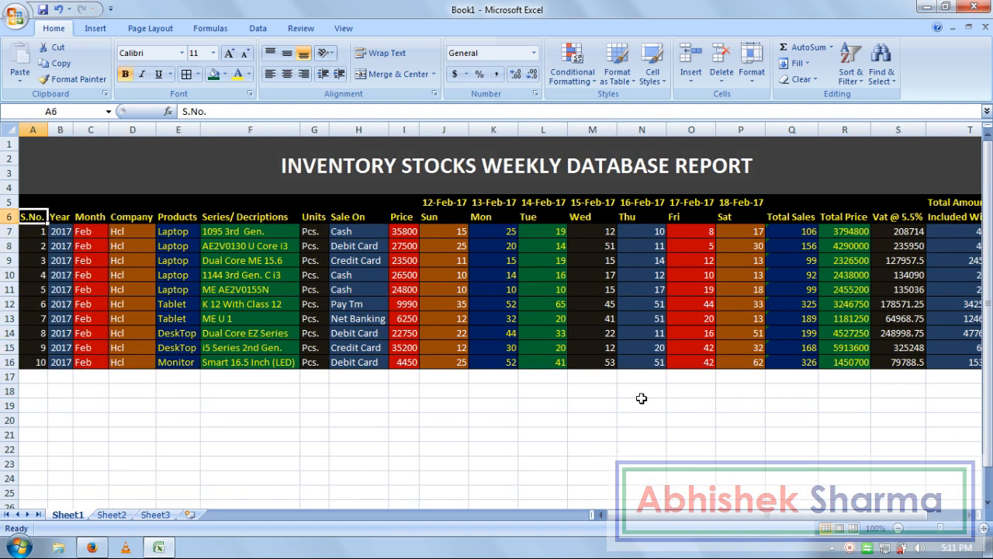
pyautogui.press('Right')
pyautogui.press('Right')
pyautogui.press('Right')
pyautogui.press('Right')
pyautogui.press('Right')
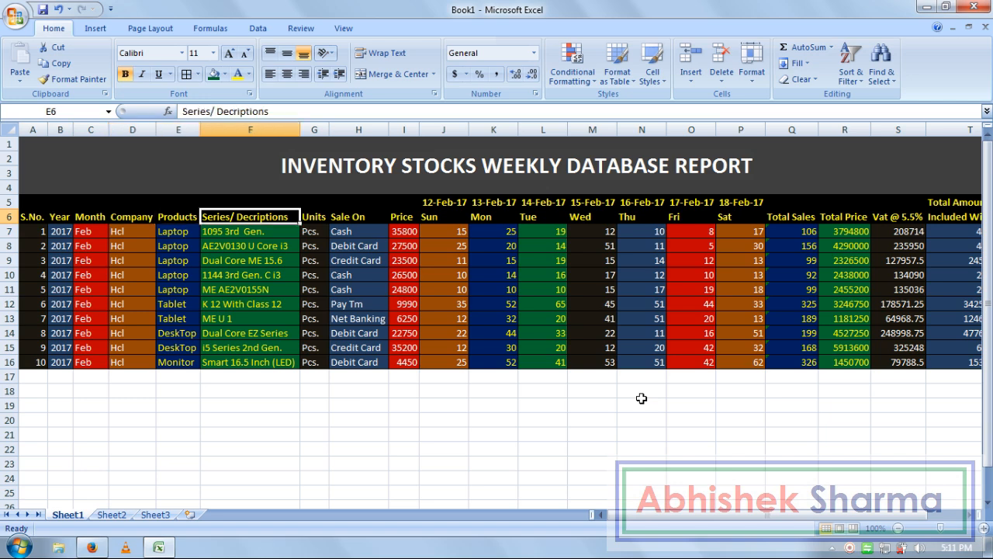
pyautogui.press('Right')
pyautogui.press('Right')
pyautogui.press('Right')
pyautogui.press('Right')
pyautogui.press('Right')
pyautogui.press('Right')
pyautogui.press('Right')
pyautogui.press('Right')
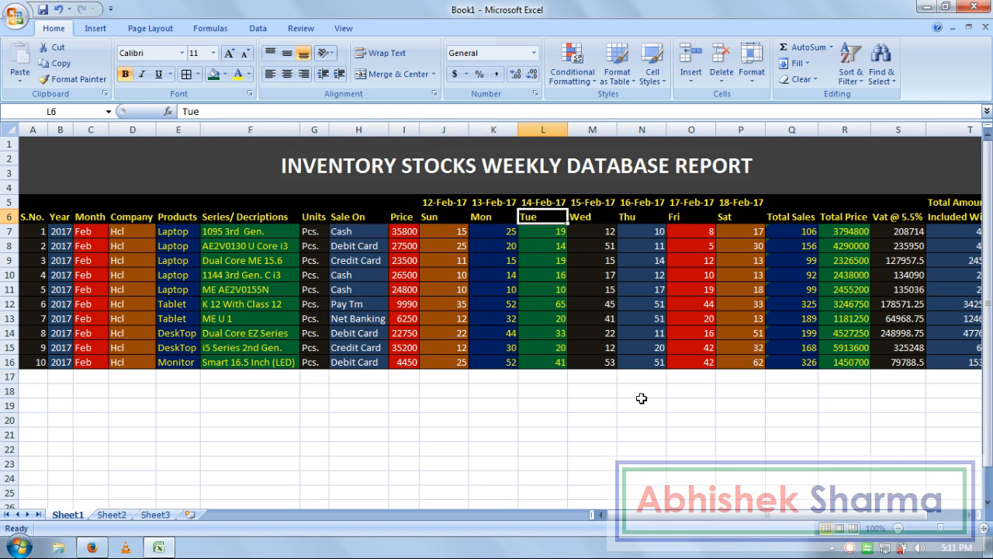
pyautogui.press('Right')
pyautogui.press('Right')
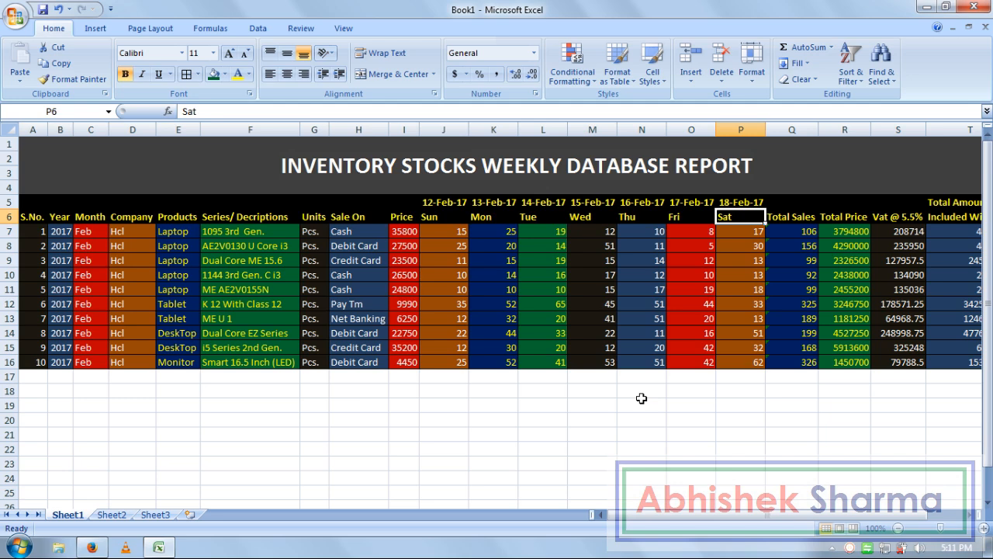
pyautogui.press('Right')
pyautogui.press('Right')
pyautogui.press('Right')
pyautogui.press('Right')
pyautogui.press('Right')
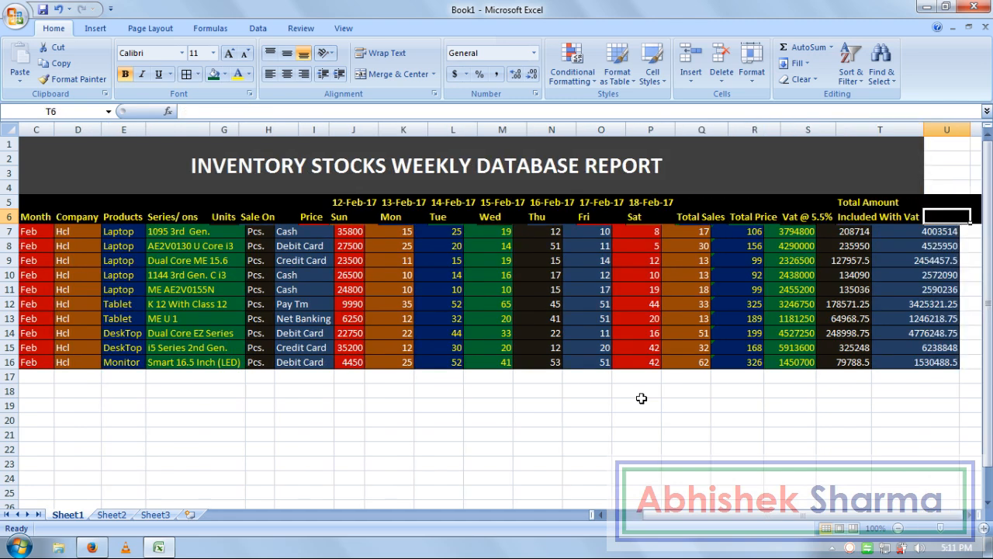
pyautogui.press('Left')
pyautogui.press('Down')
pyautogui.press('Down')
pyautogui.press('Down')
pyautogui.press('Down')
pyautogui.press('Down')
pyautogui.press('Down')
pyautogui.press('Down')
pyautogui.press('Down')
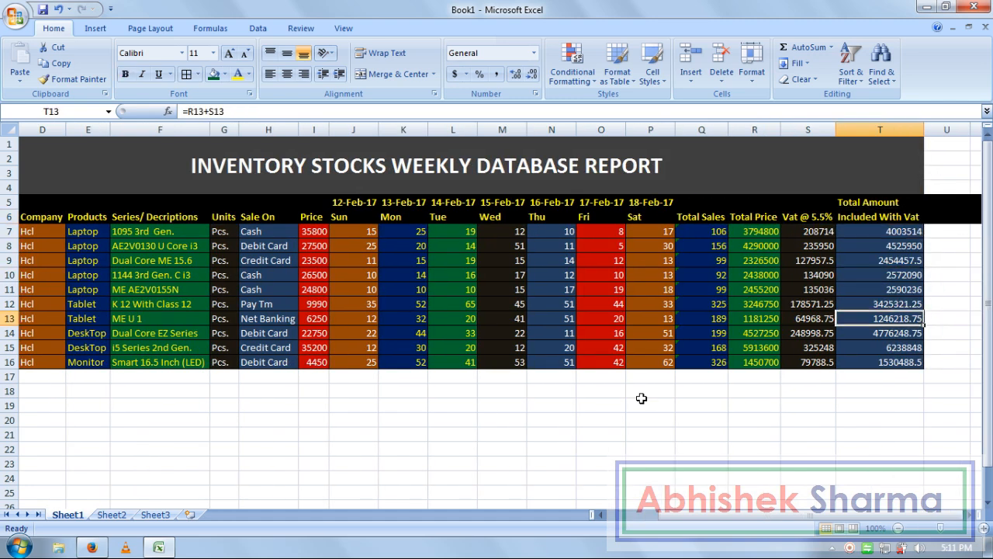
pyautogui.press('Down')
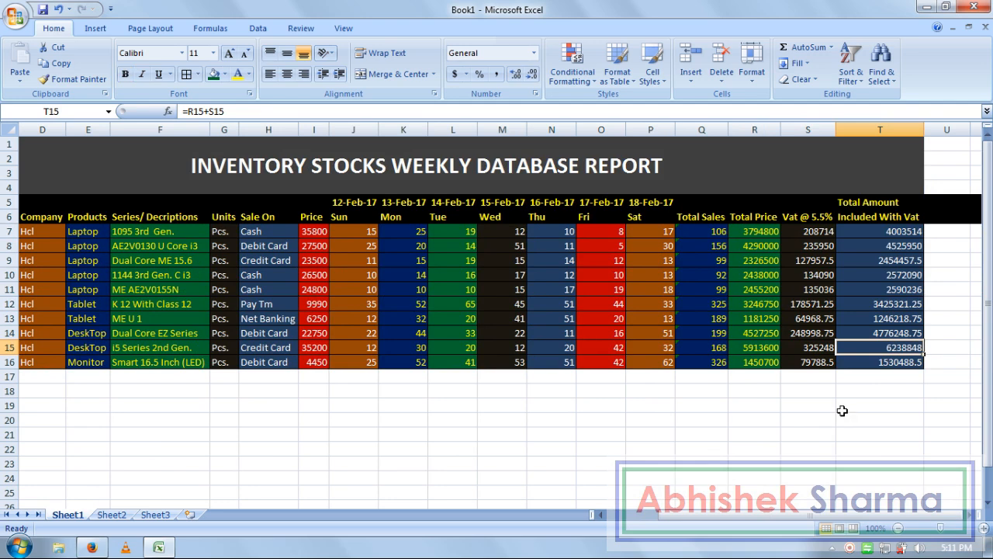
# - Select the whole report table from T16 back to A5 to look over its headers and records
pyautogui.click(842, 410)
pyautogui.moveTo(855, 367); pyautogui.dragTo(4, 208)
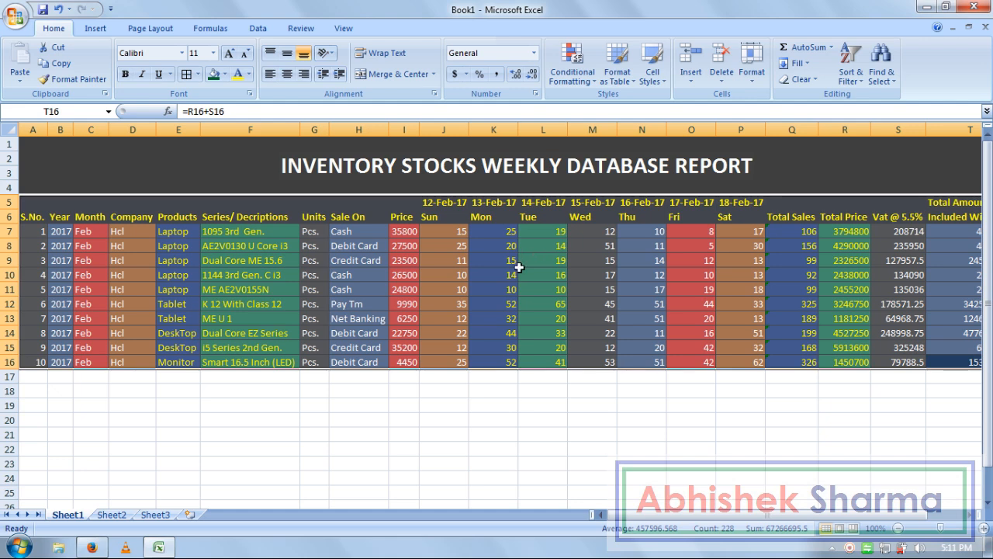
pyautogui.click(495, 320)
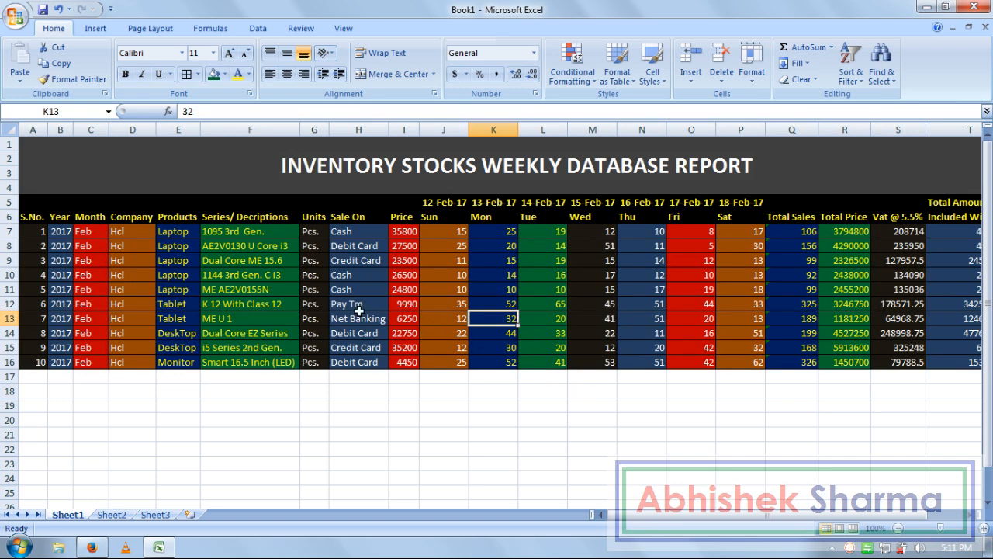
pyautogui.hscroll(2, 757, 521)
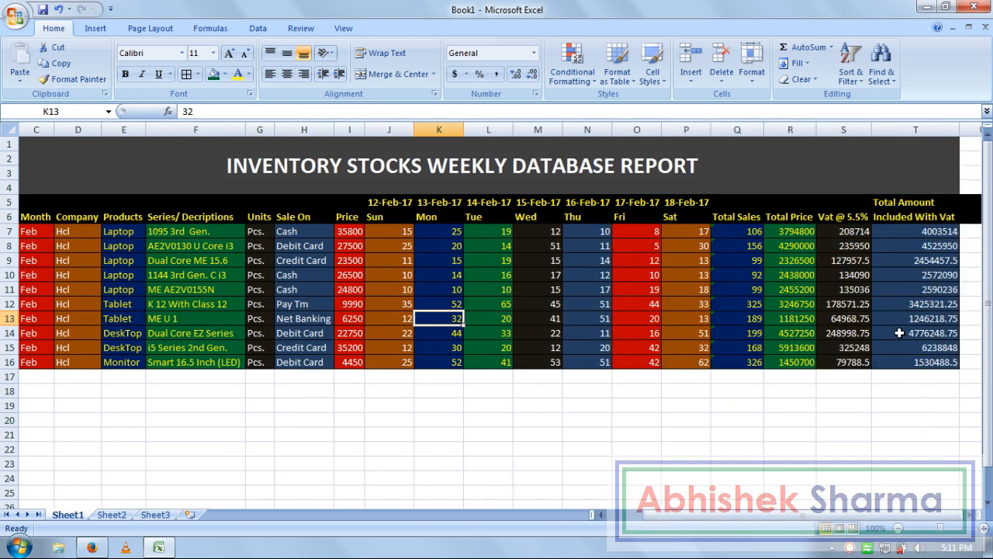
pyautogui.moveTo(897, 365); pyautogui.dragTo(8, 199)
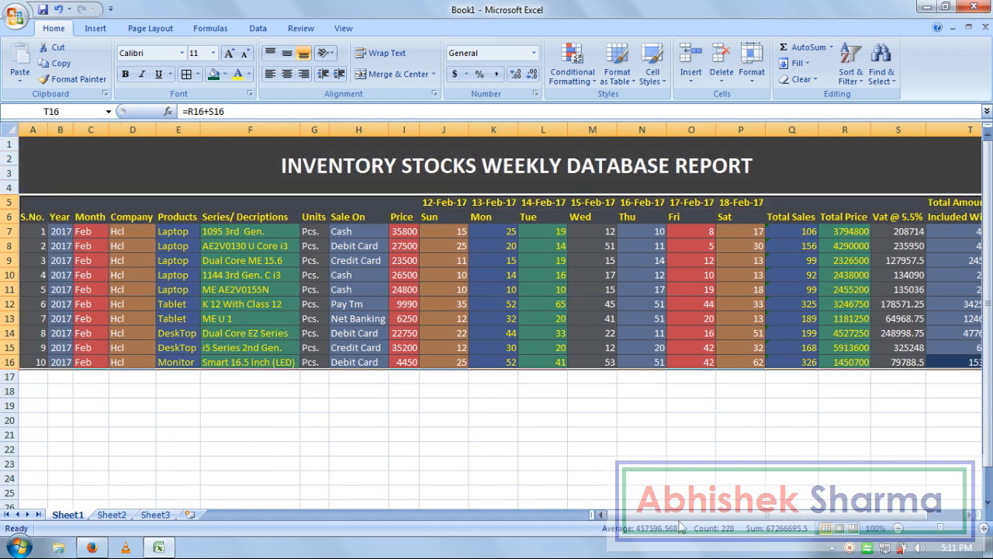
pyautogui.rightClick(850, 547)
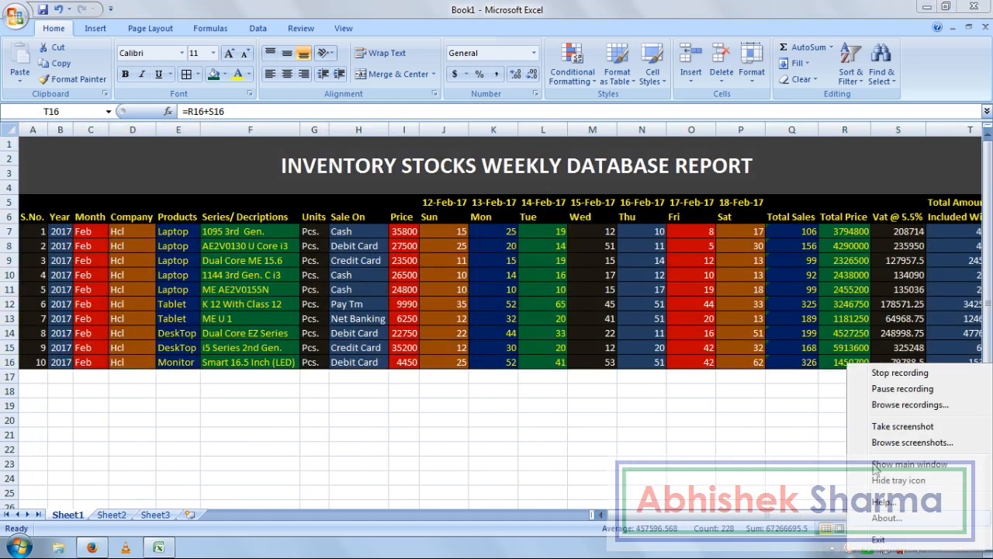